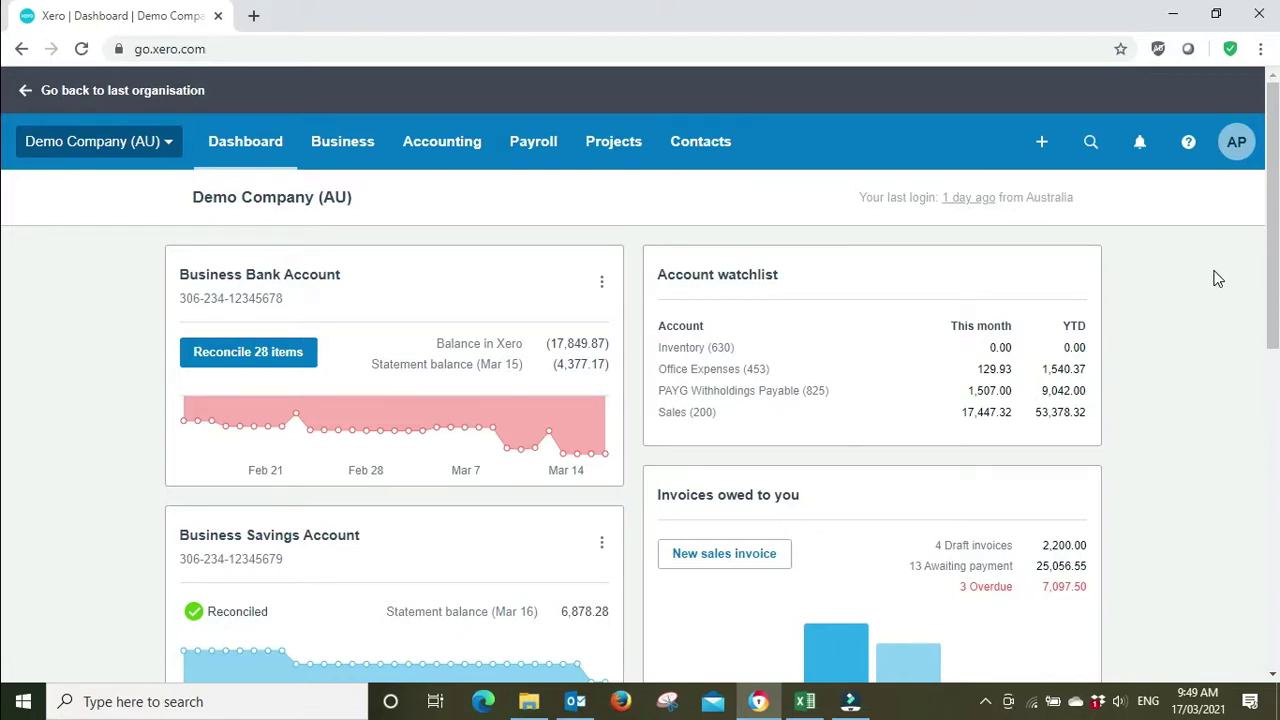
Open the Business Bank Account's items to reconcile and start a bank rule from the 11 Mar 2021 MCO Cleaning statement line.
click(226, 355)
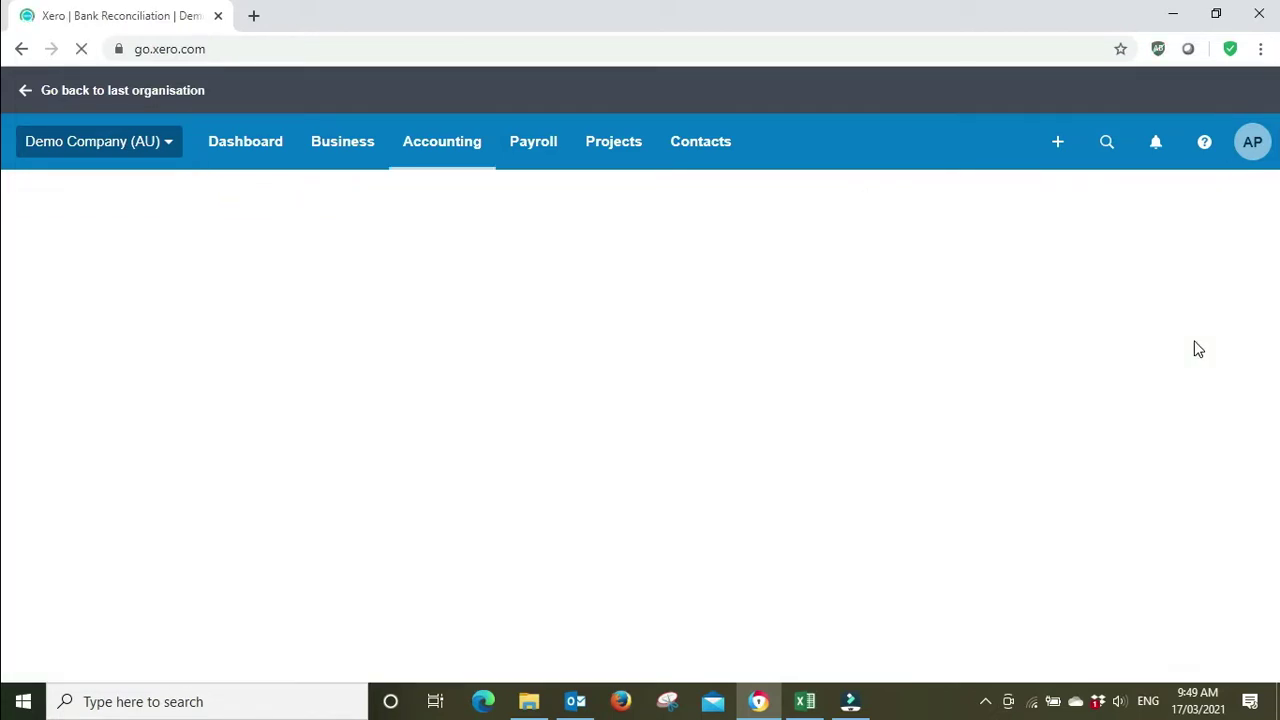
scroll(1198, 348, down, 5)
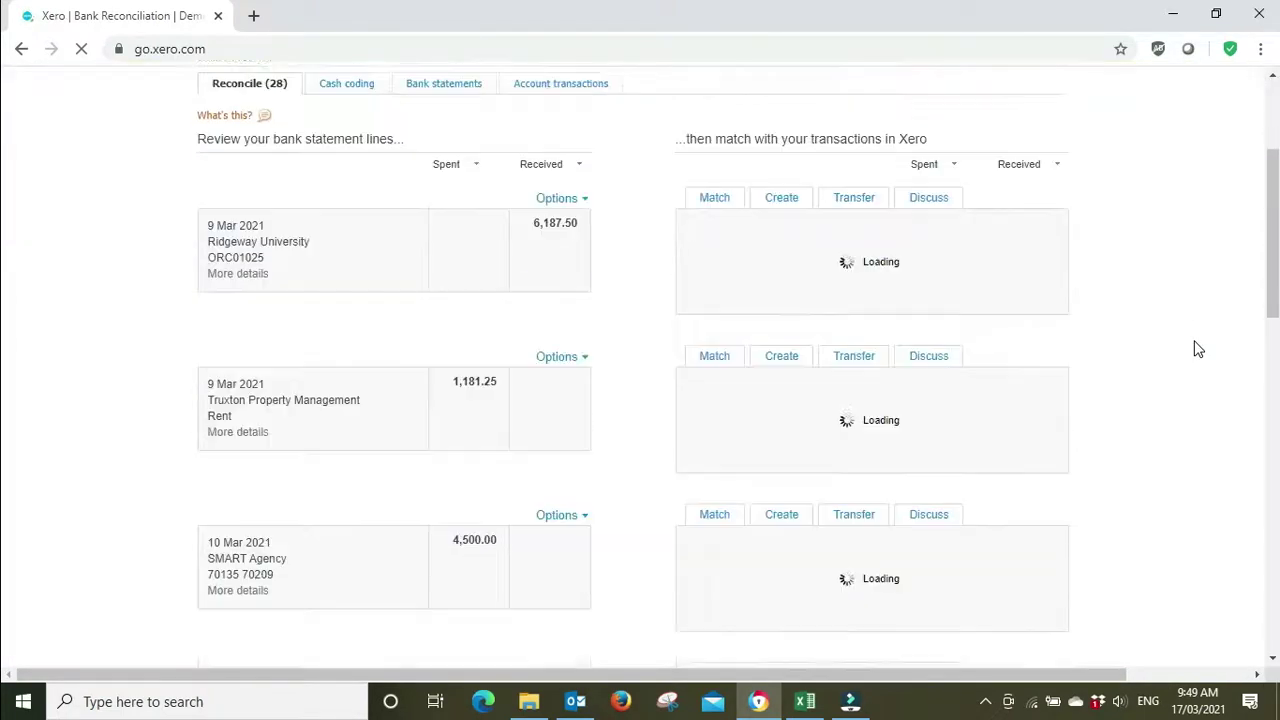
scroll(1198, 348, down, 4)
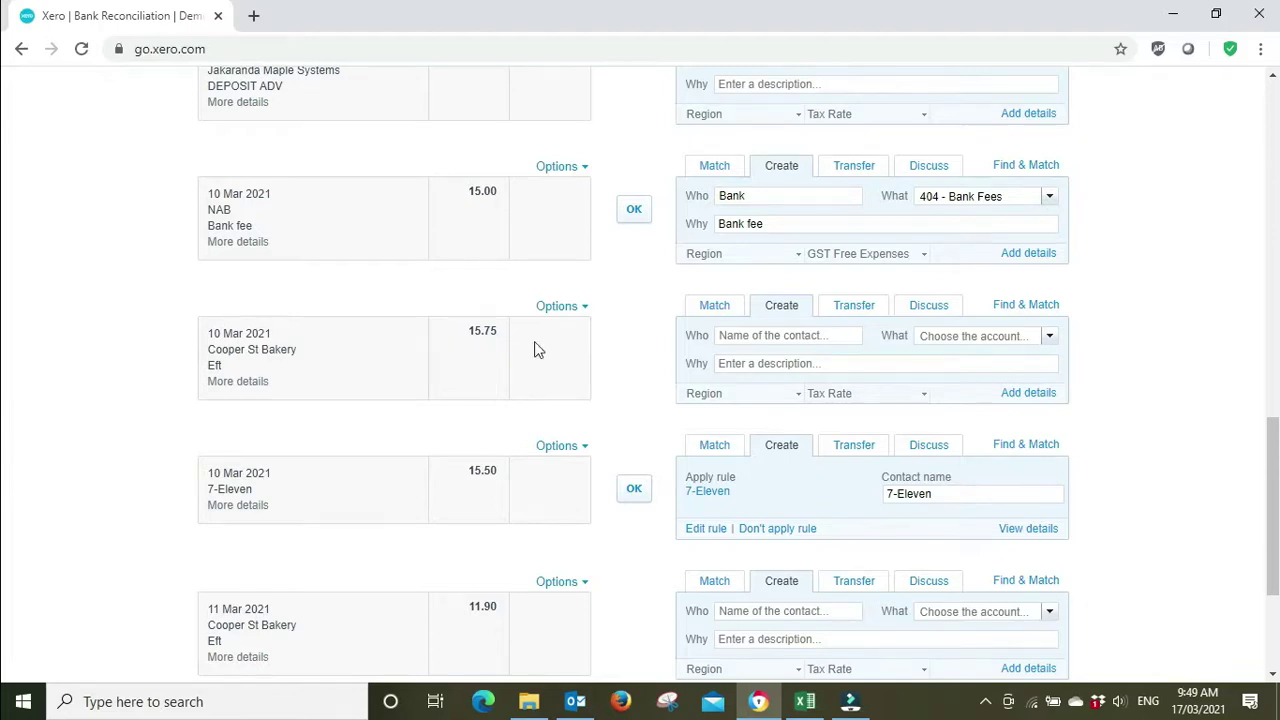
scroll(603, 383, down, 3)
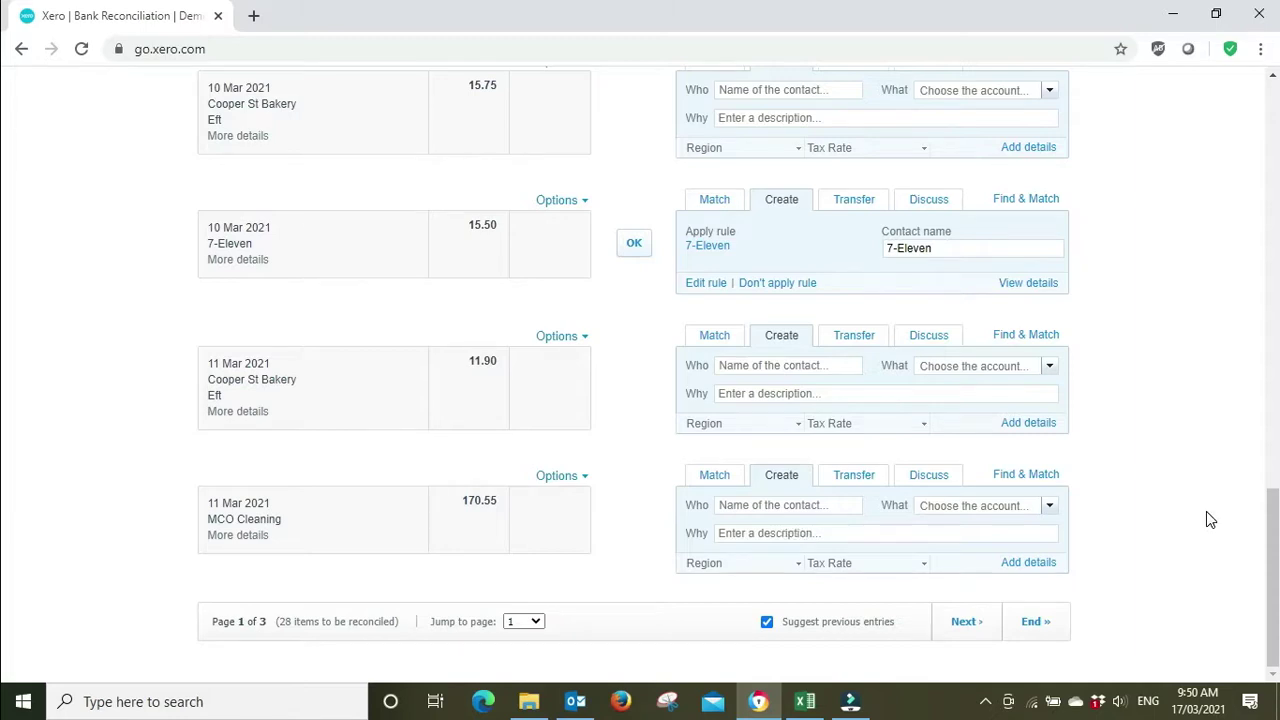
click(589, 481)
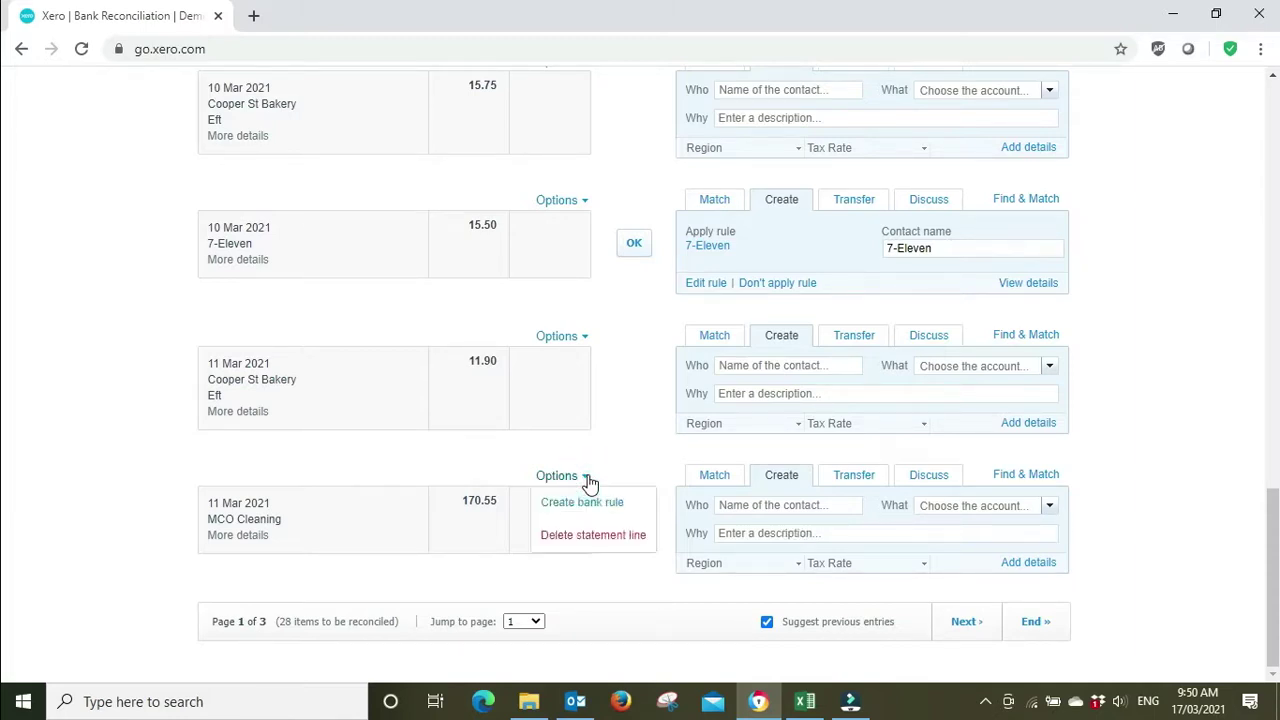
click(590, 510)
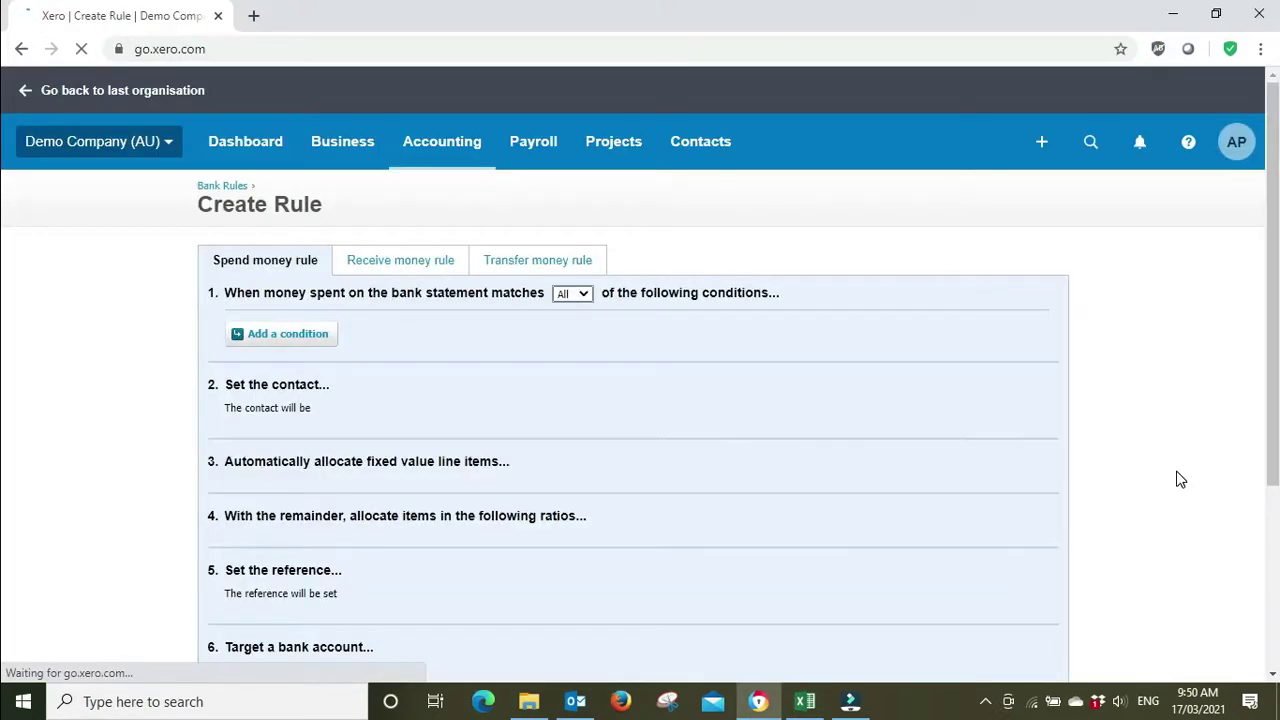
Review the rule form's matching and field options, and set the Payee condition for MCO Cleaning to contains.
scroll(1180, 480, down, 1)
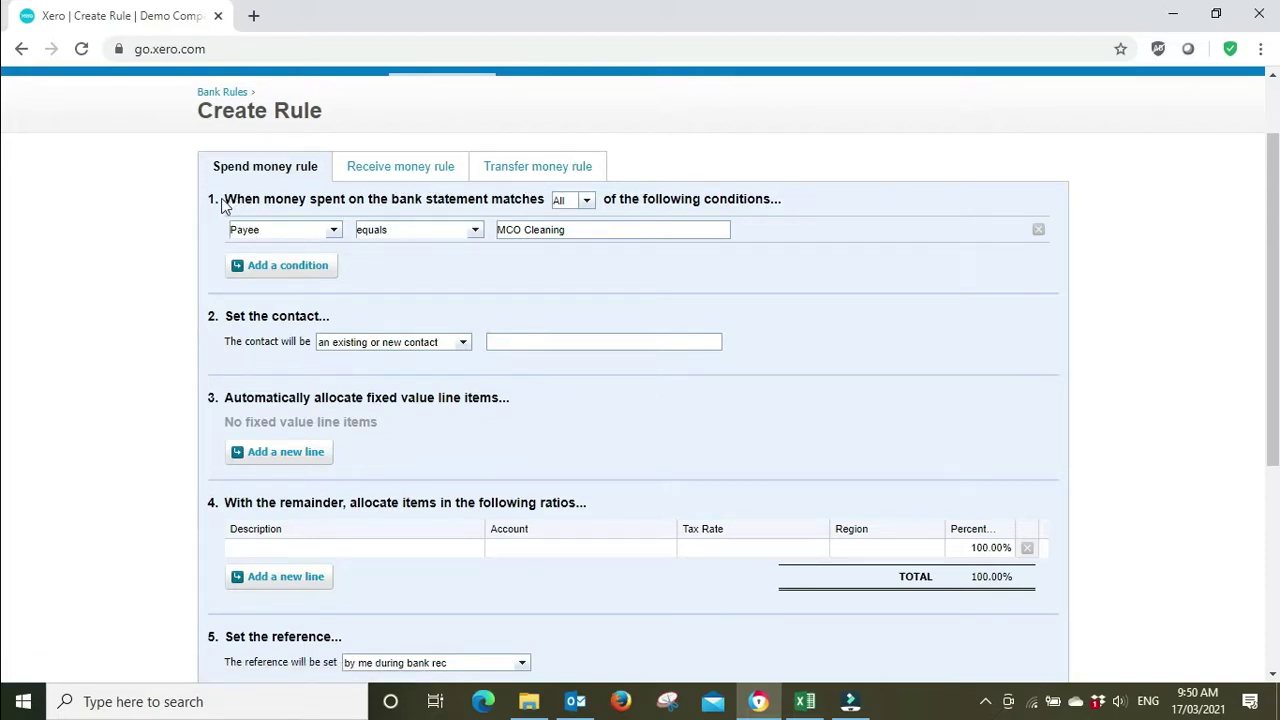
scroll(222, 205, down, 5)
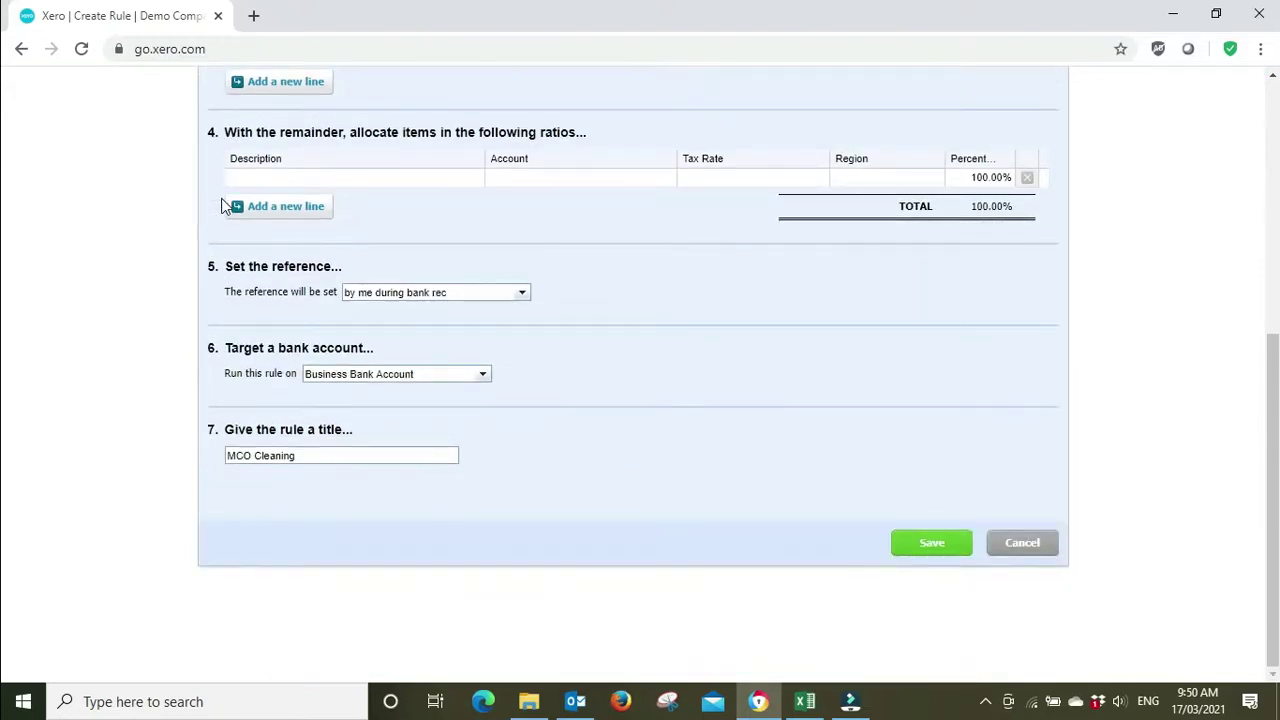
scroll(222, 205, up, 5)
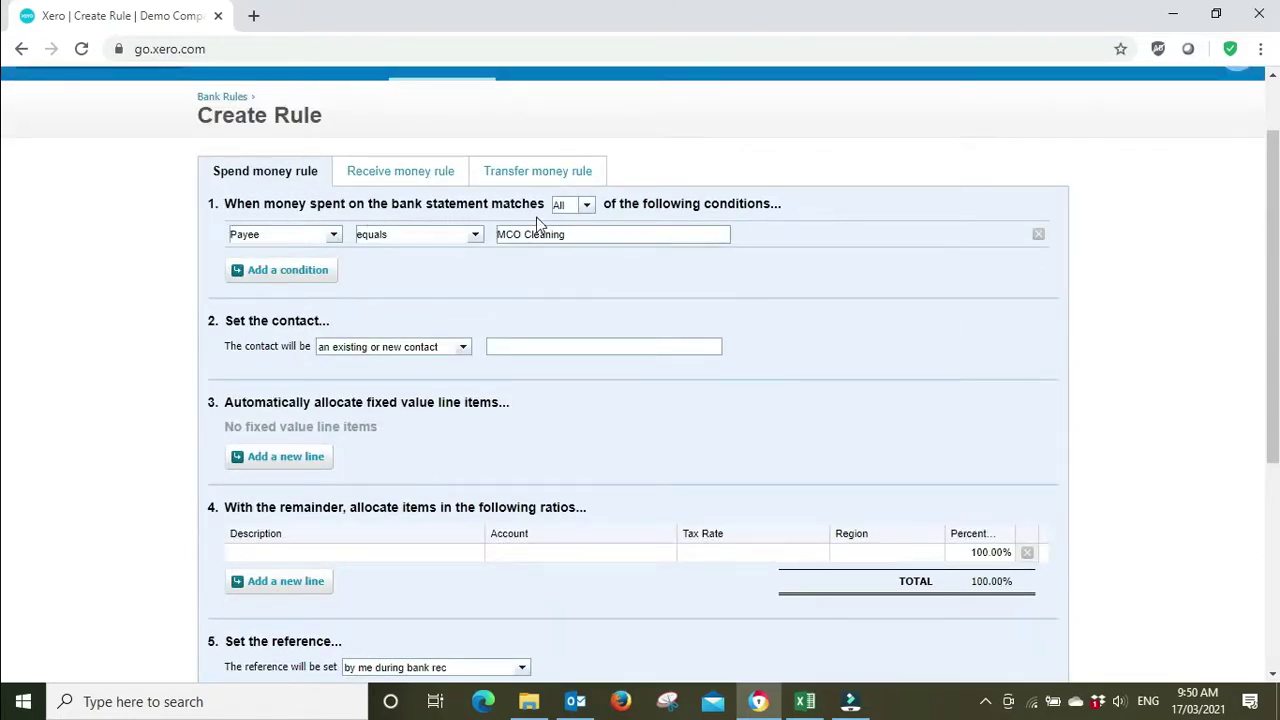
click(586, 205)
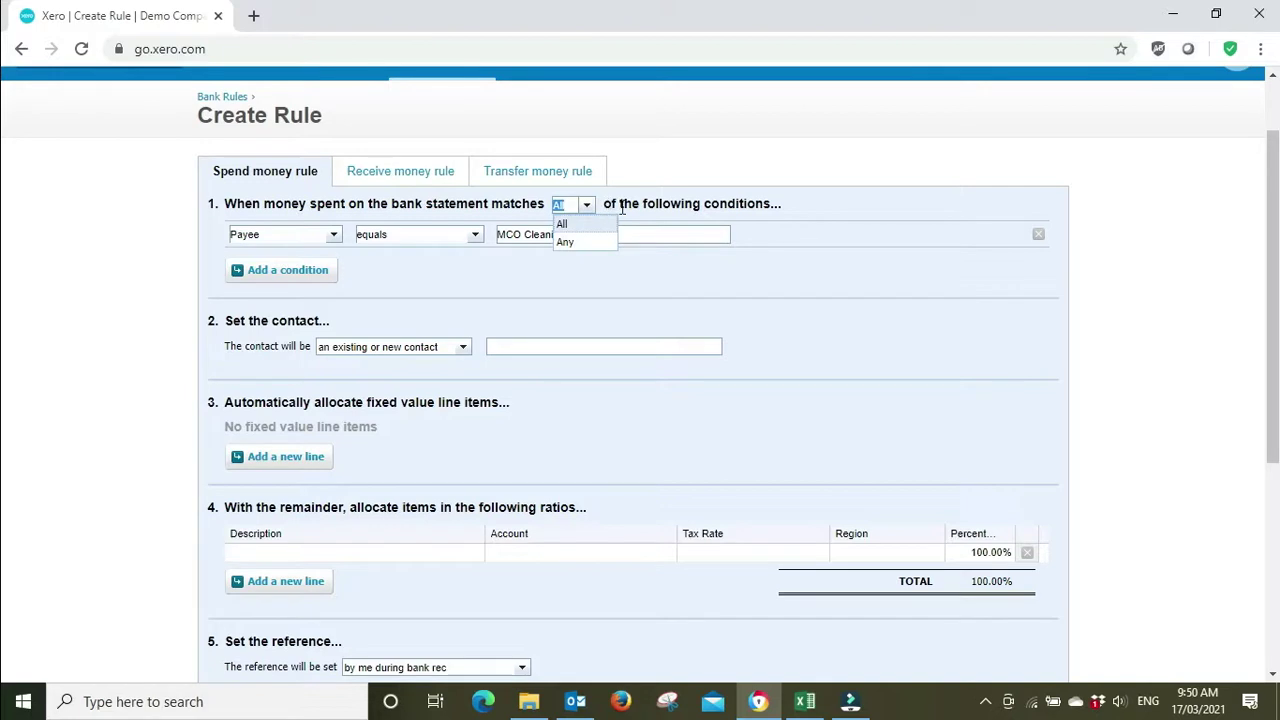
click(870, 204)
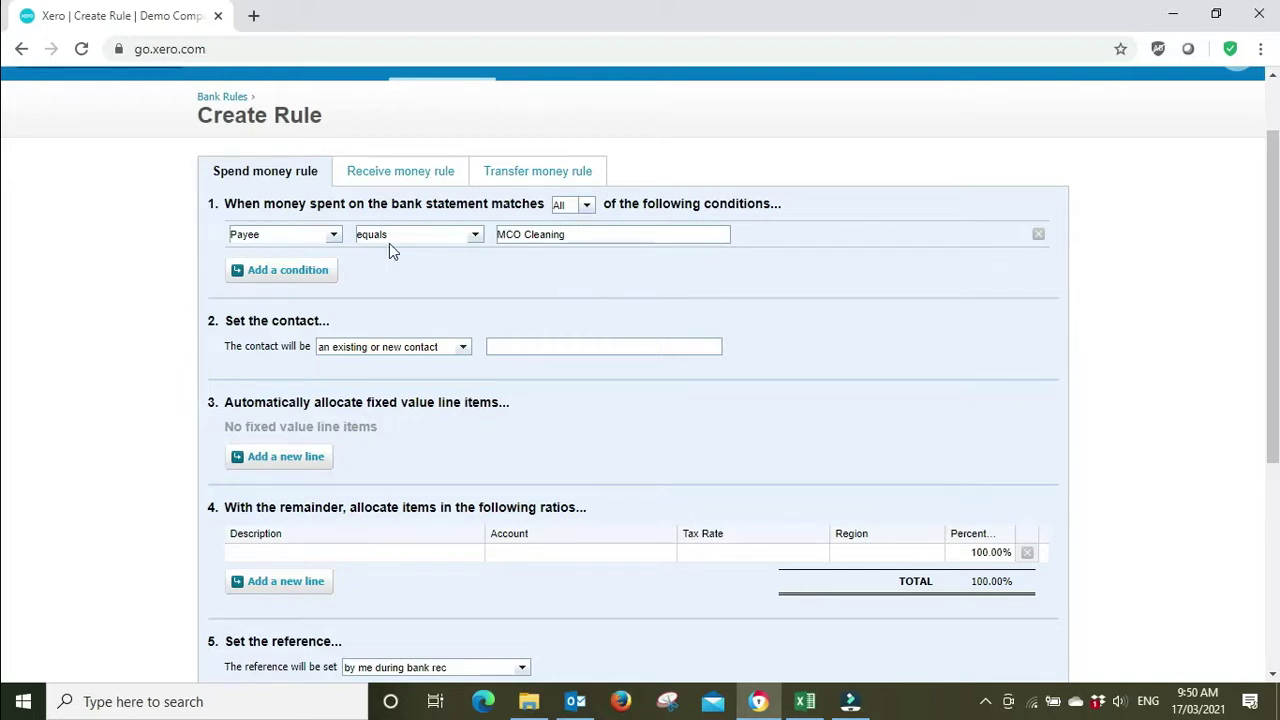
click(336, 237)
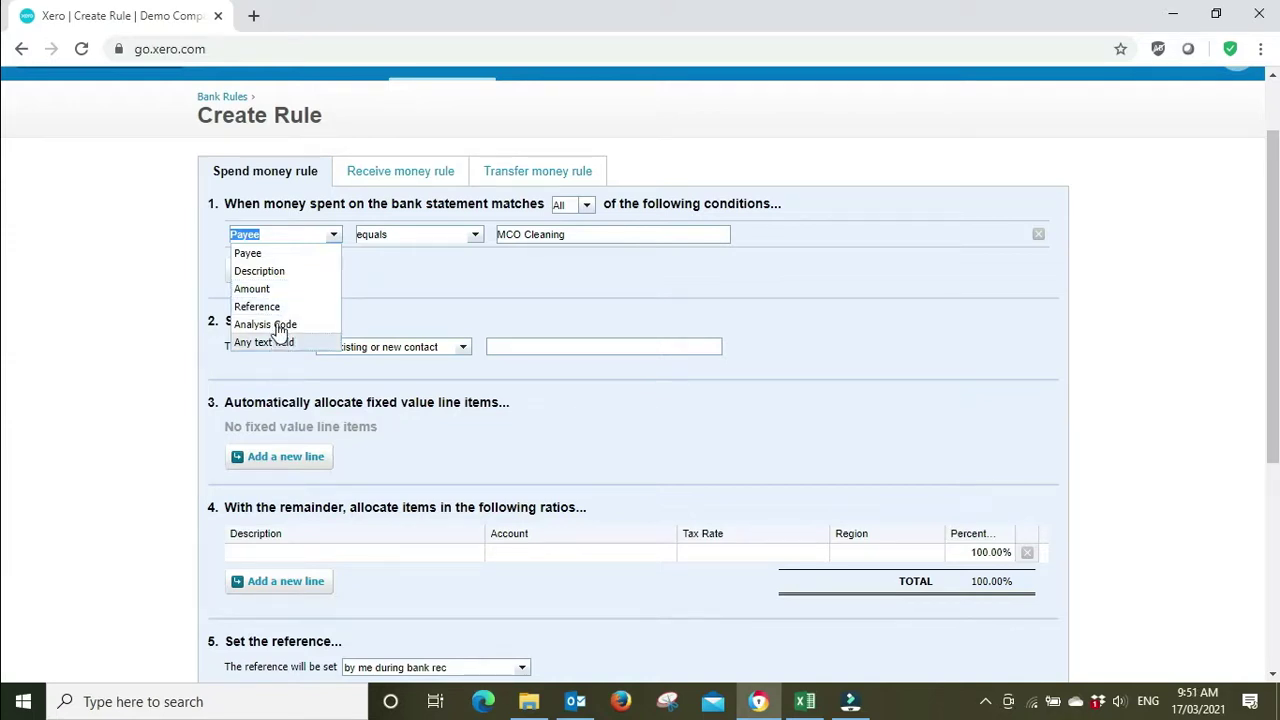
click(437, 266)
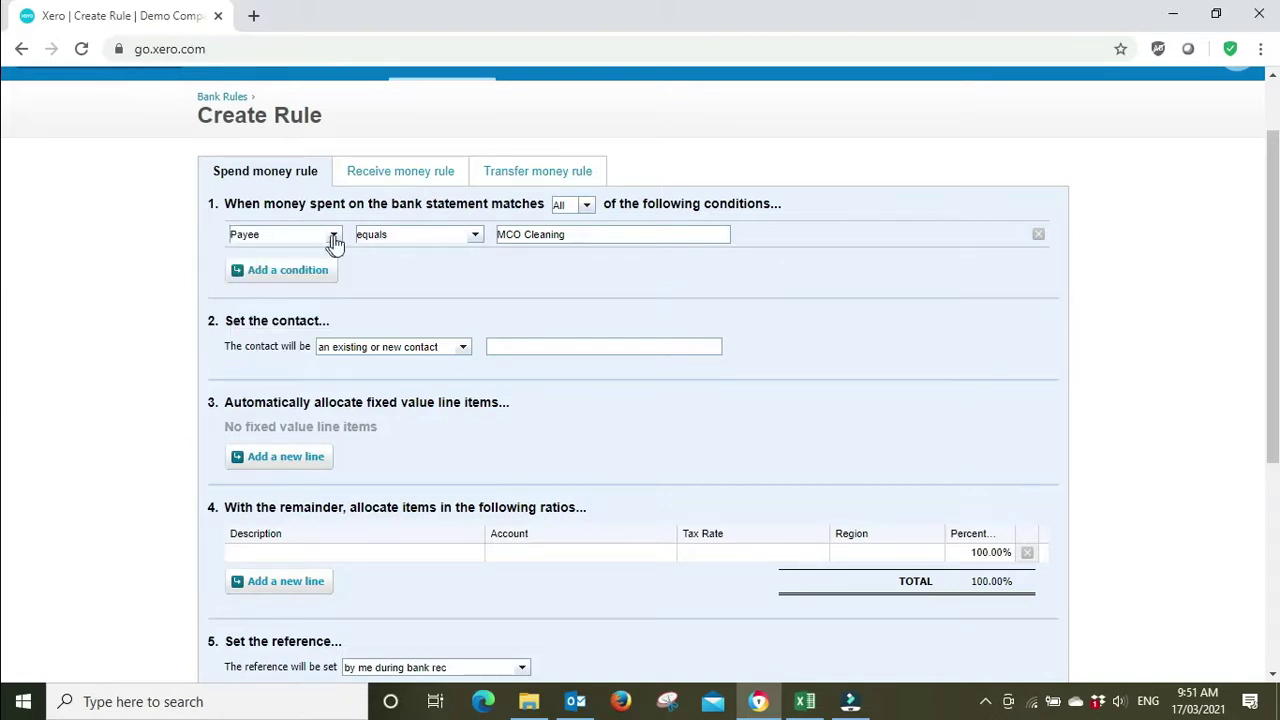
click(476, 236)
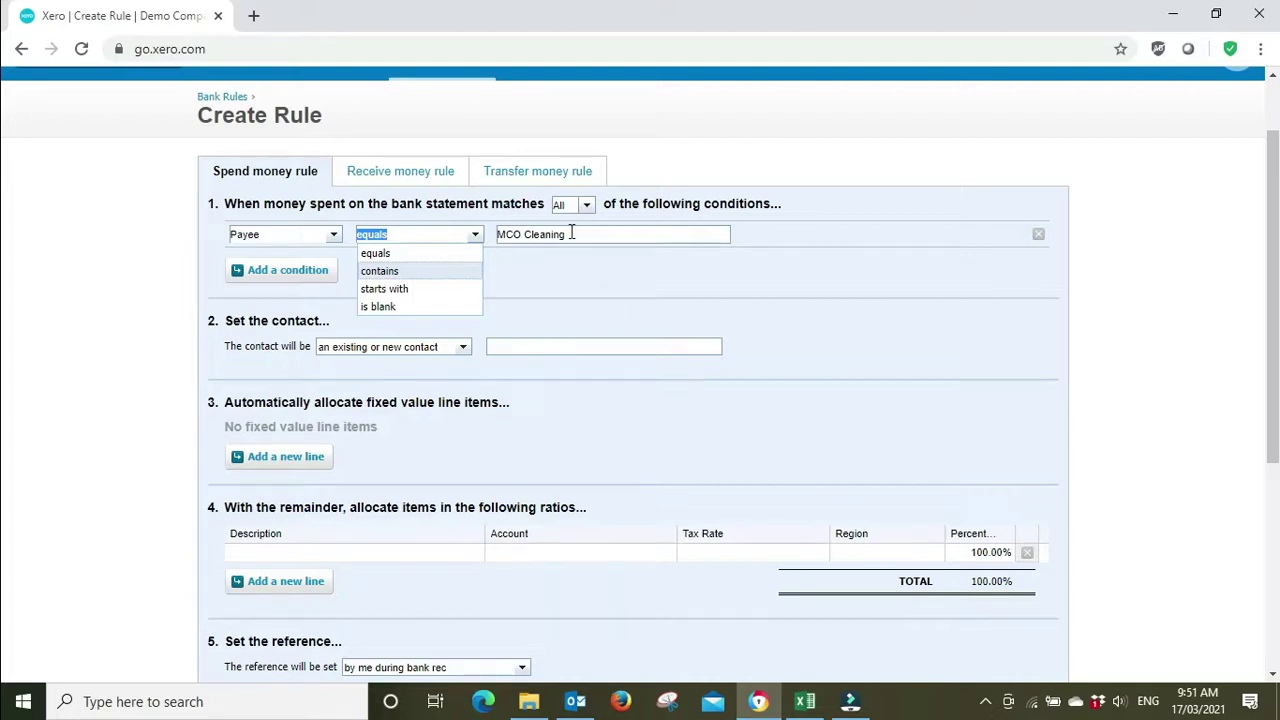
click(425, 271)
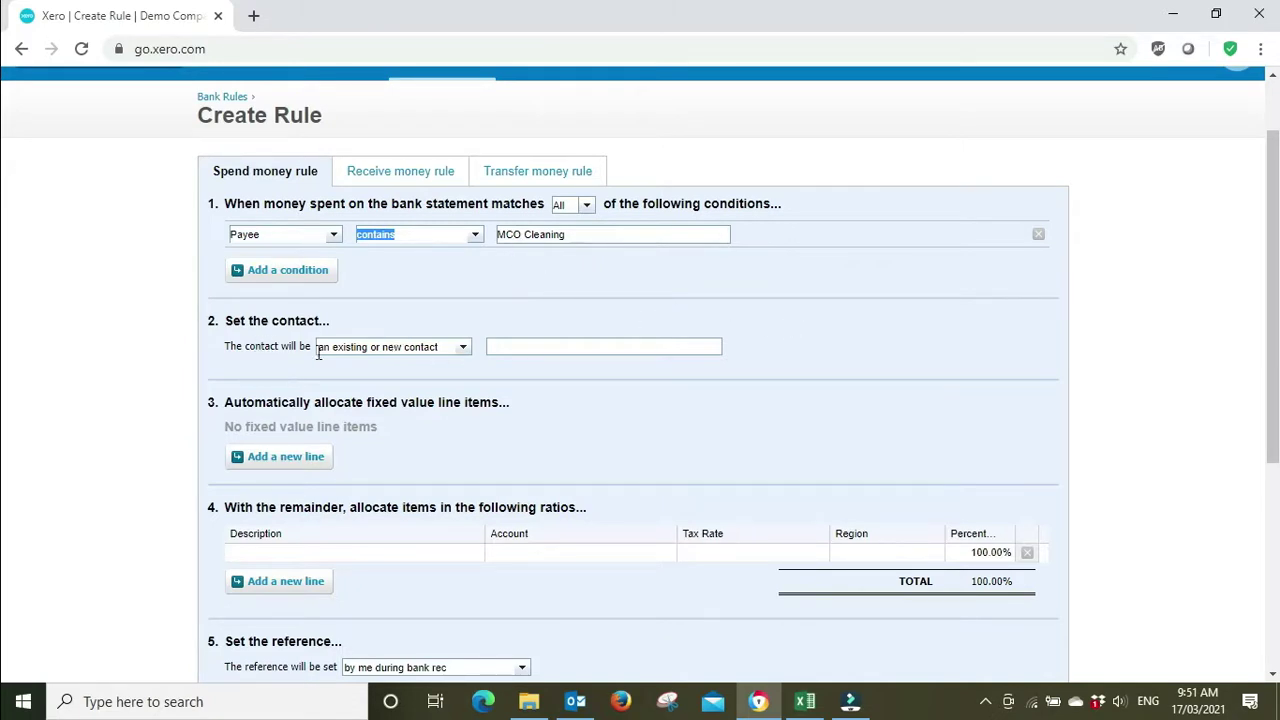
Set the rule's contact to the existing contact MCO Cleaning Services.
click(462, 348)
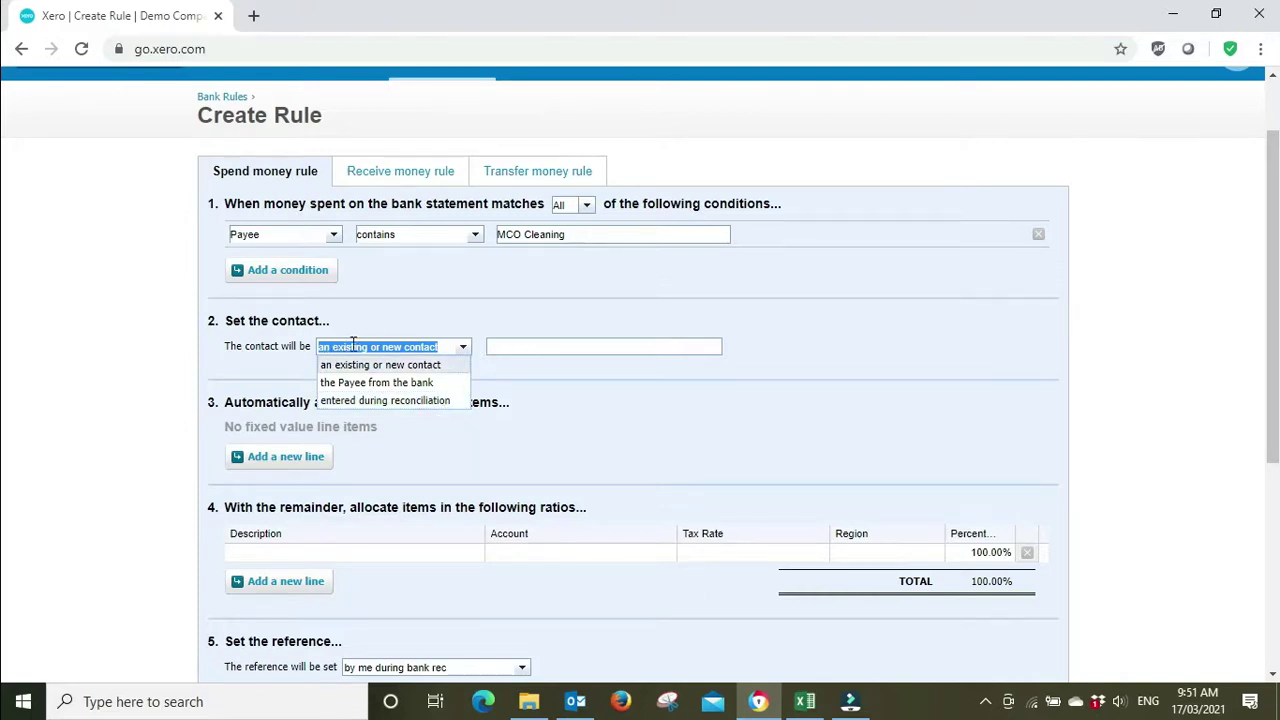
click(522, 345)
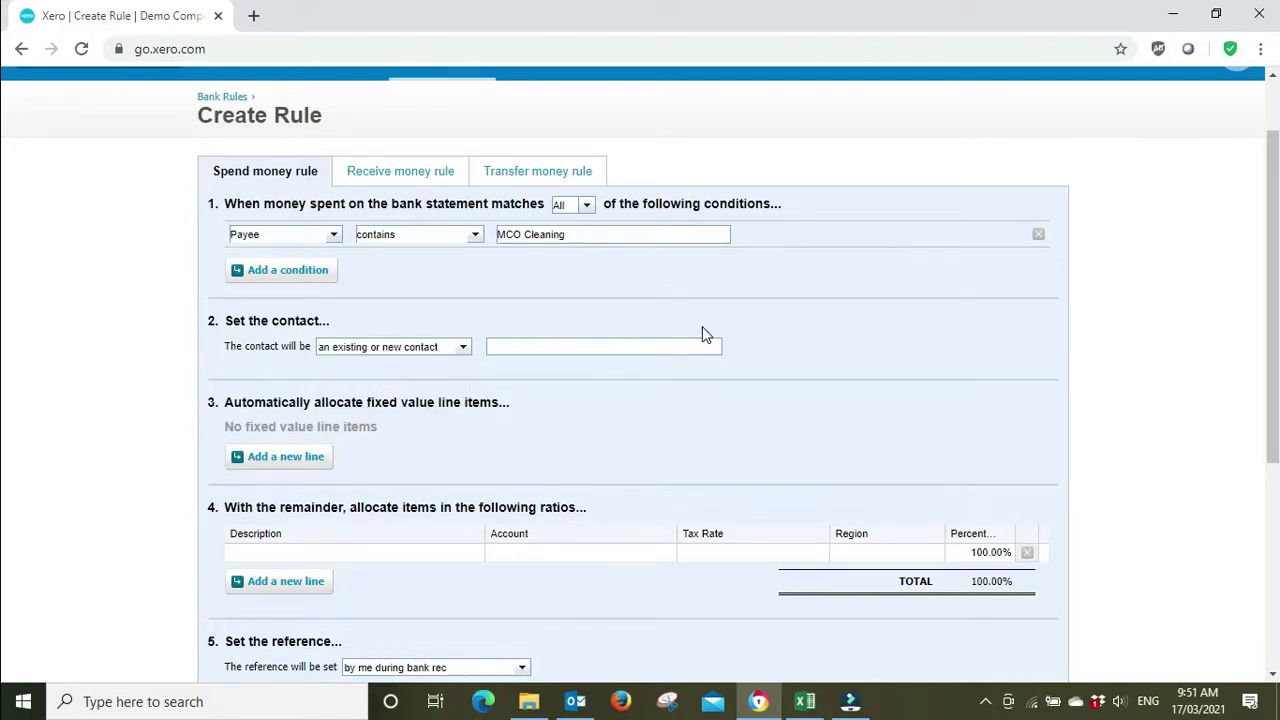
text(MCO Cleaning)
scroll(740, 336, down, 3)
scroll(851, 283, up, 2)
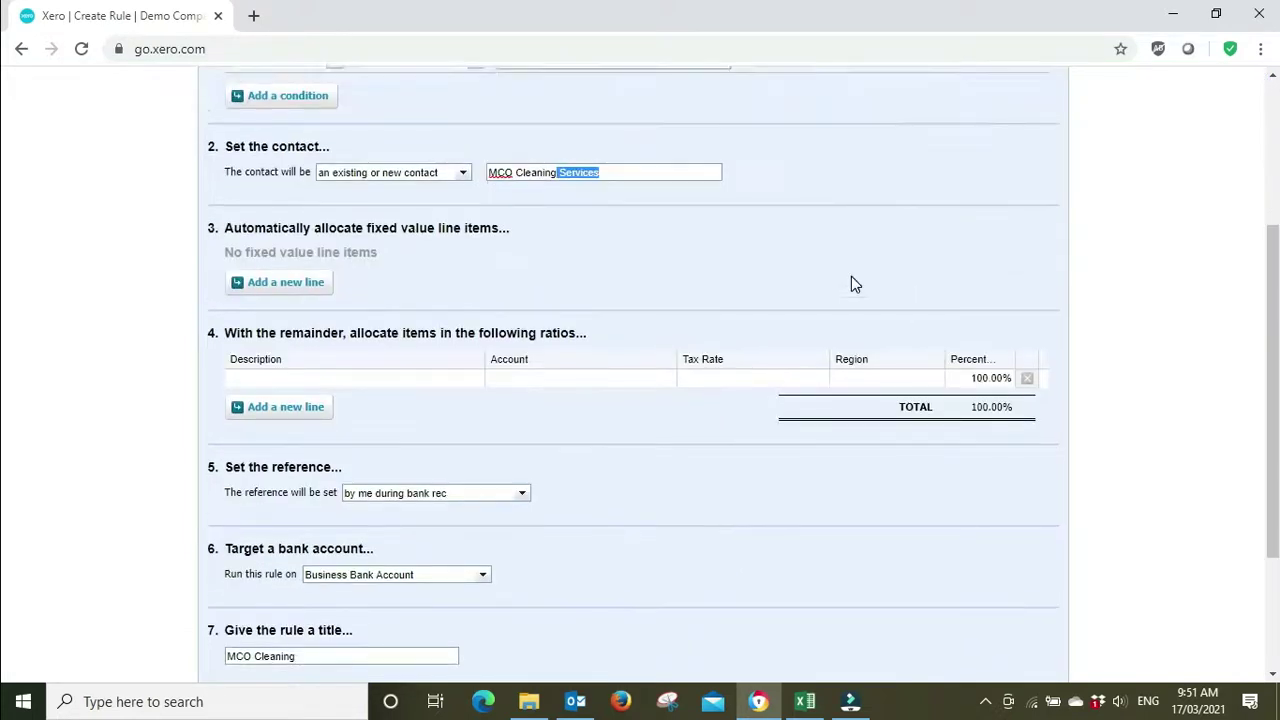
scroll(851, 277, down, 2)
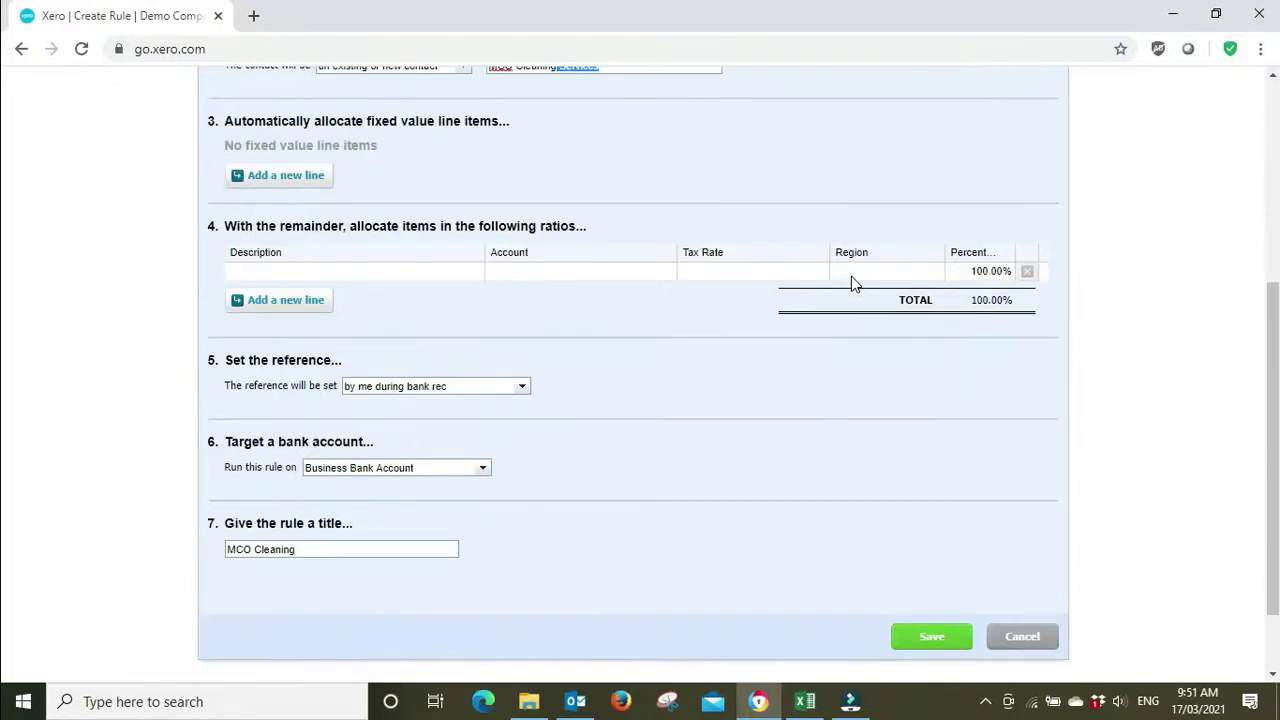
scroll(851, 277, up, 1)
scroll(851, 285, up, 1)
click(549, 315)
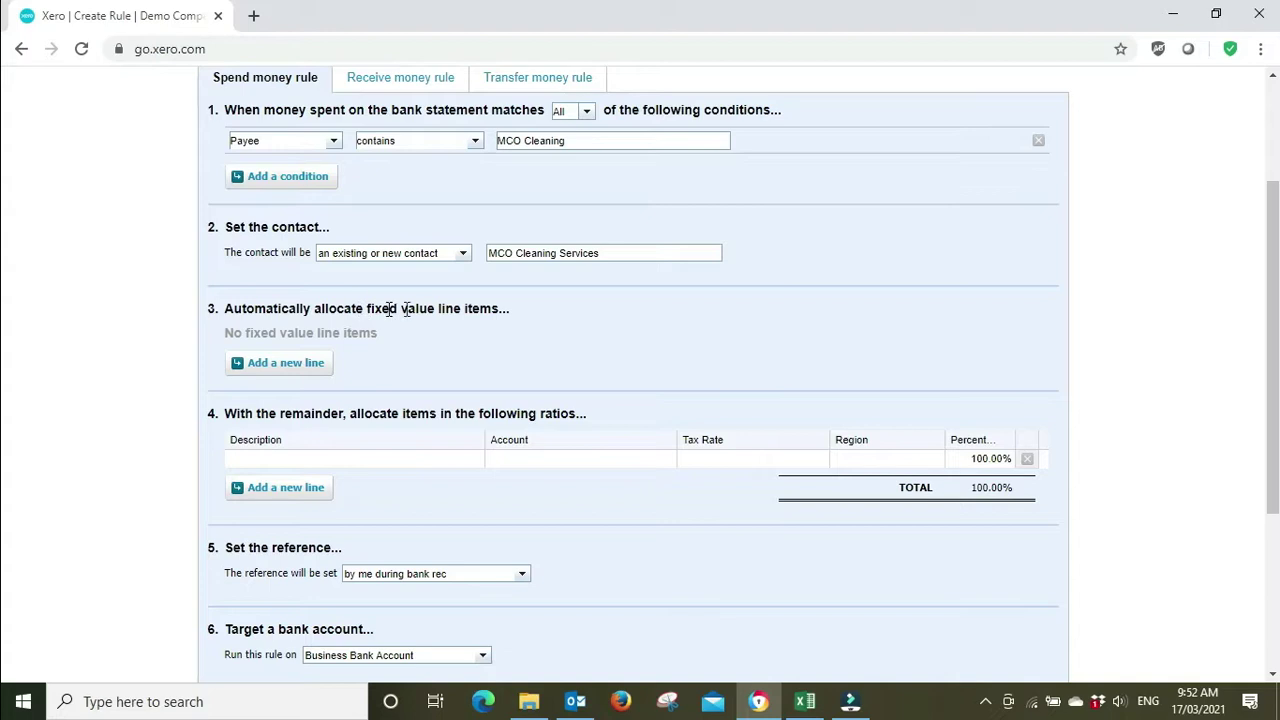
Add a fixed value line described as Transaction Fee, allocated to 404 - Bank Fees with an amount of 5.00.
click(284, 369)
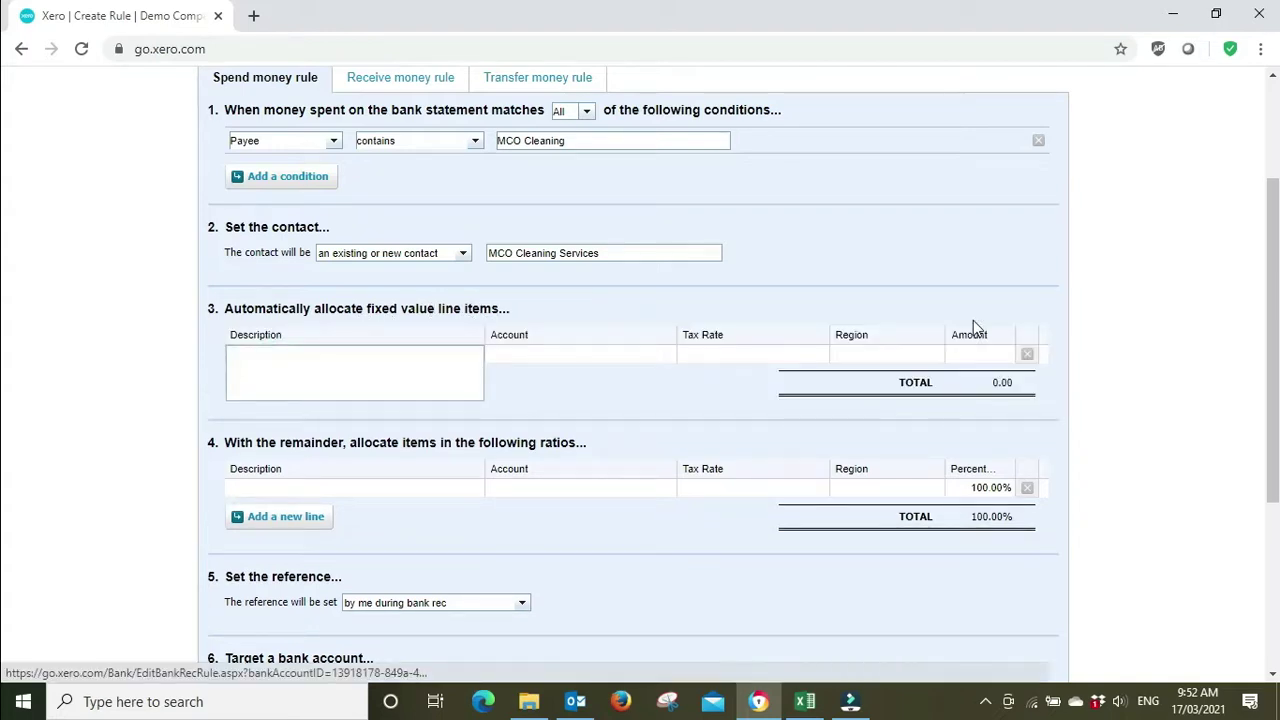
text(Transaction Fee)
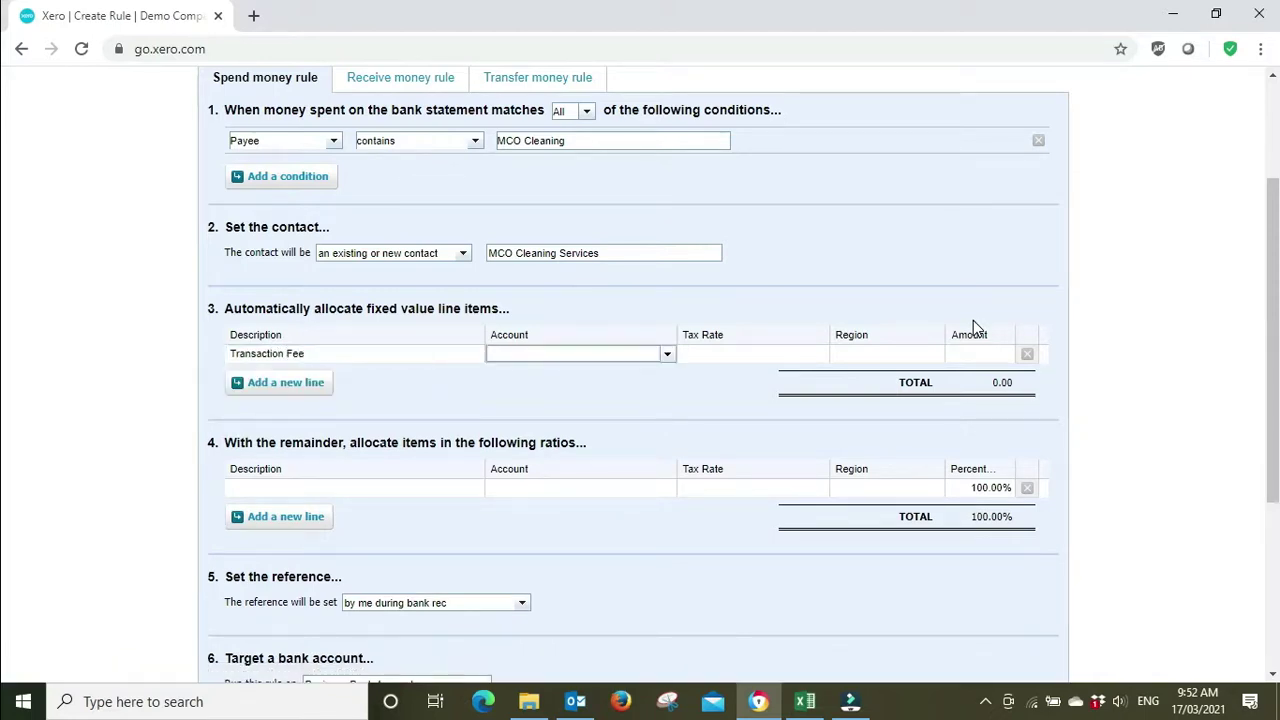
text(bank)
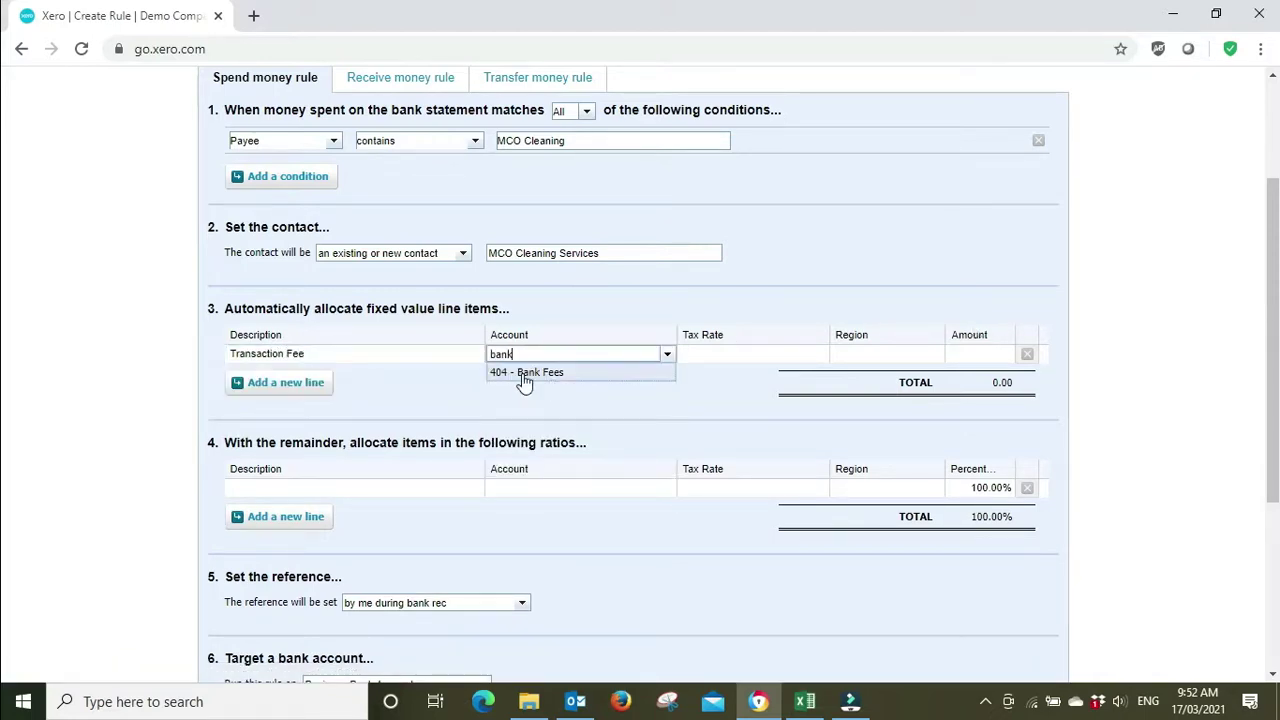
click(526, 374)
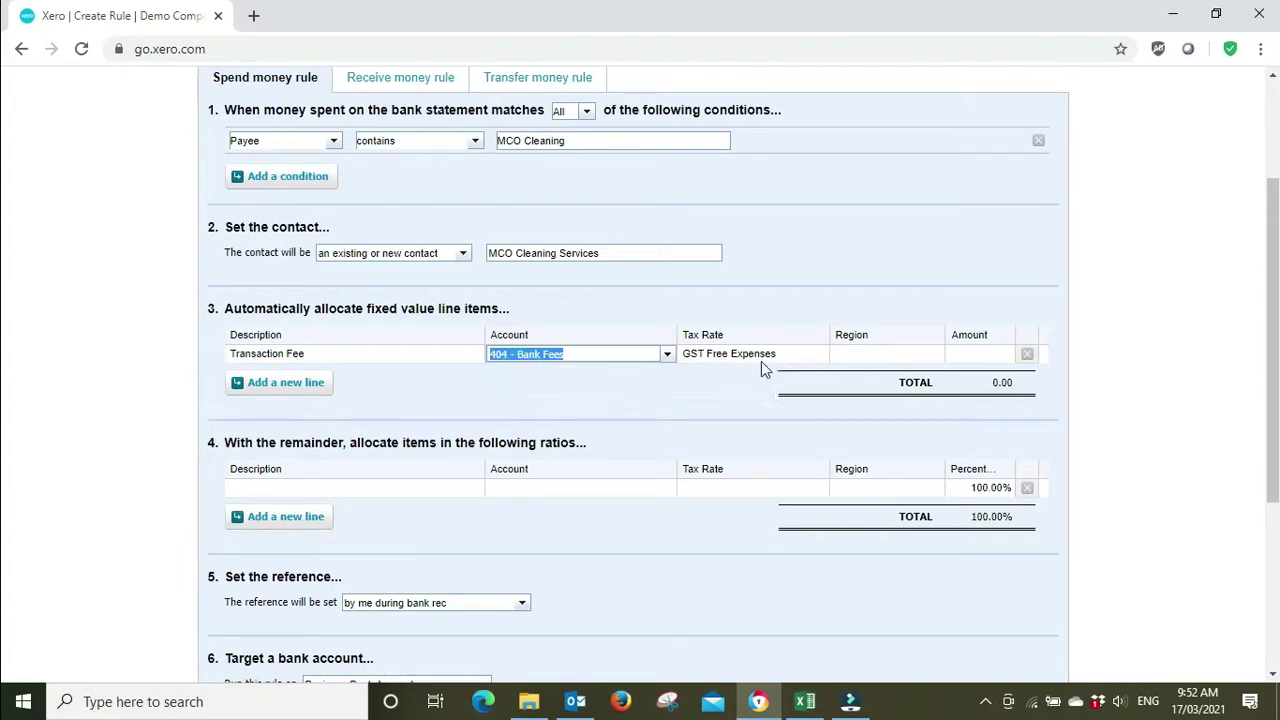
click(970, 355)
text(50)
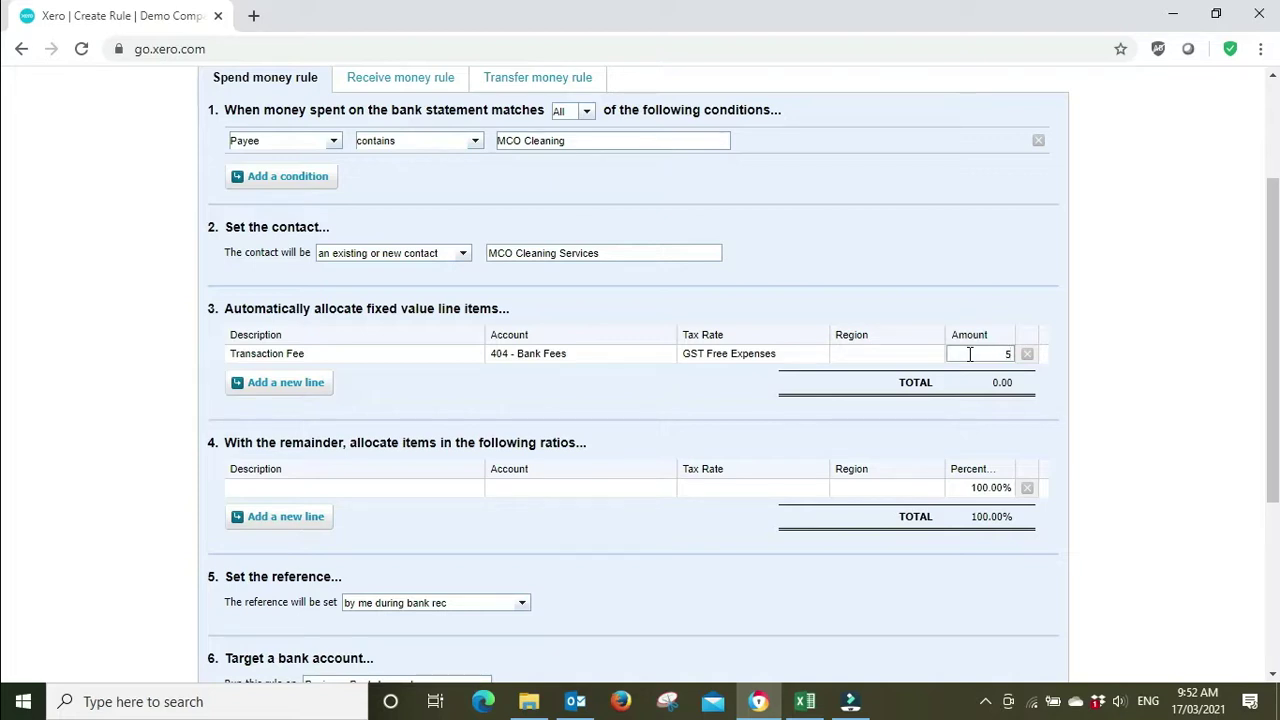
key(Tab)
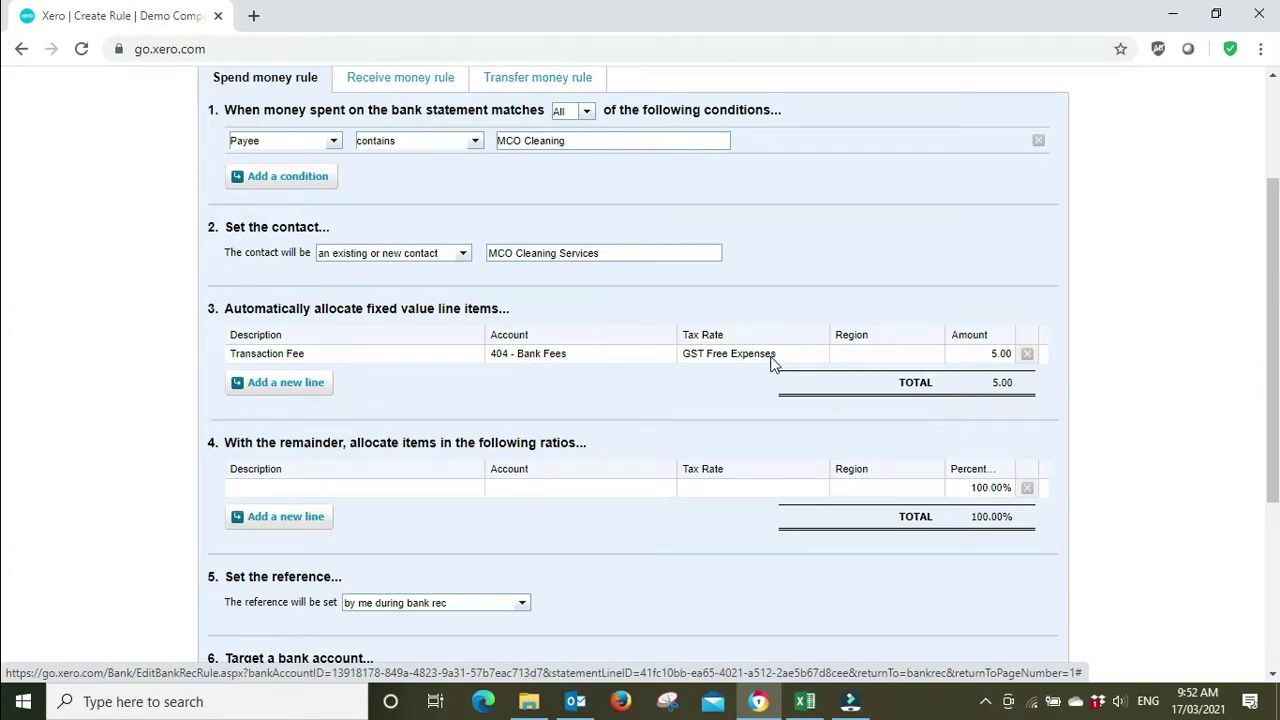
Fill in the remainder allocation line with the description Office cleaning and the account 408 - Cleaning.
click(317, 488)
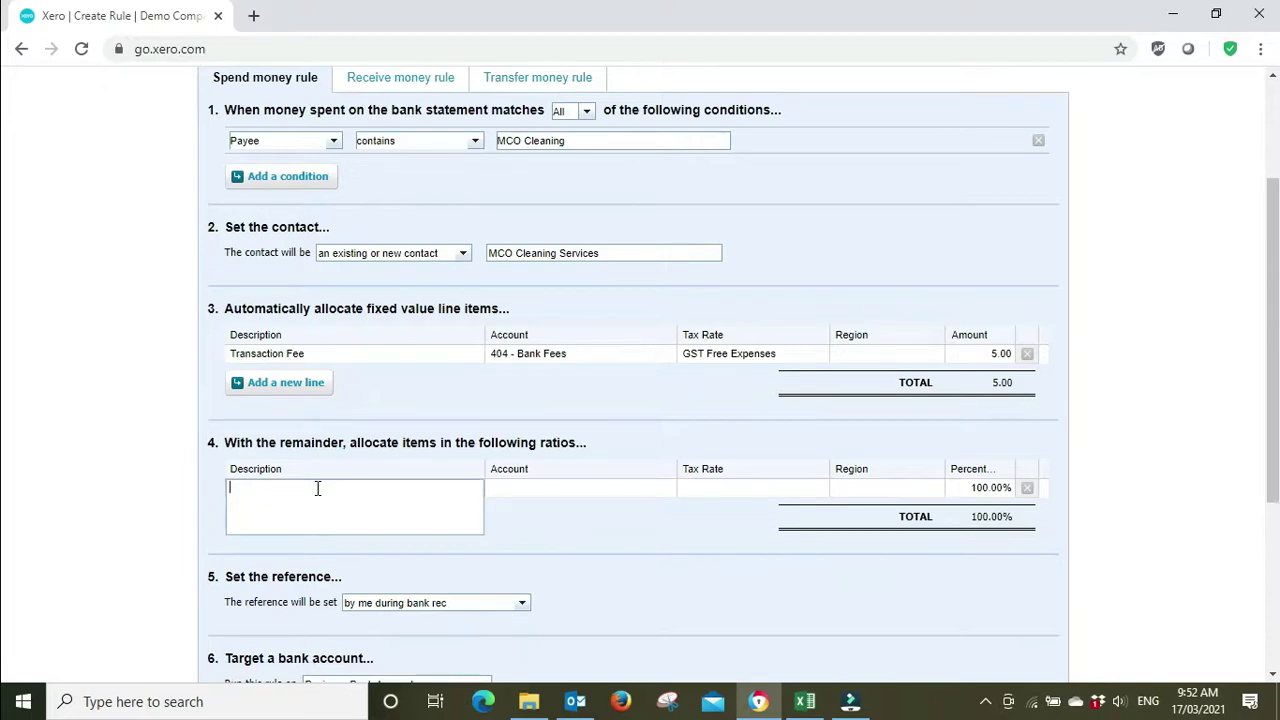
text(Office cleaning)
right_click(240, 490)
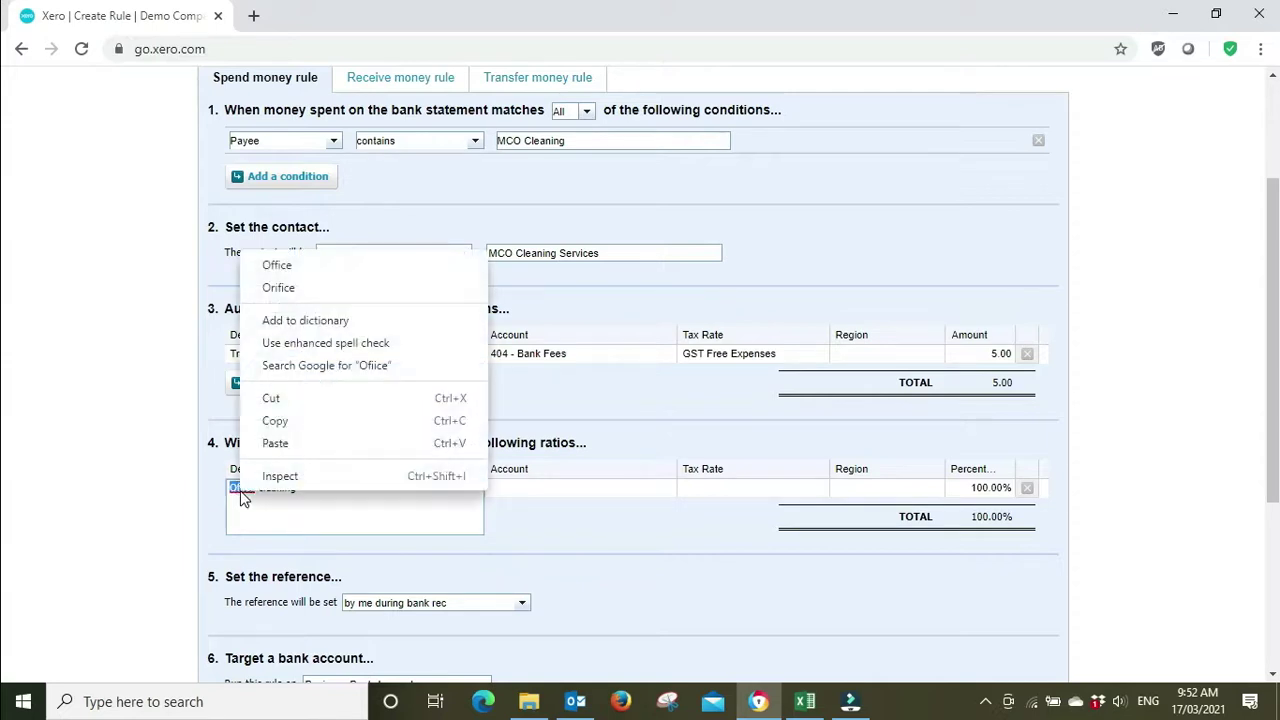
click(331, 265)
click(558, 486)
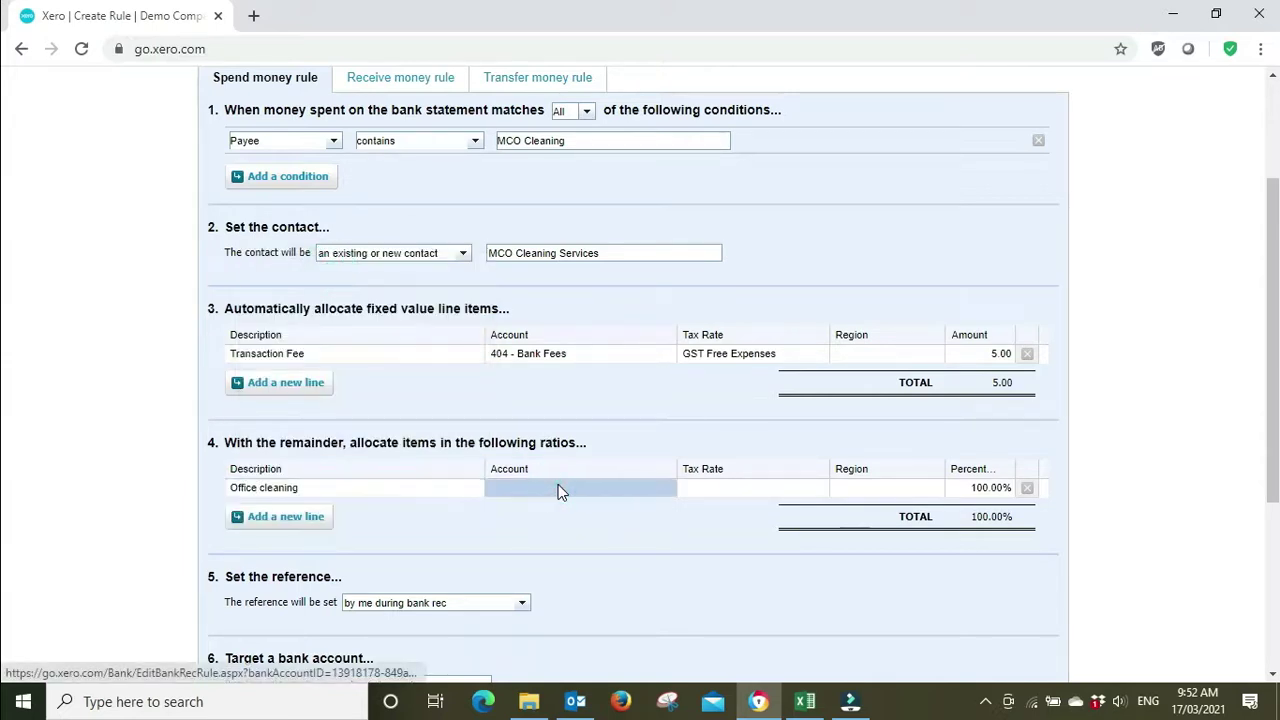
text(cle)
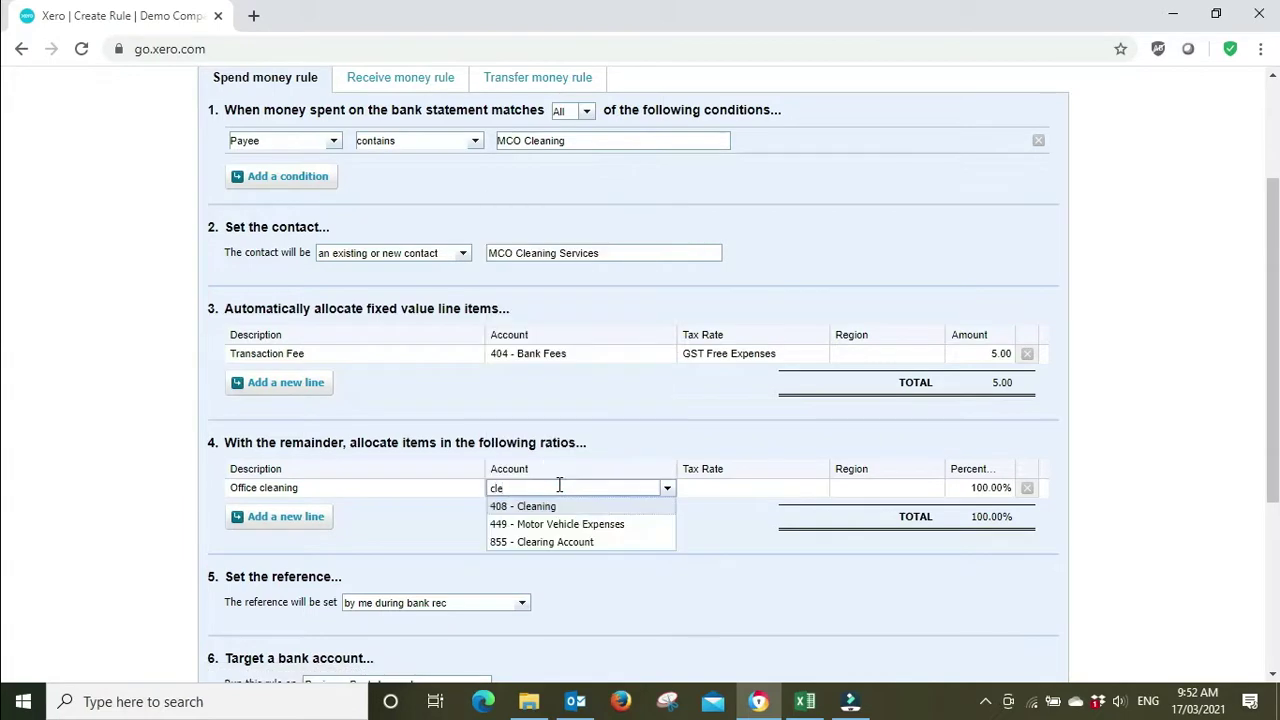
click(558, 507)
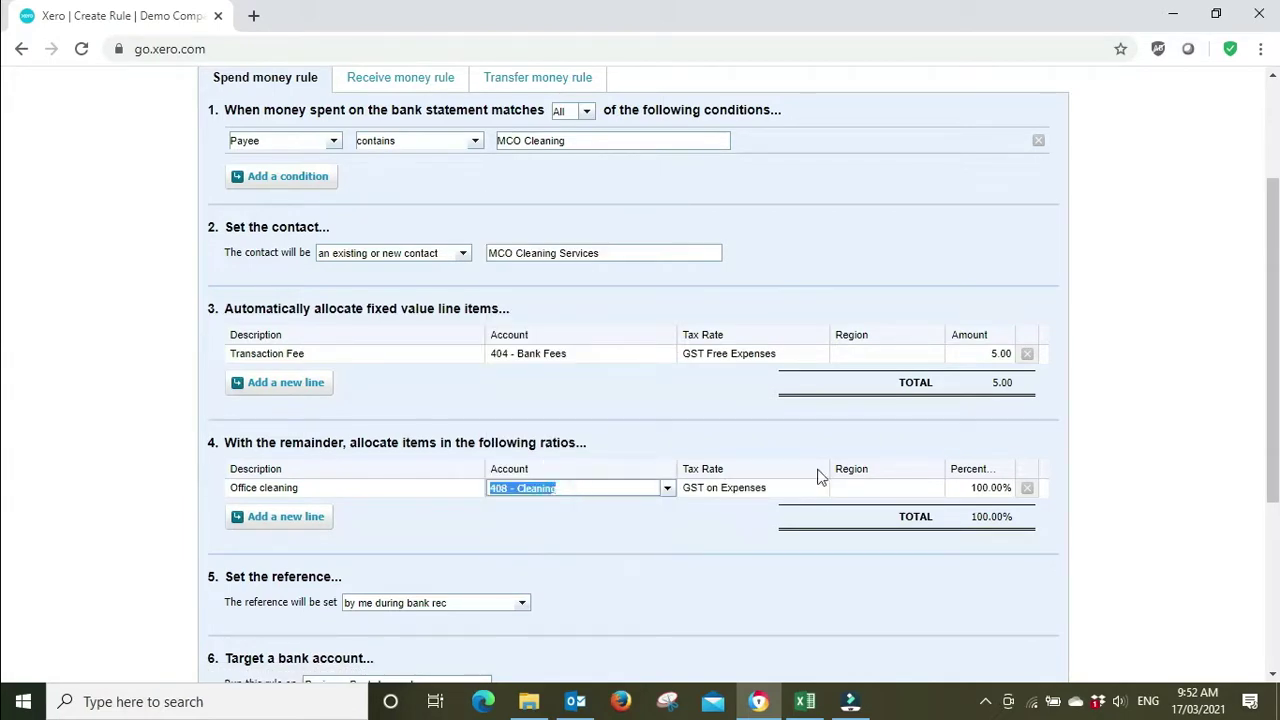
click(1113, 489)
click(915, 486)
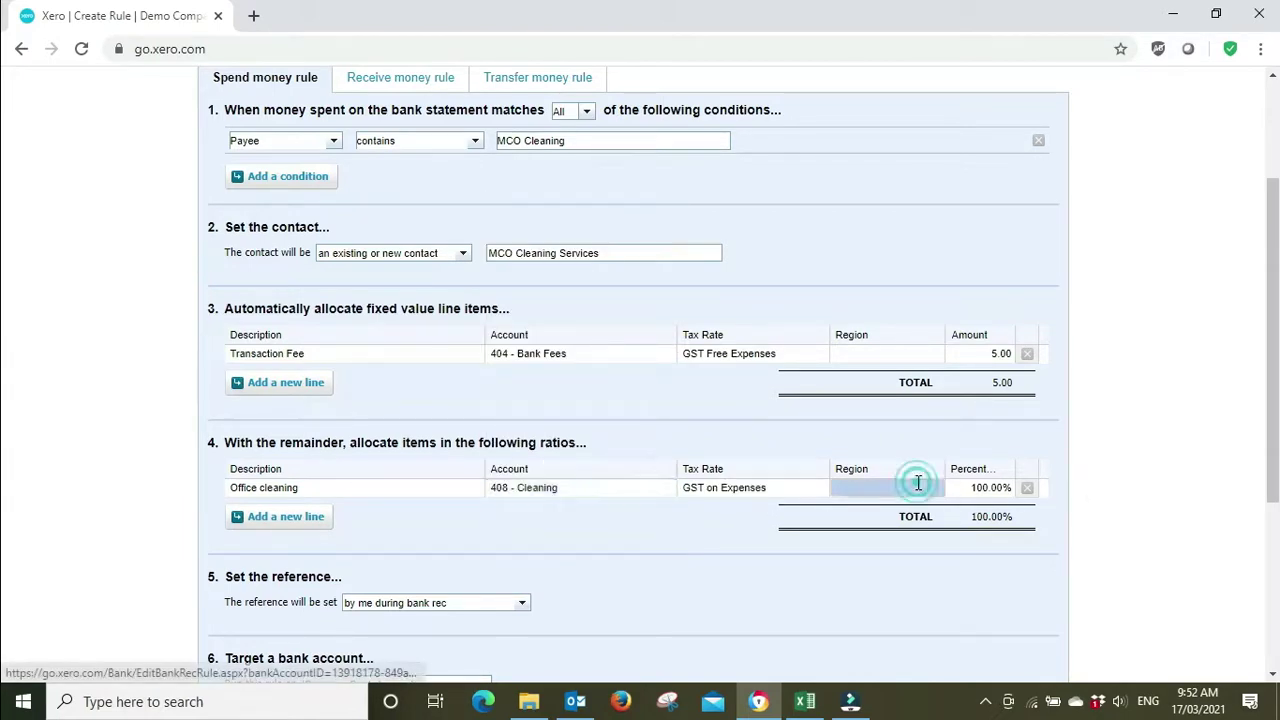
click(1133, 455)
Look through the options for setting the rule's reference without changing the selection.
scroll(1133, 455, down, 3)
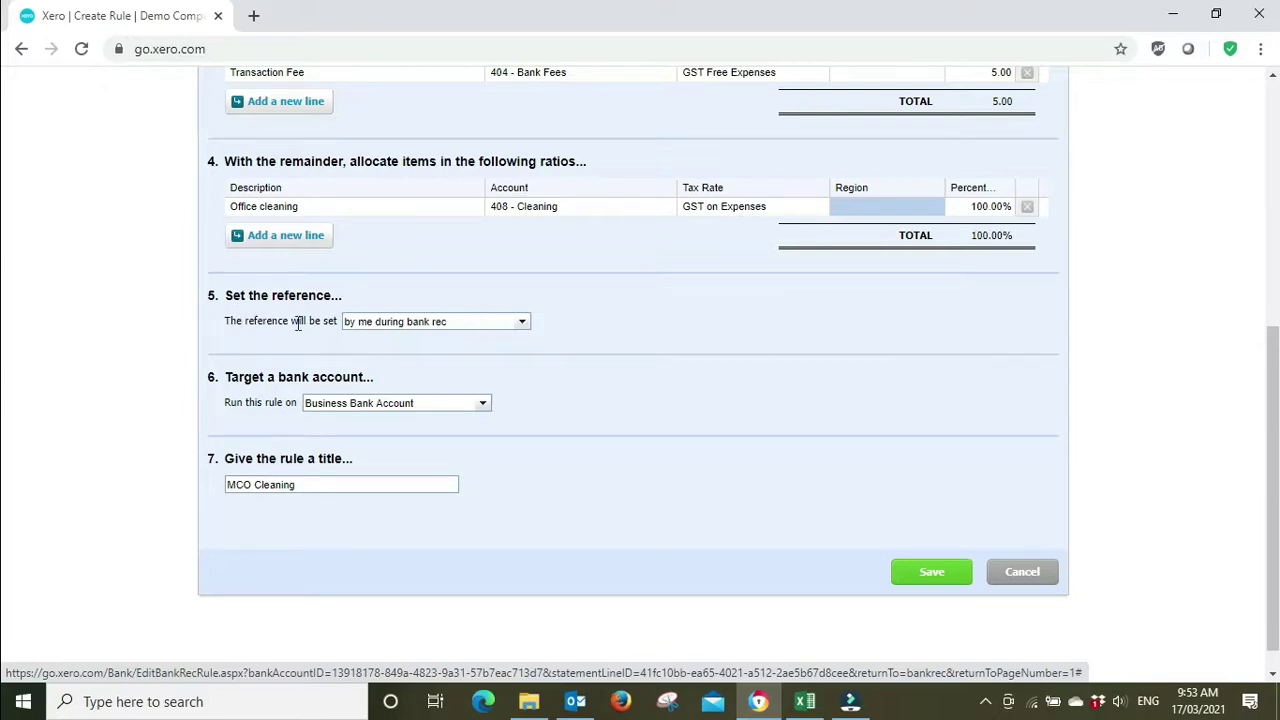
click(522, 323)
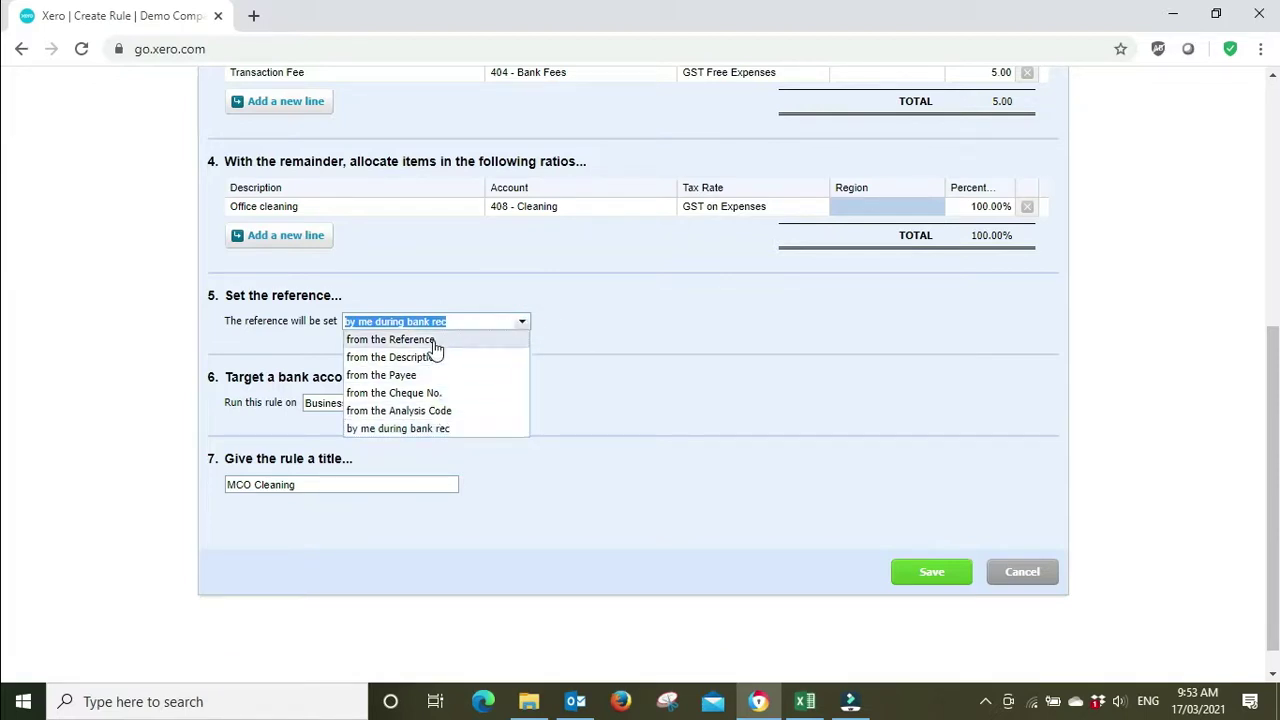
click(629, 322)
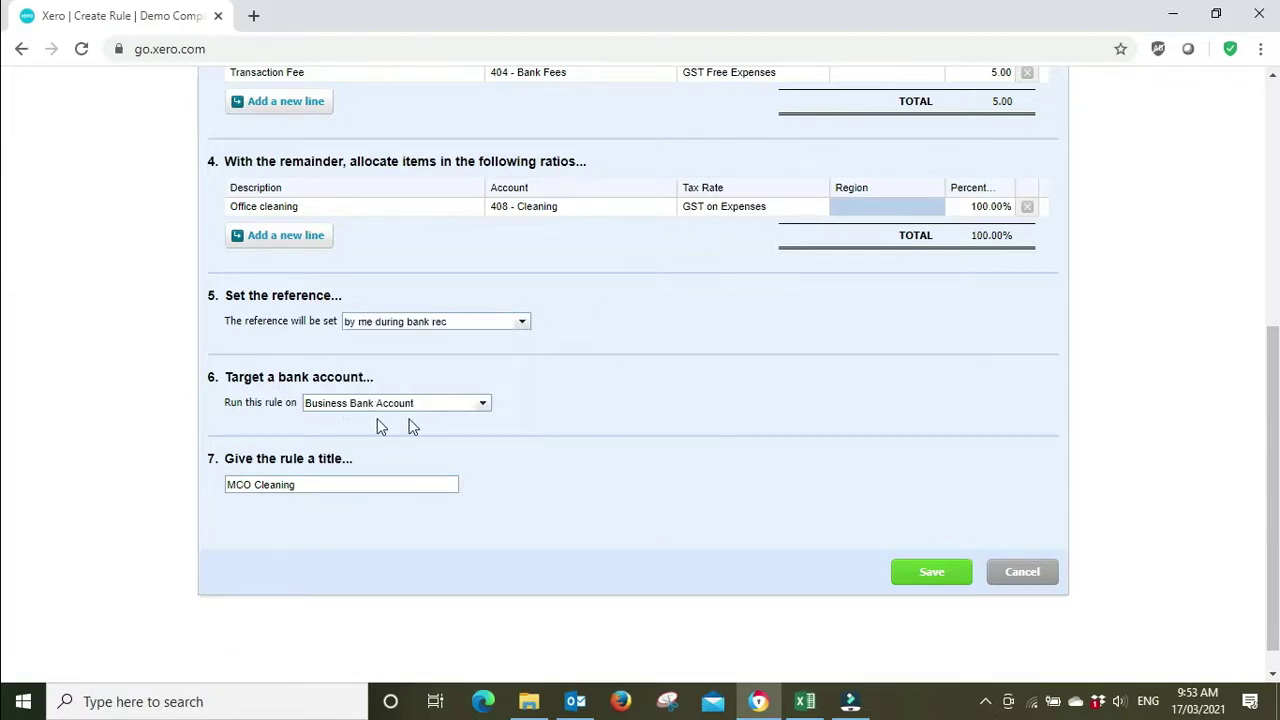
Target the rule at all bank accounts, title it MCO Cleaning - Monthly Fee and save it.
click(483, 403)
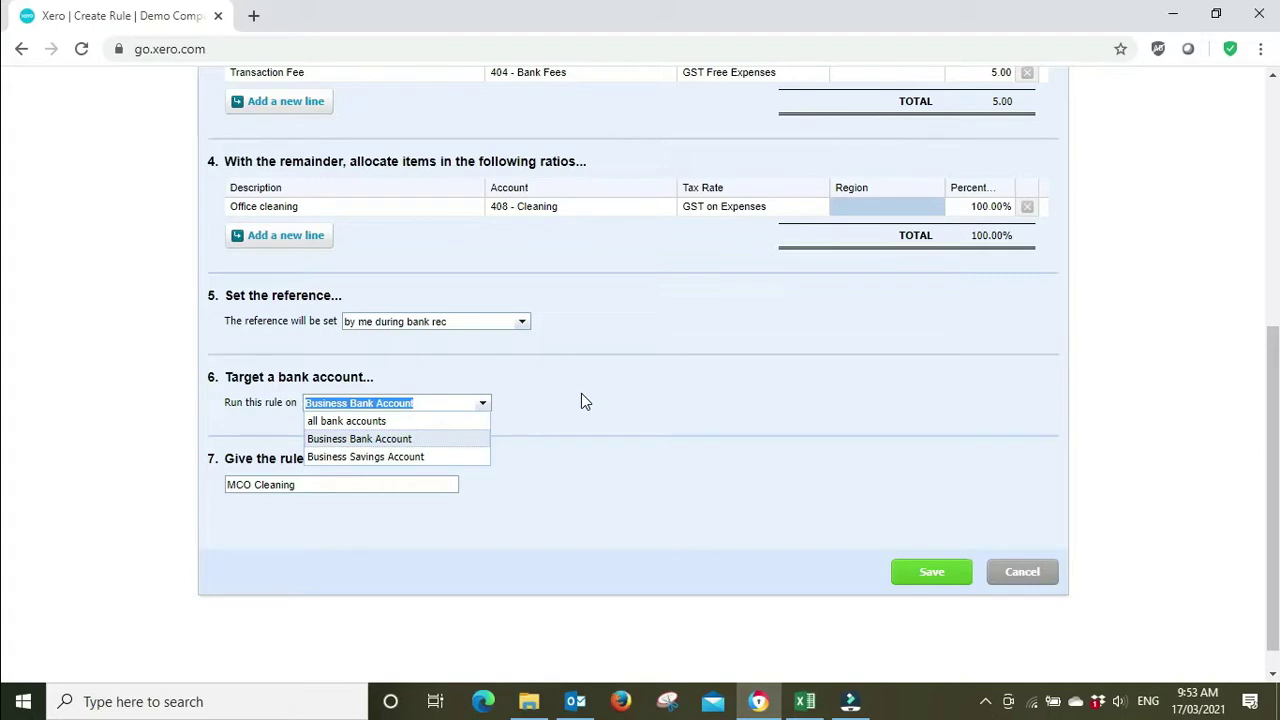
click(379, 421)
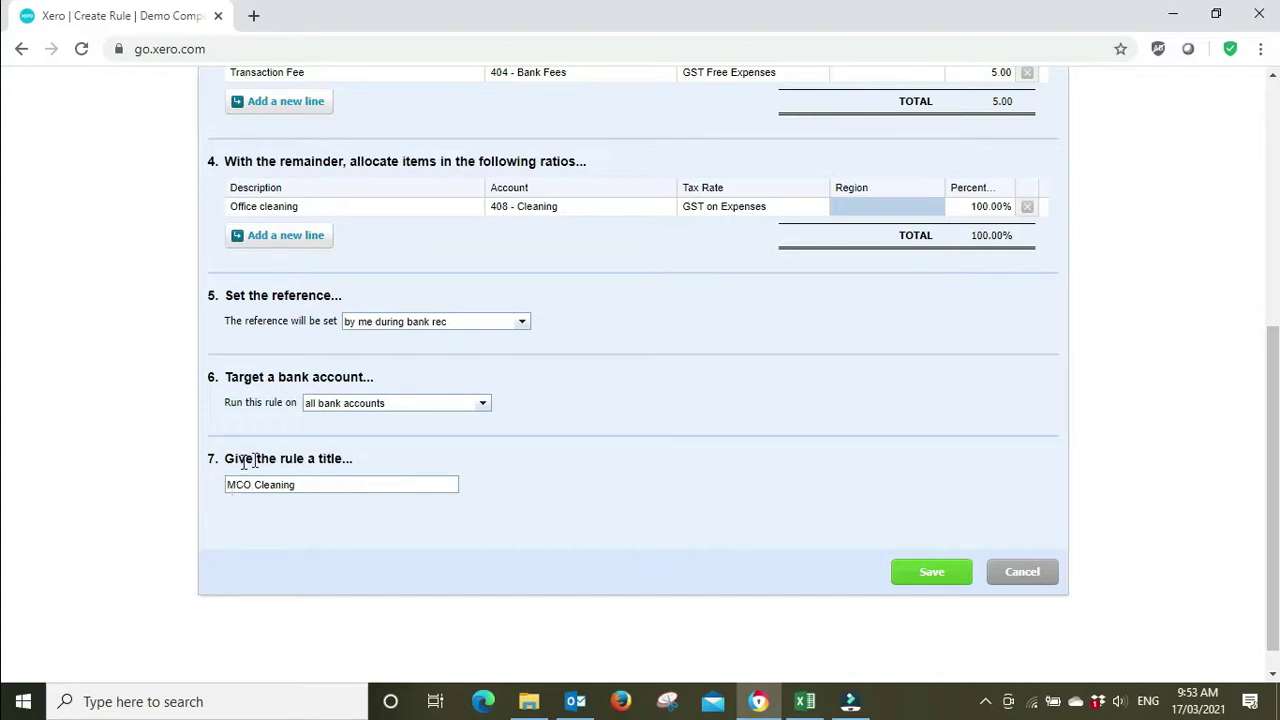
click(338, 484)
text(- Mo)
click(929, 575)
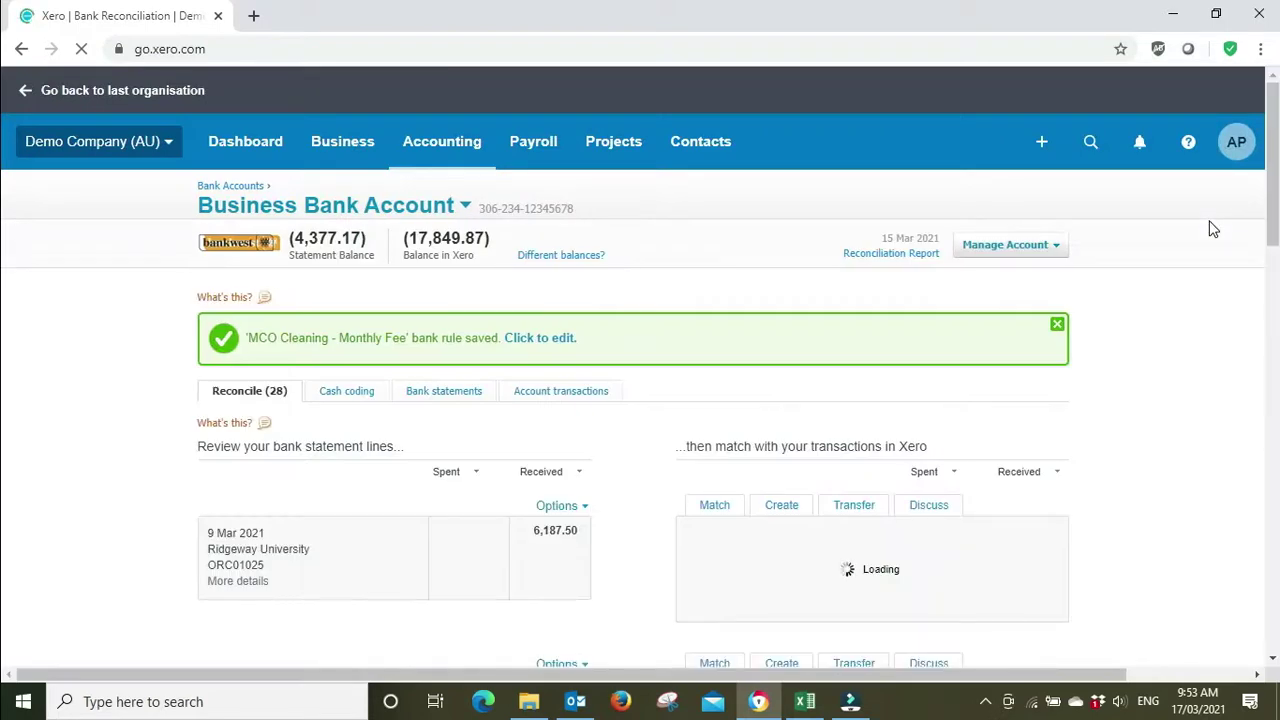
Save the rule-based transaction for the MCO Cleaning statement line of 170.55 and reconcile it.
scroll(1210, 230, down, 8)
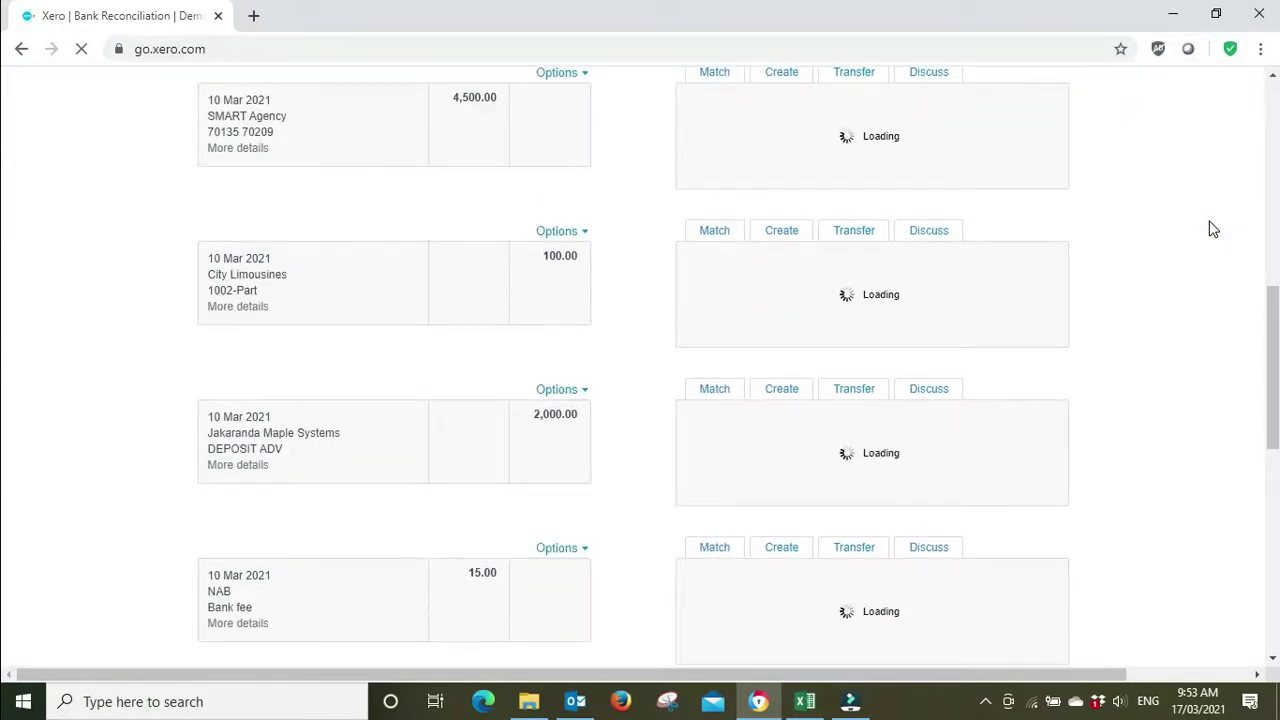
scroll(1210, 230, down, 6)
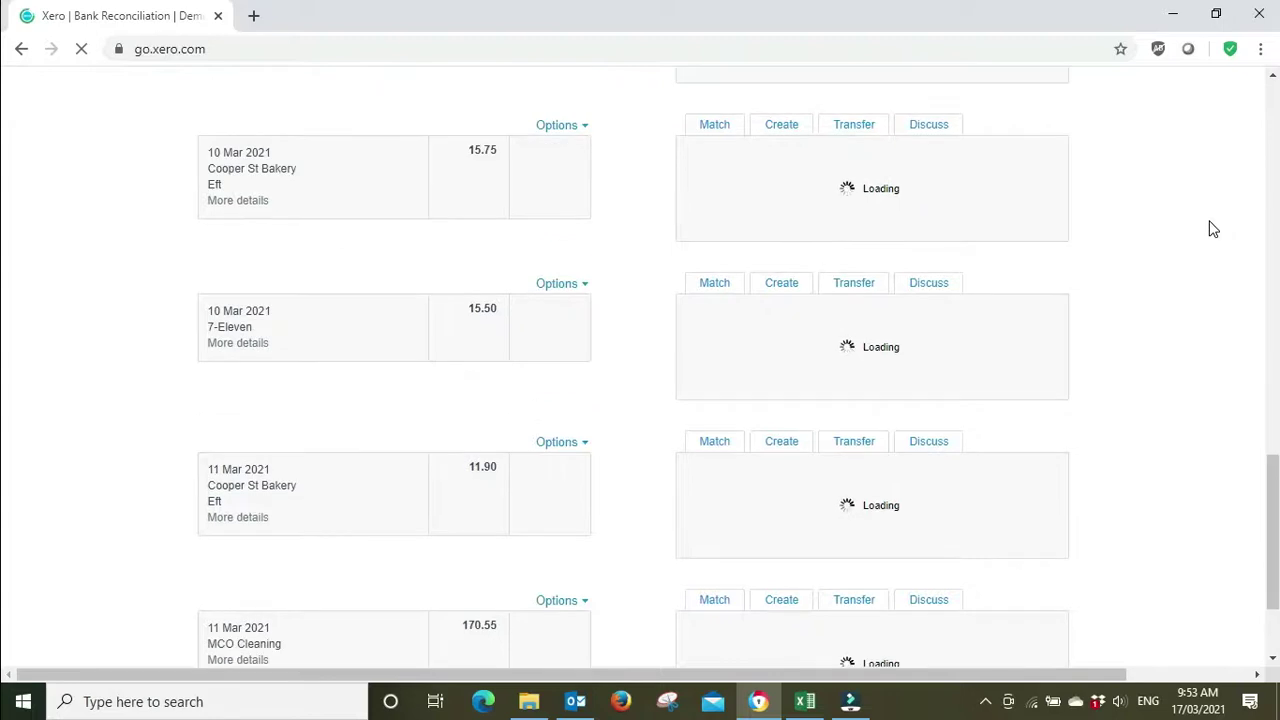
scroll(1210, 230, down, 2)
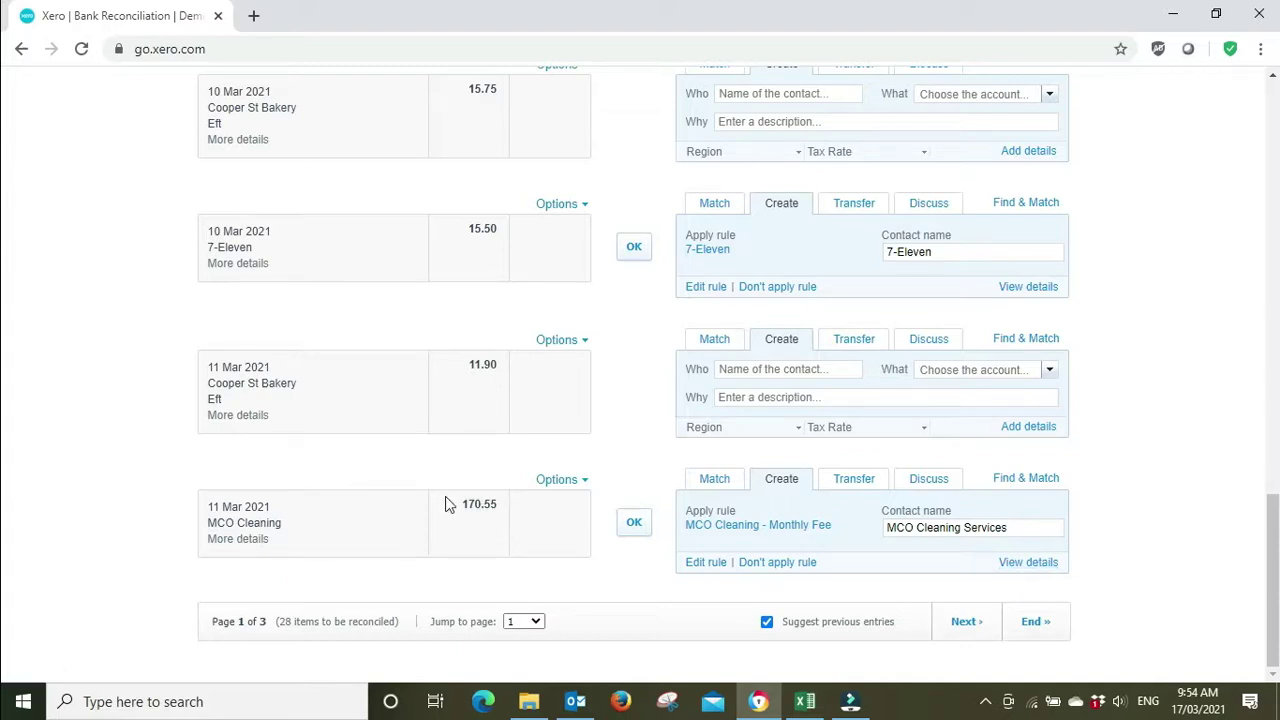
click(1040, 565)
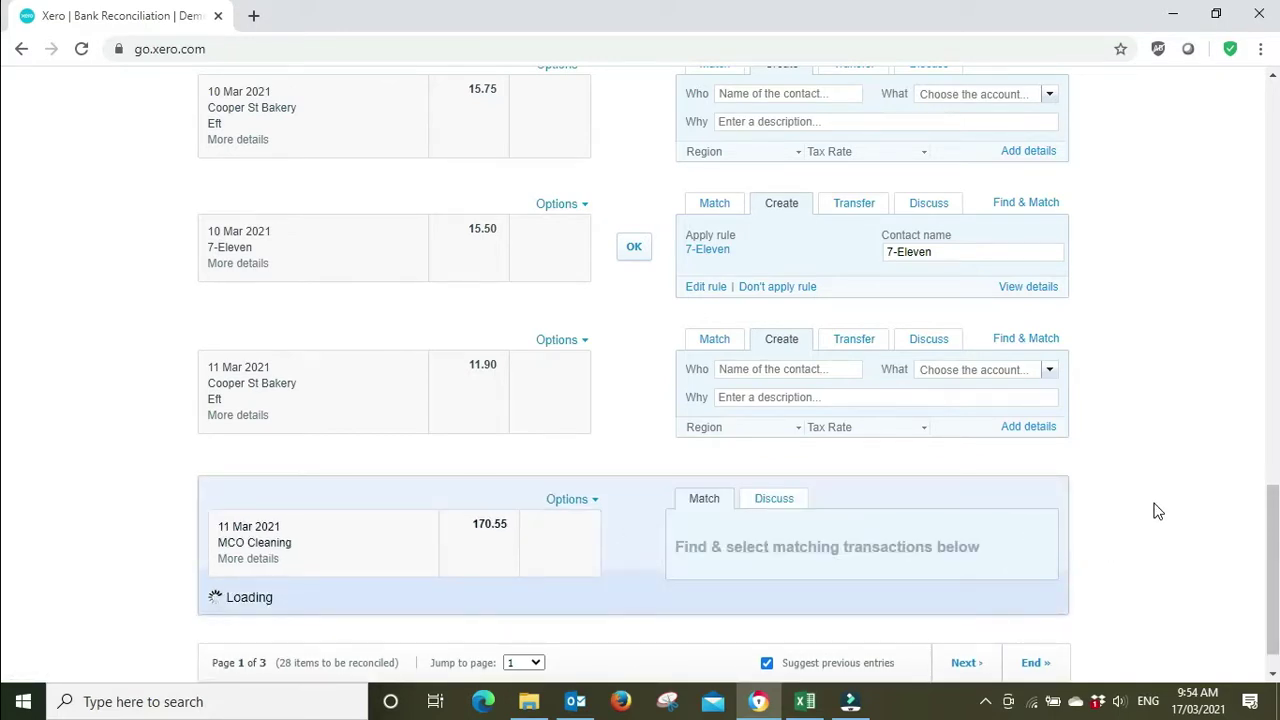
scroll(1156, 511, down, 5)
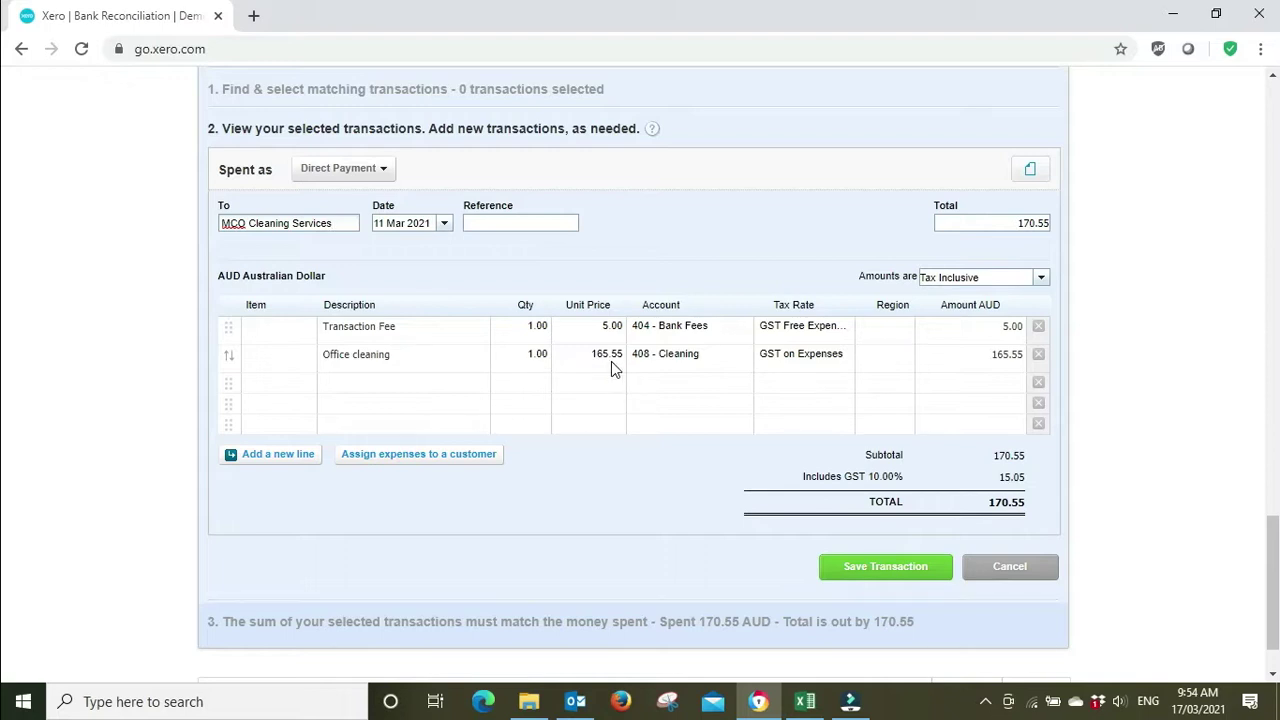
click(890, 572)
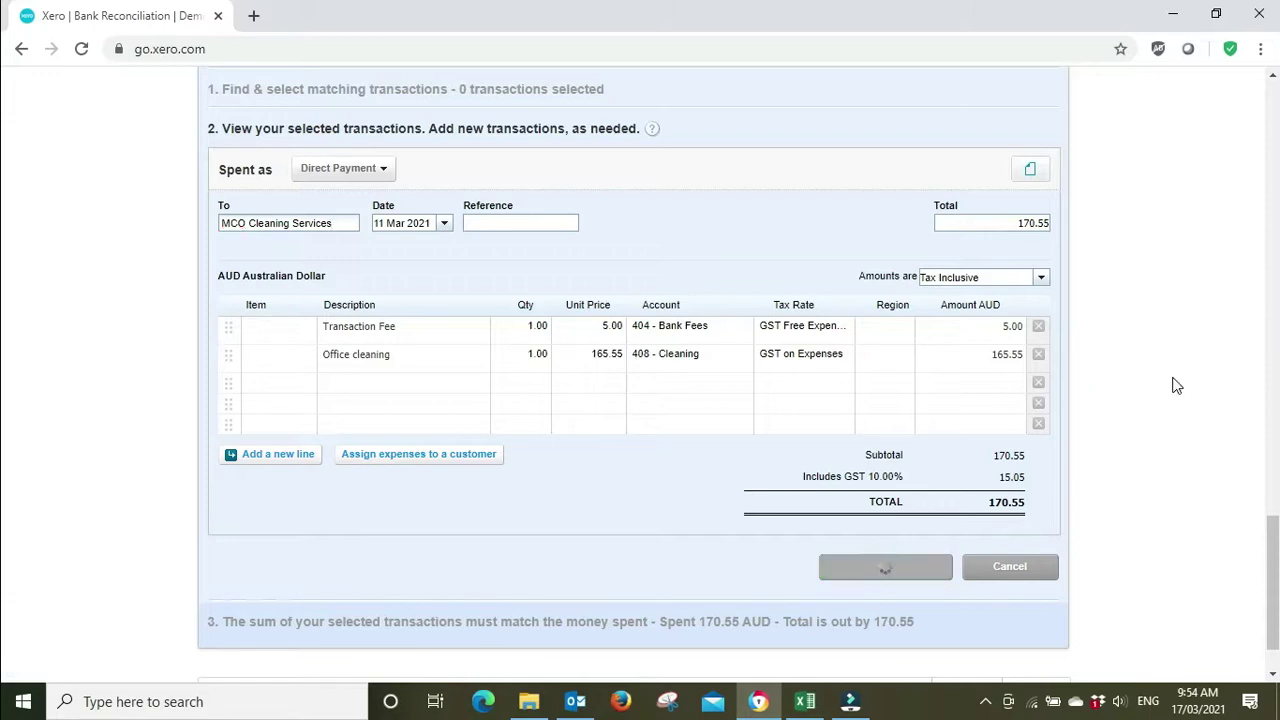
scroll(1174, 384, down, 2)
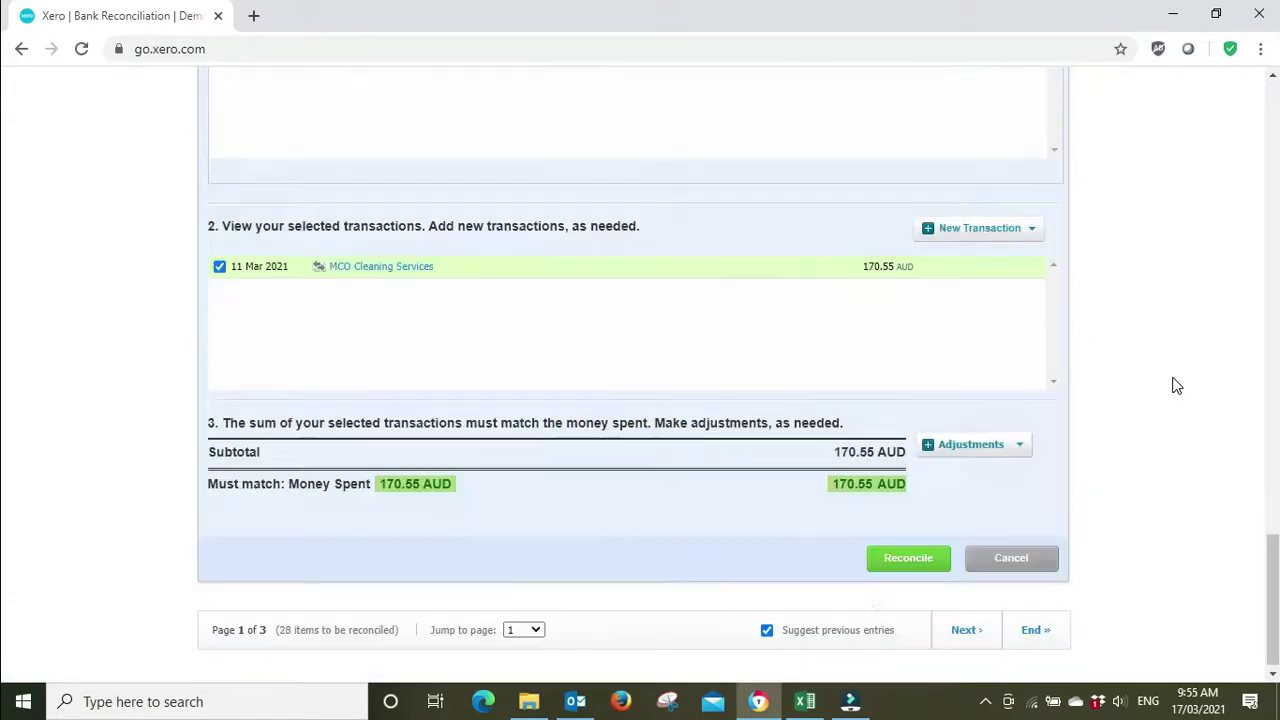
click(897, 558)
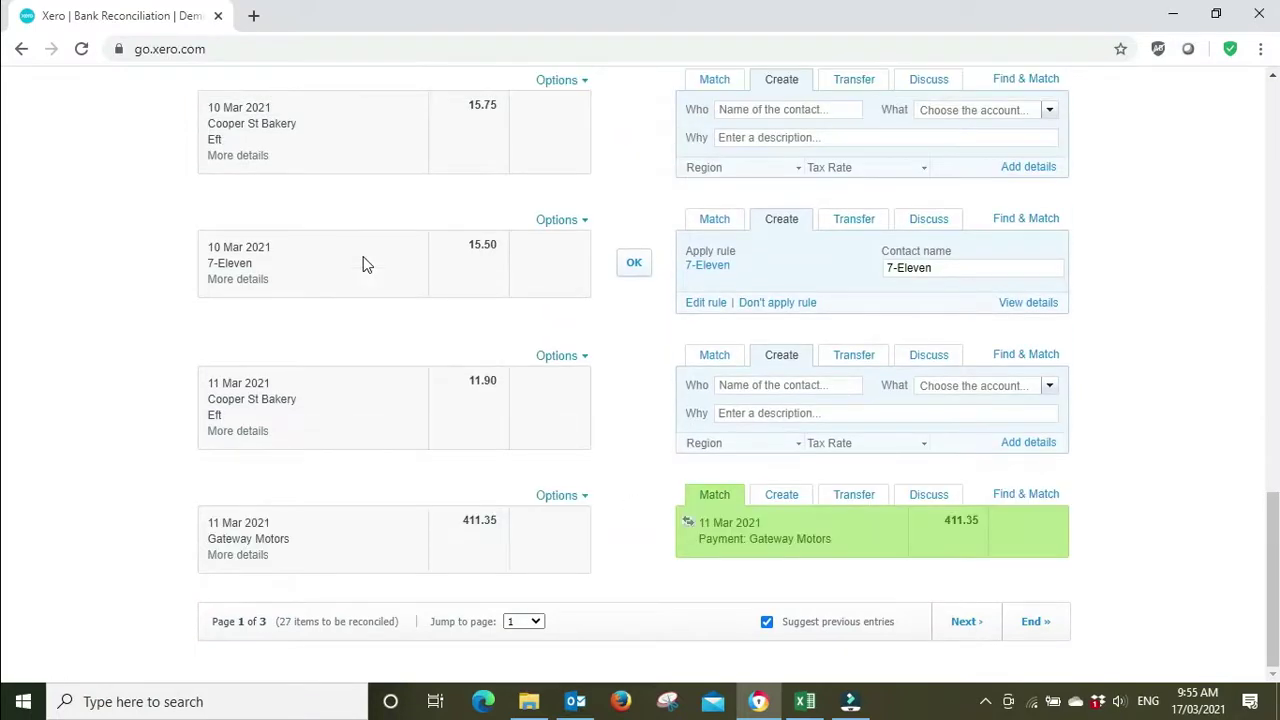
Start a new bank rule from the 11 Mar 2021 Cooper St Bakery statement line.
scroll(722, 348, up, 3)
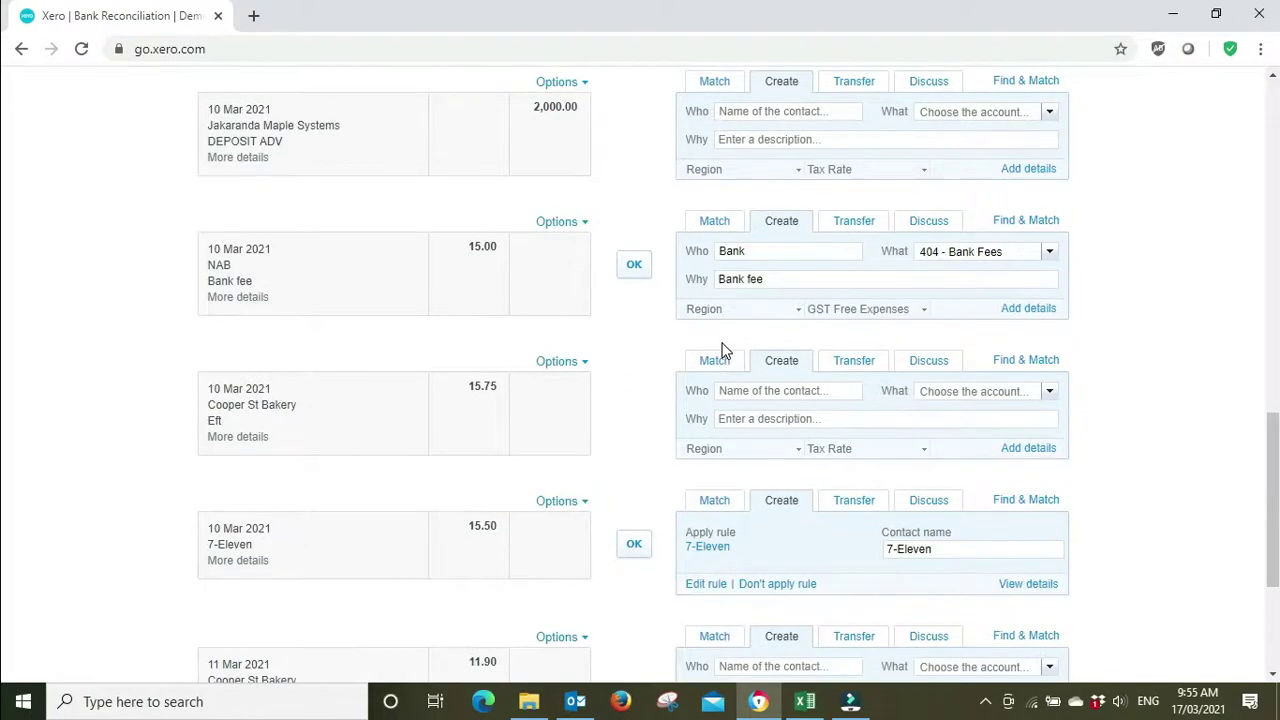
scroll(722, 350, down, 3)
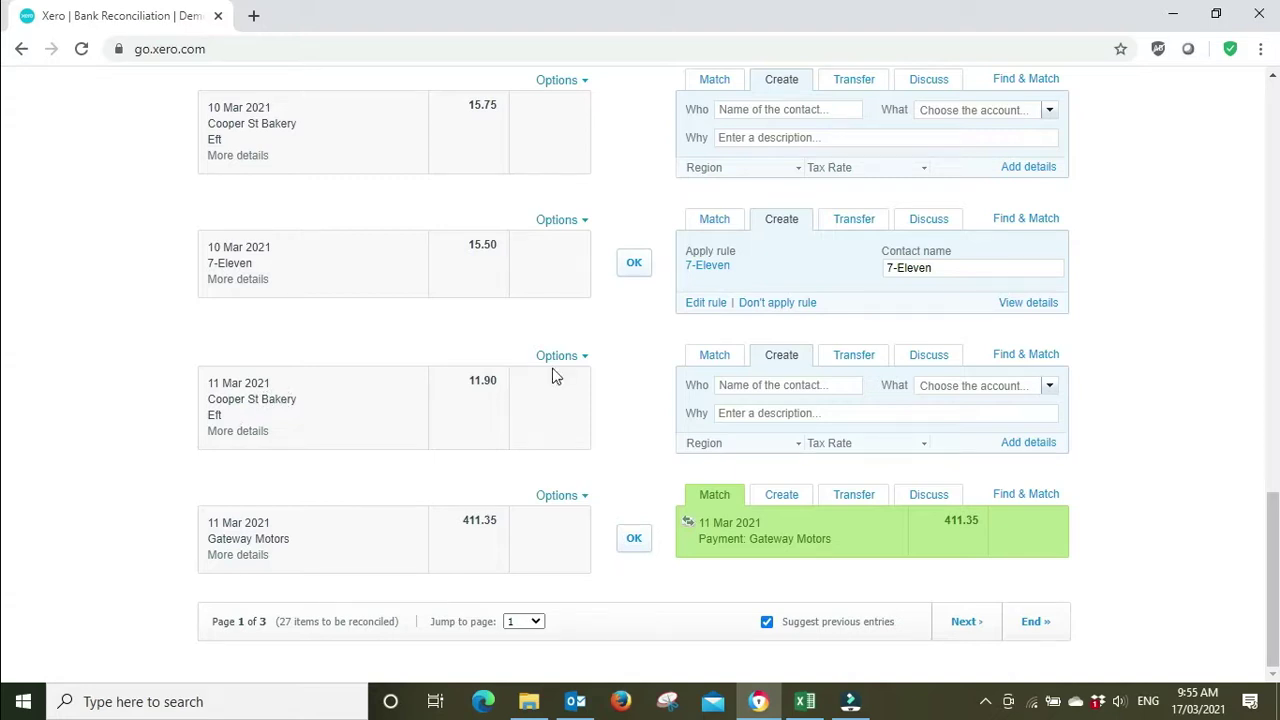
click(584, 358)
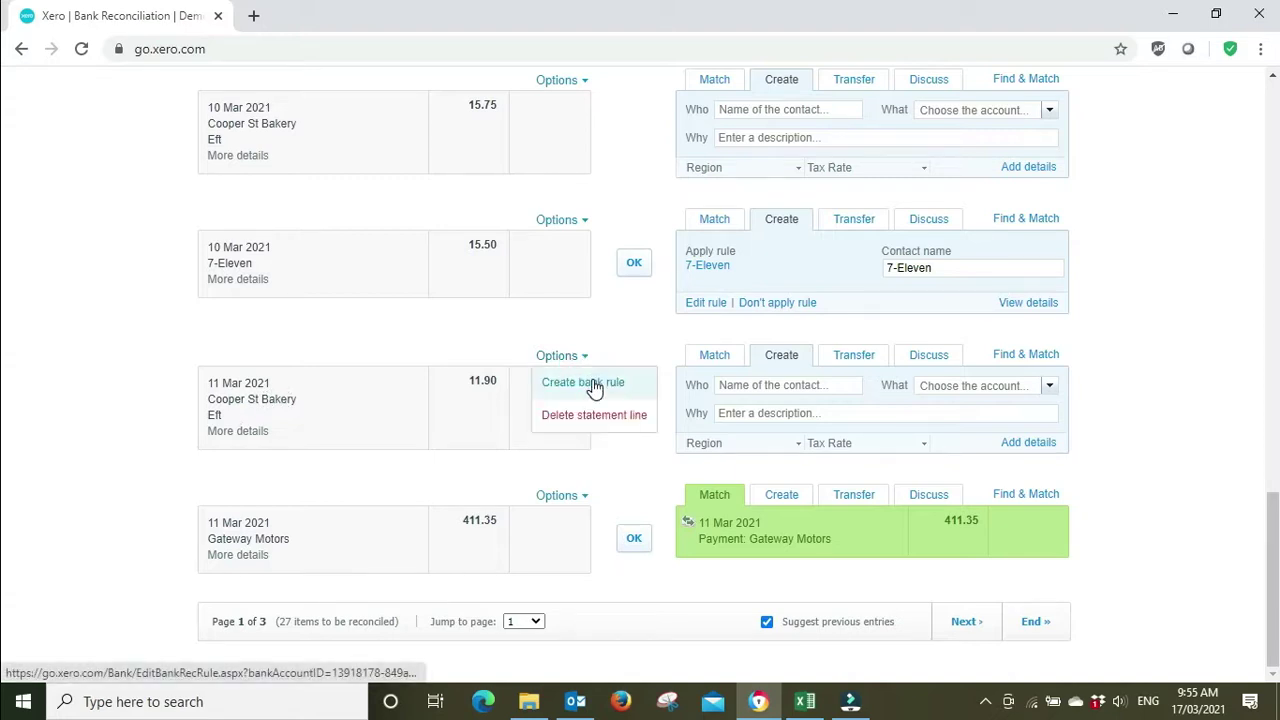
click(591, 382)
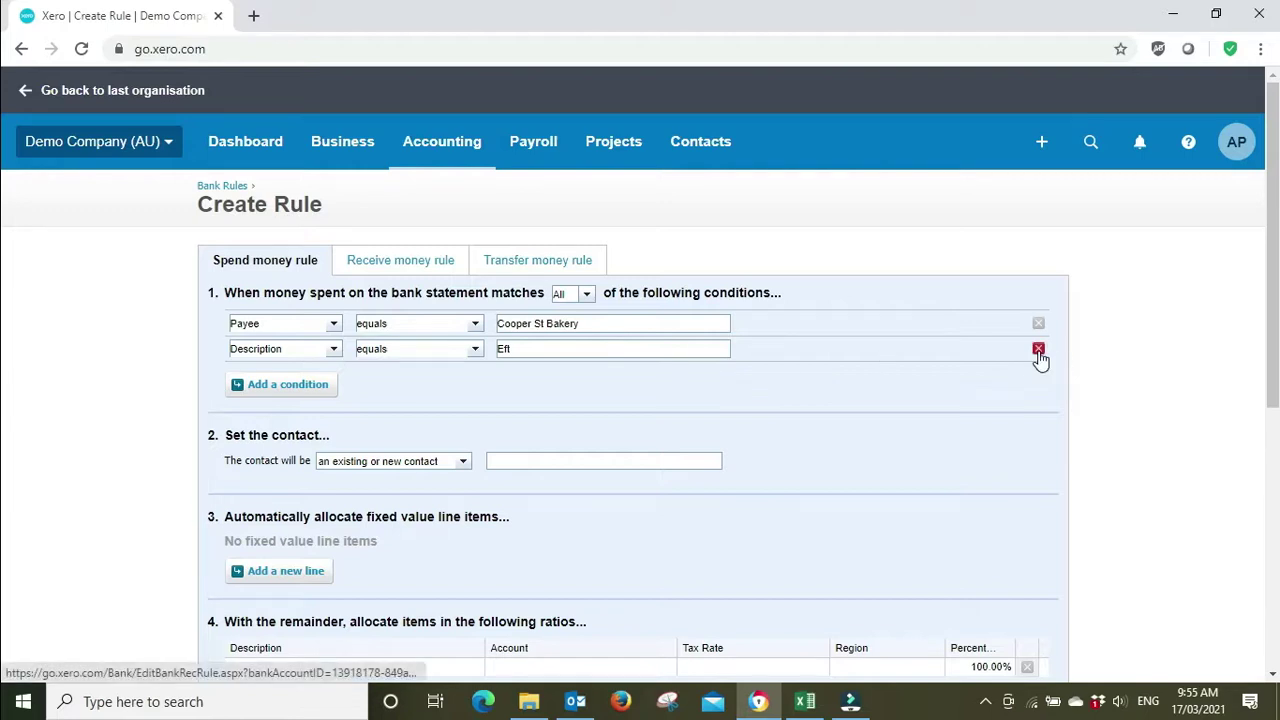
Make the Cooper St Bakery condition match on Reference and remove the Description condition.
click(338, 325)
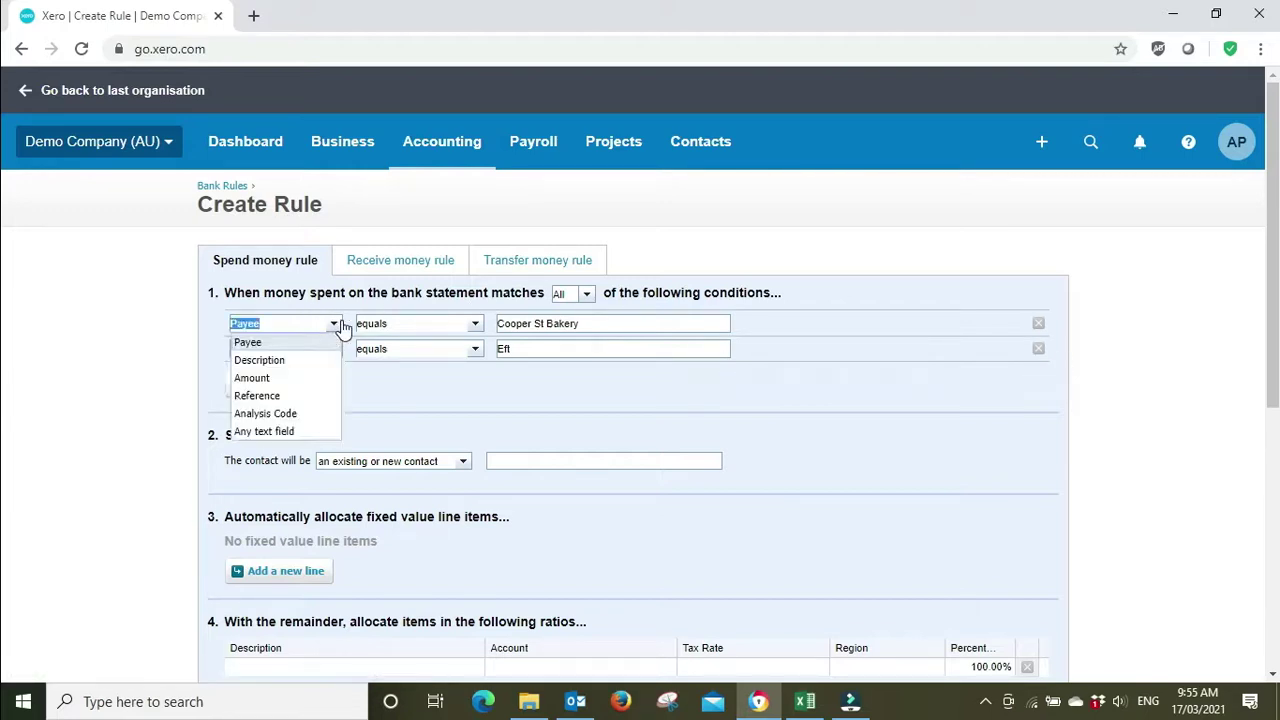
click(286, 398)
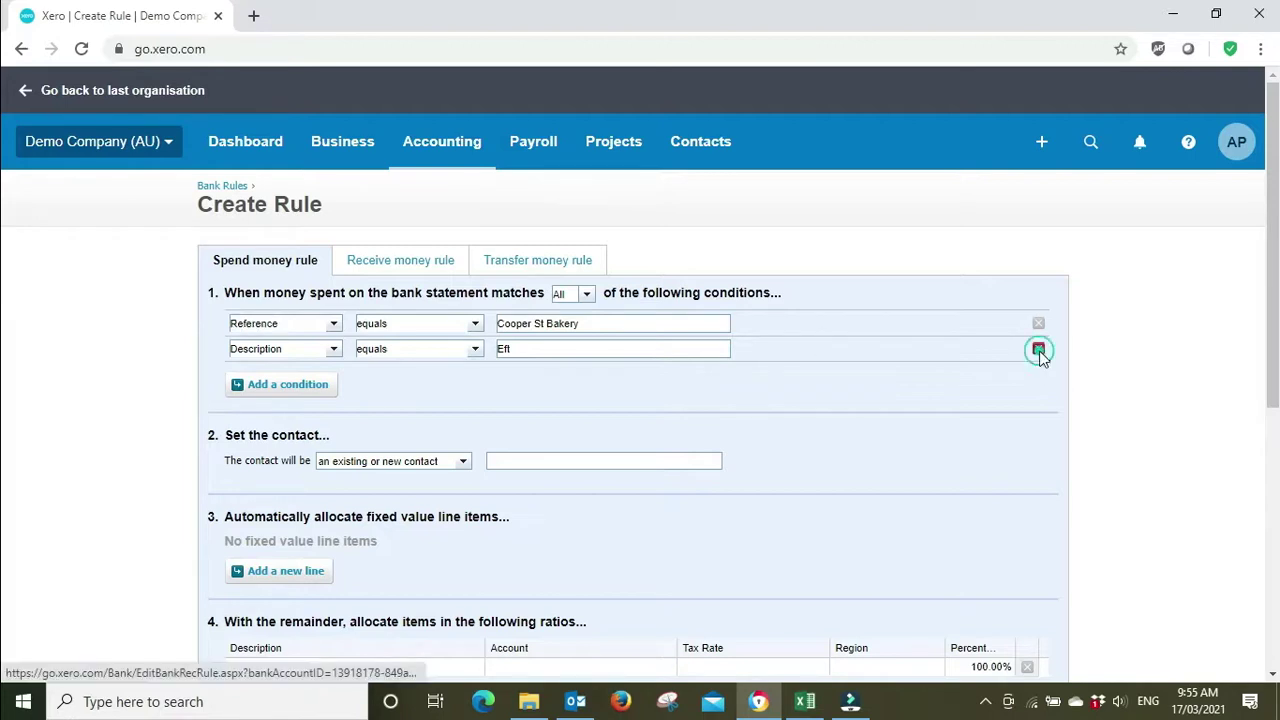
click(1038, 349)
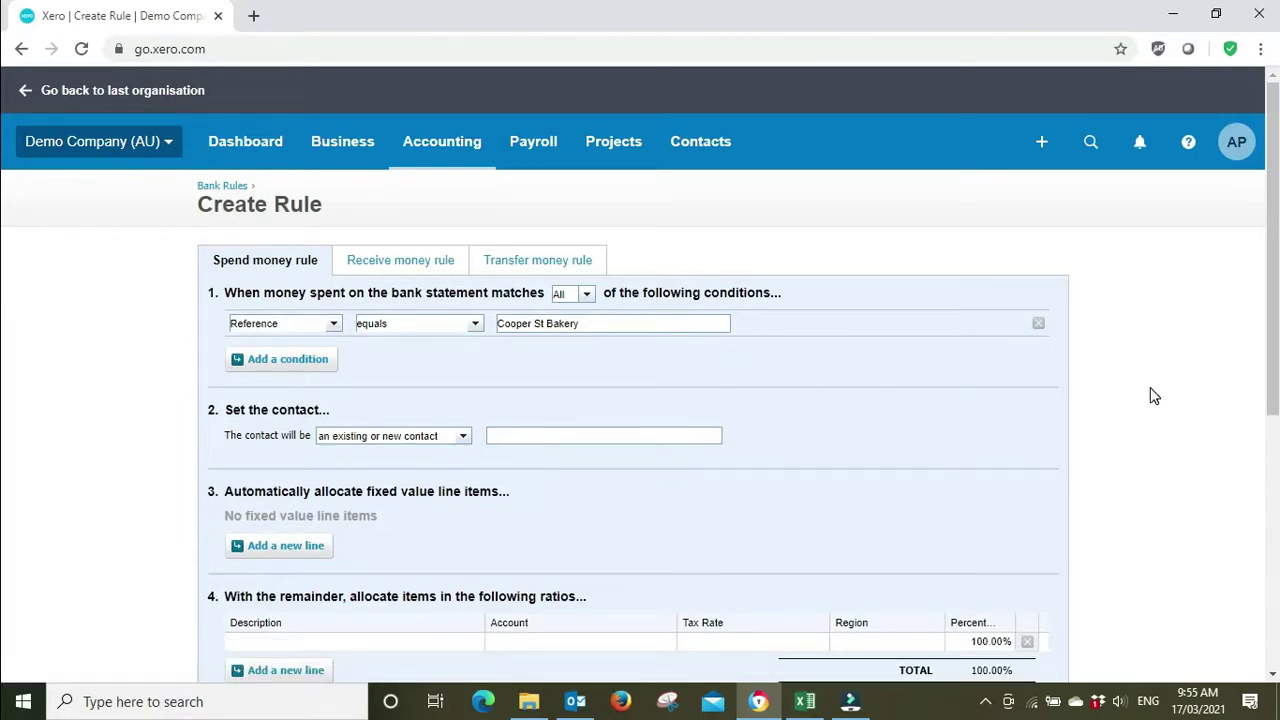
Set the rule's contact to Cooper St Bakery and describe the remainder allocation line as Bread.
scroll(1120, 393, down, 2)
click(551, 242)
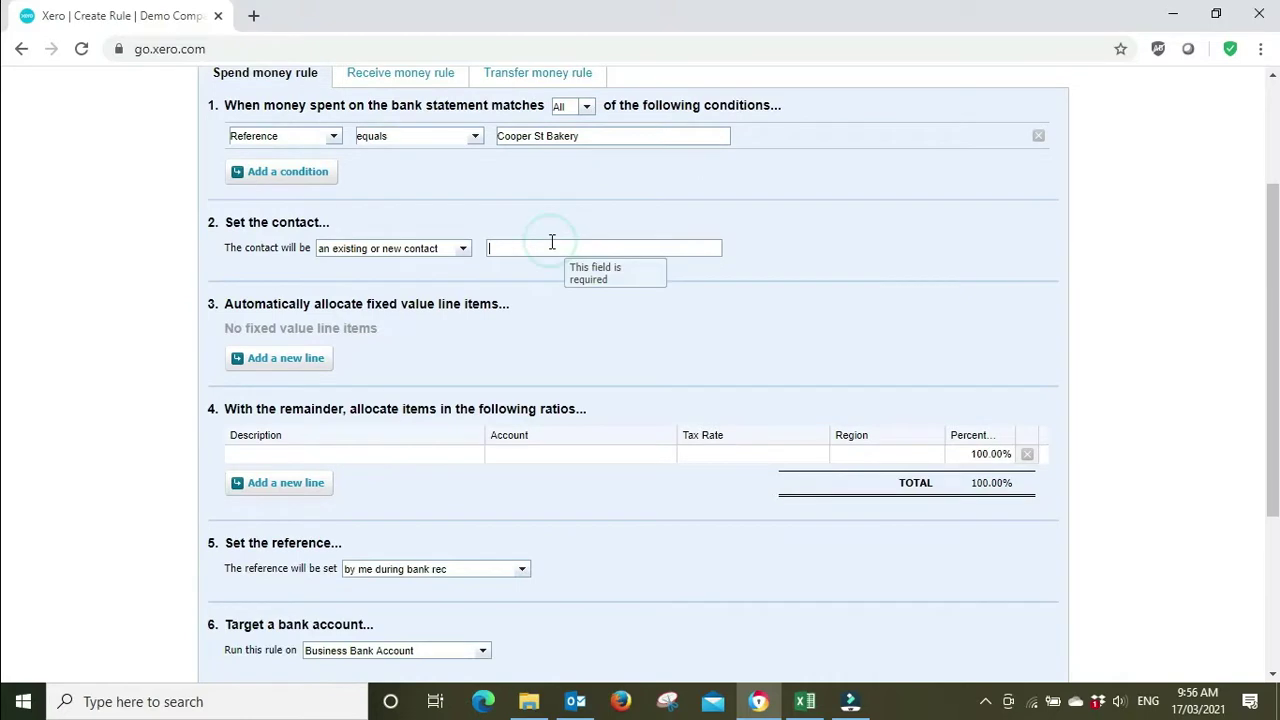
text(C)
text(oop)
key(BackSpace)
text(oper St Bakery)
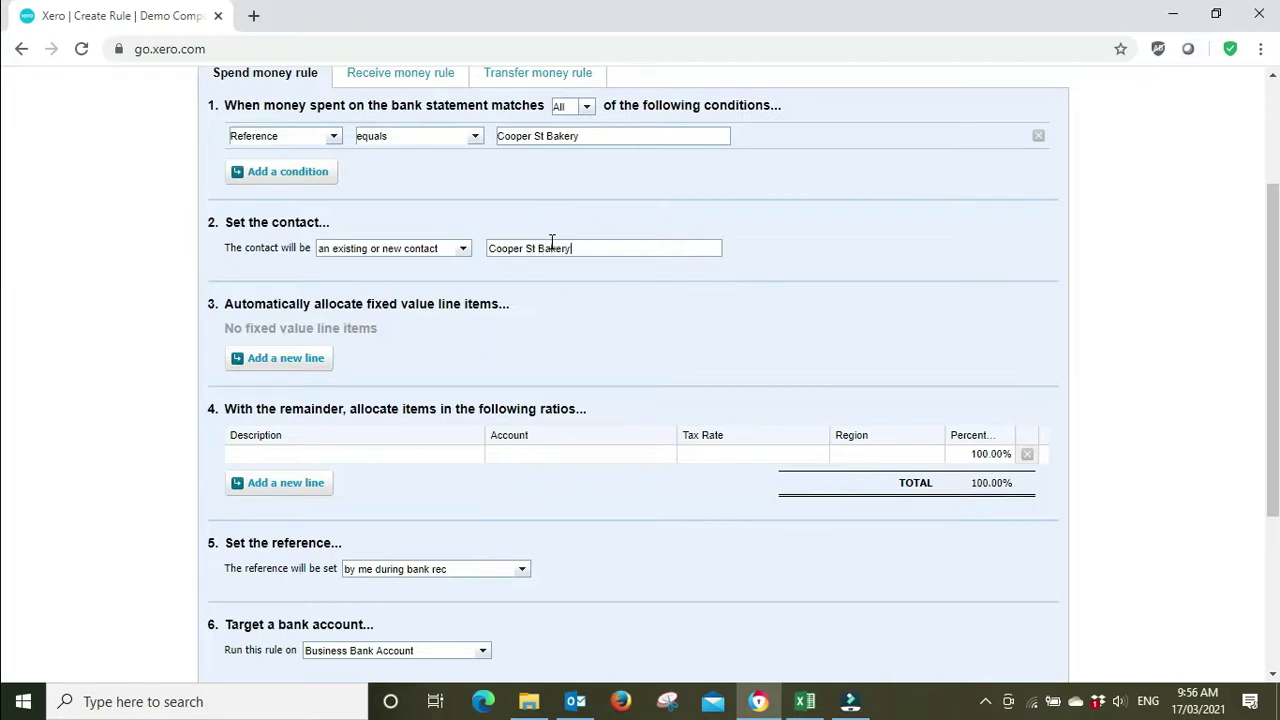
click(900, 243)
click(268, 458)
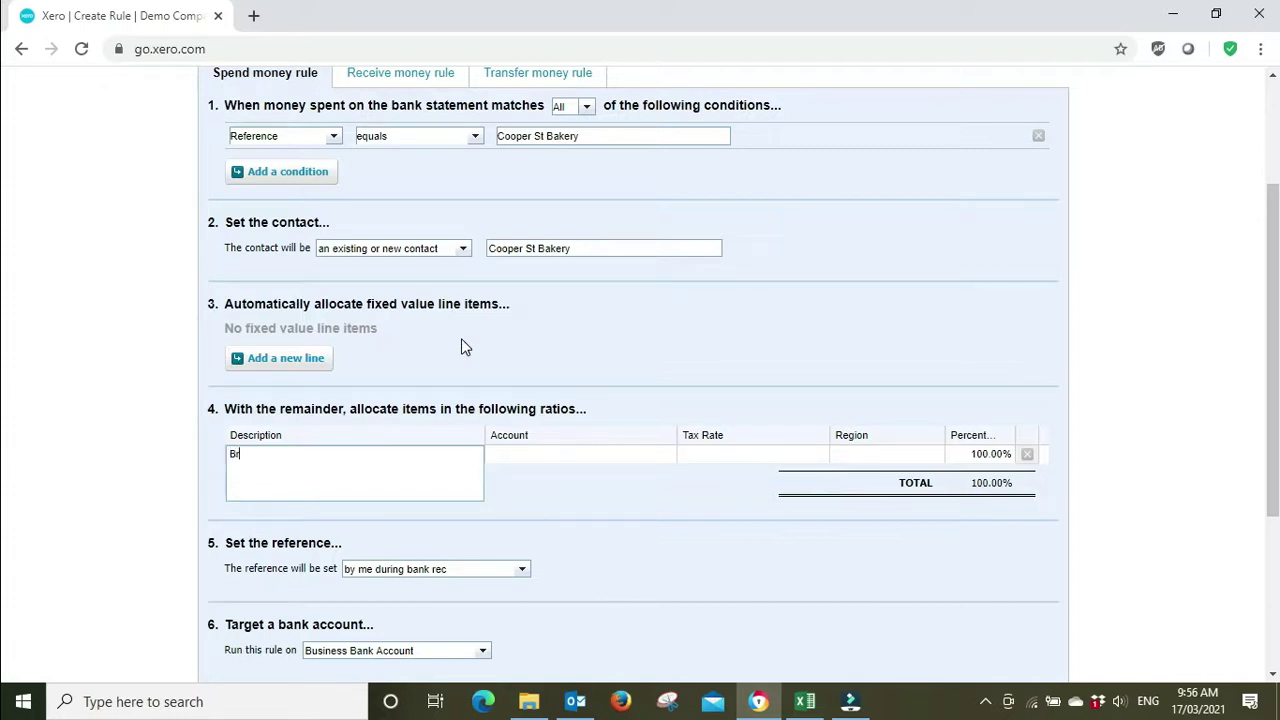
key(Tab)
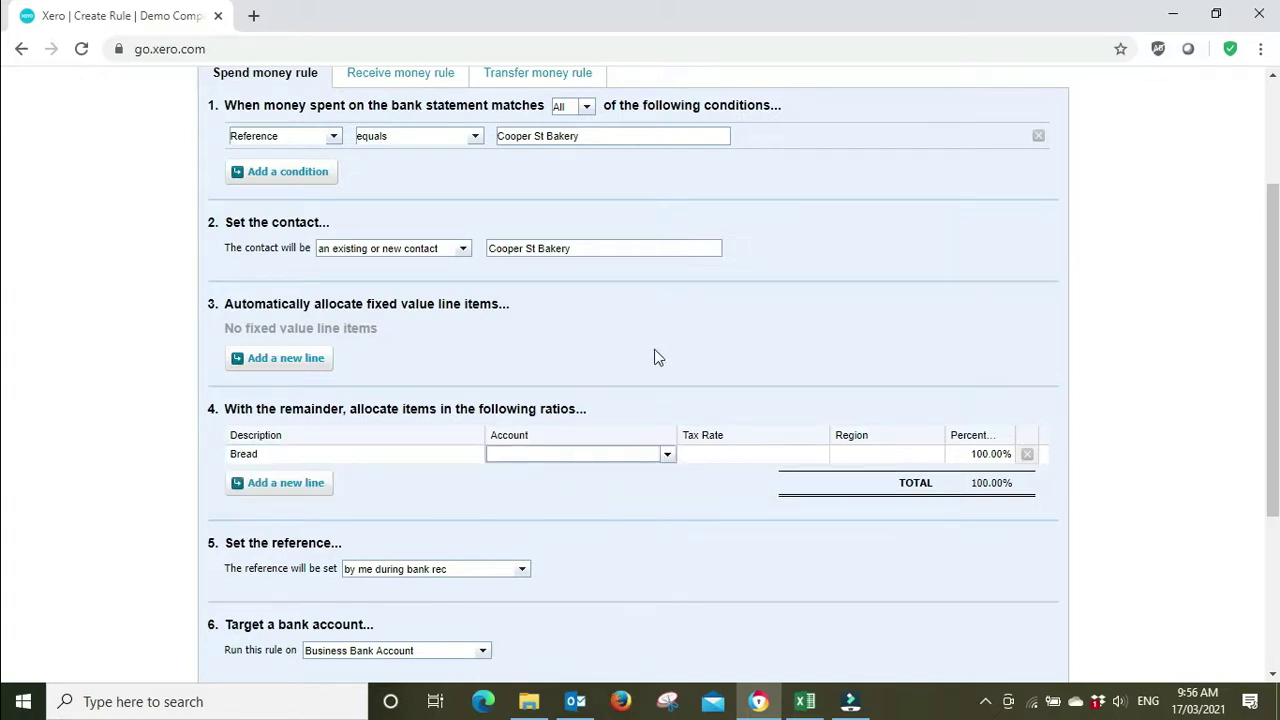
Search the accounts for the Bread line using the terms ame, staff and cater.
text(ame)
key(BackSpace)
key(BackSpace)
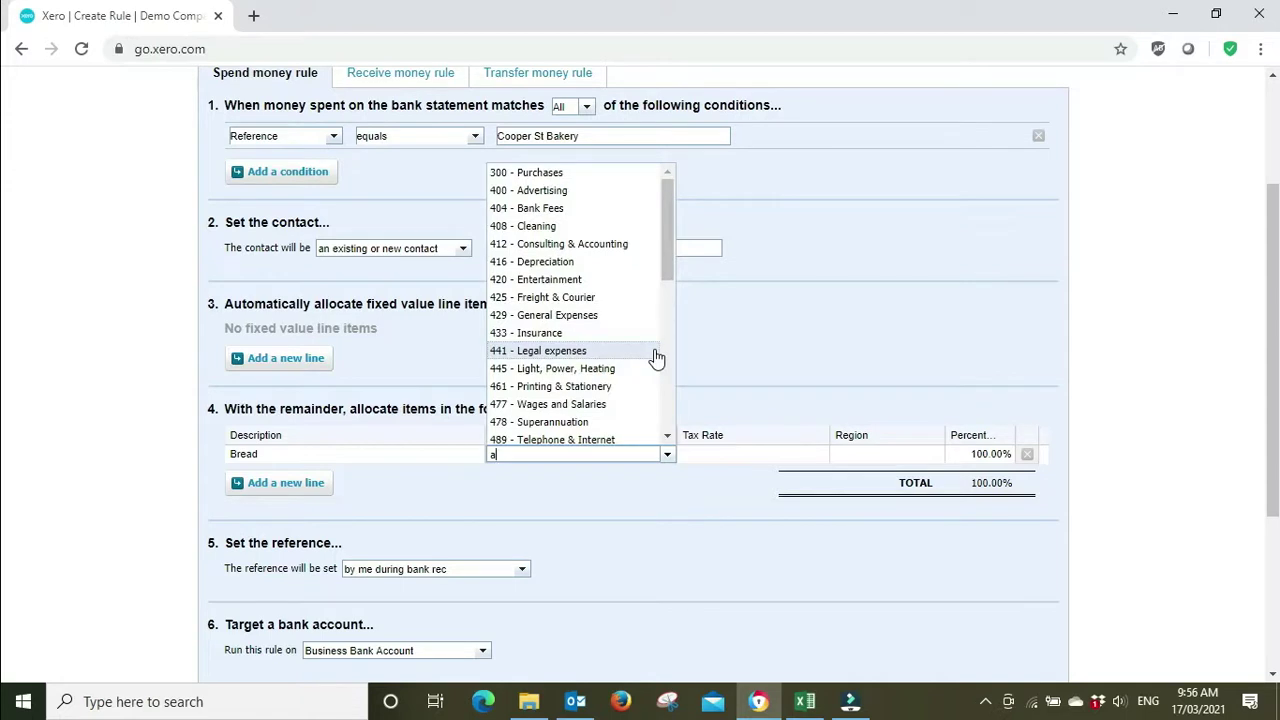
key(BackSpace)
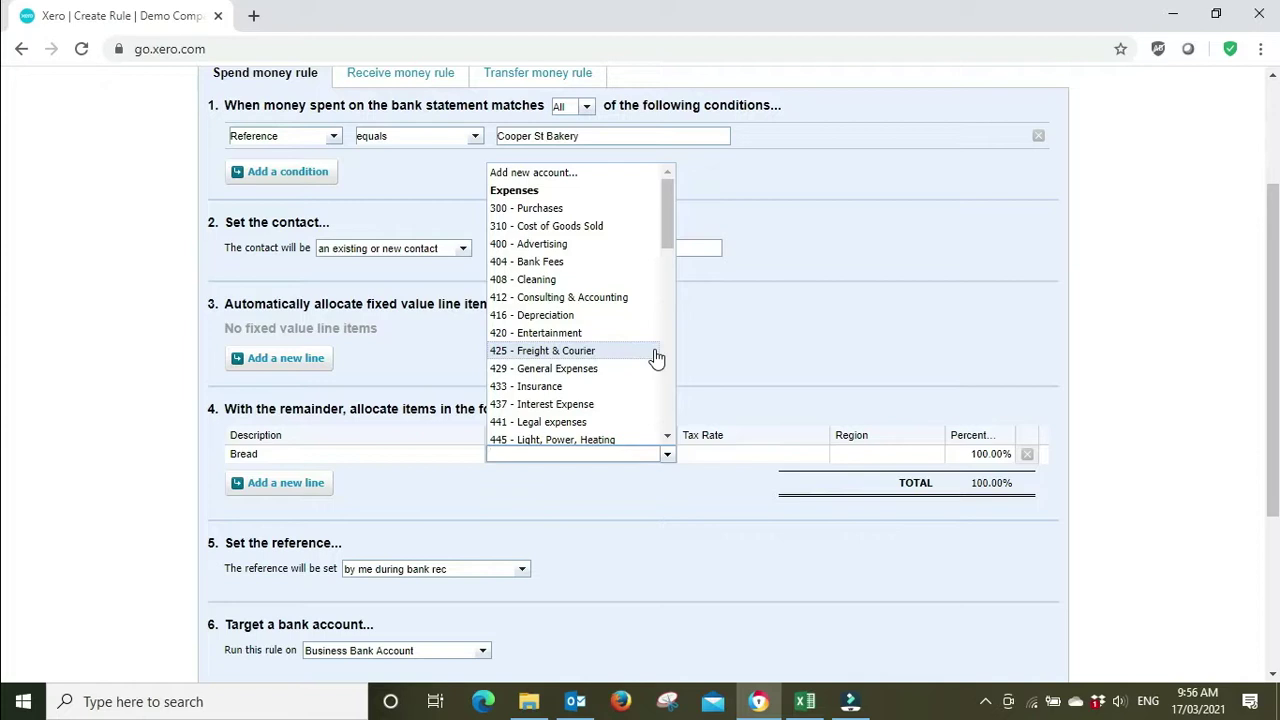
text(staff)
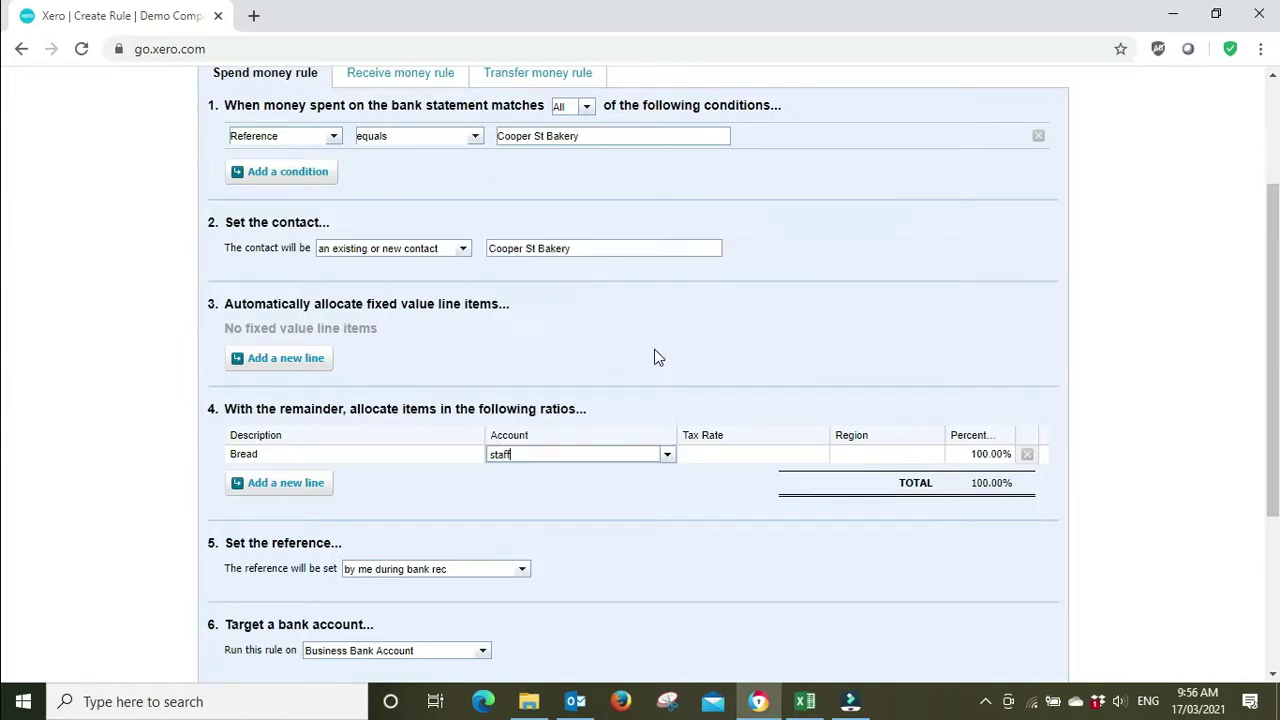
key(BackSpace)
key(BackSpace)
key(BackSpace)
key(BackSpace)
key(BackSpace)
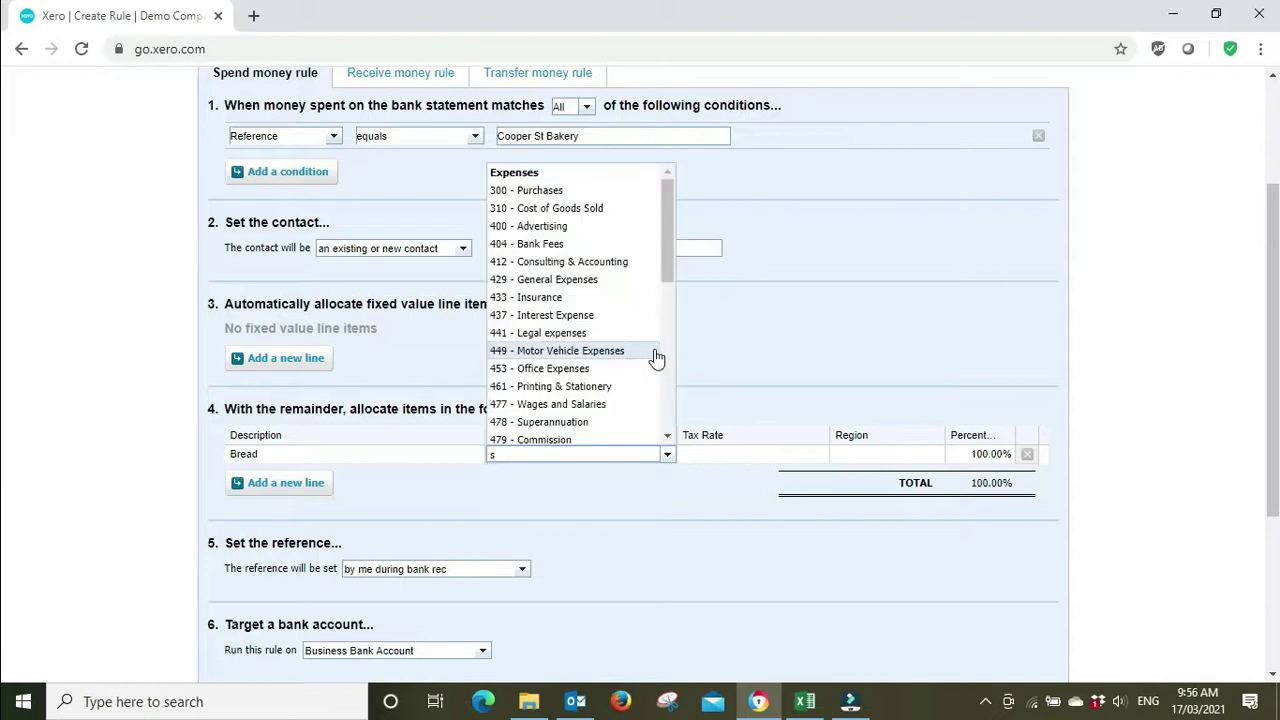
text(cater)
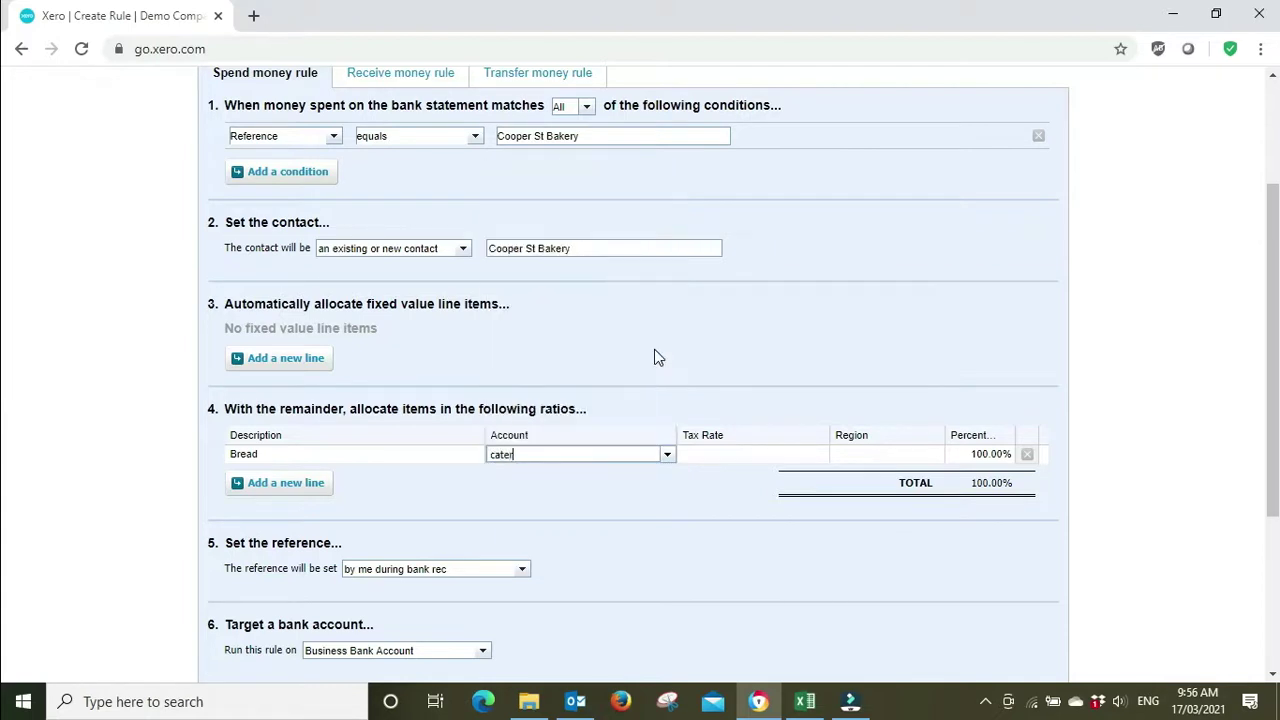
click(728, 352)
Duplicate the rule's browser tab and open the chart of accounts in the copy.
scroll(1218, 341, up, 2)
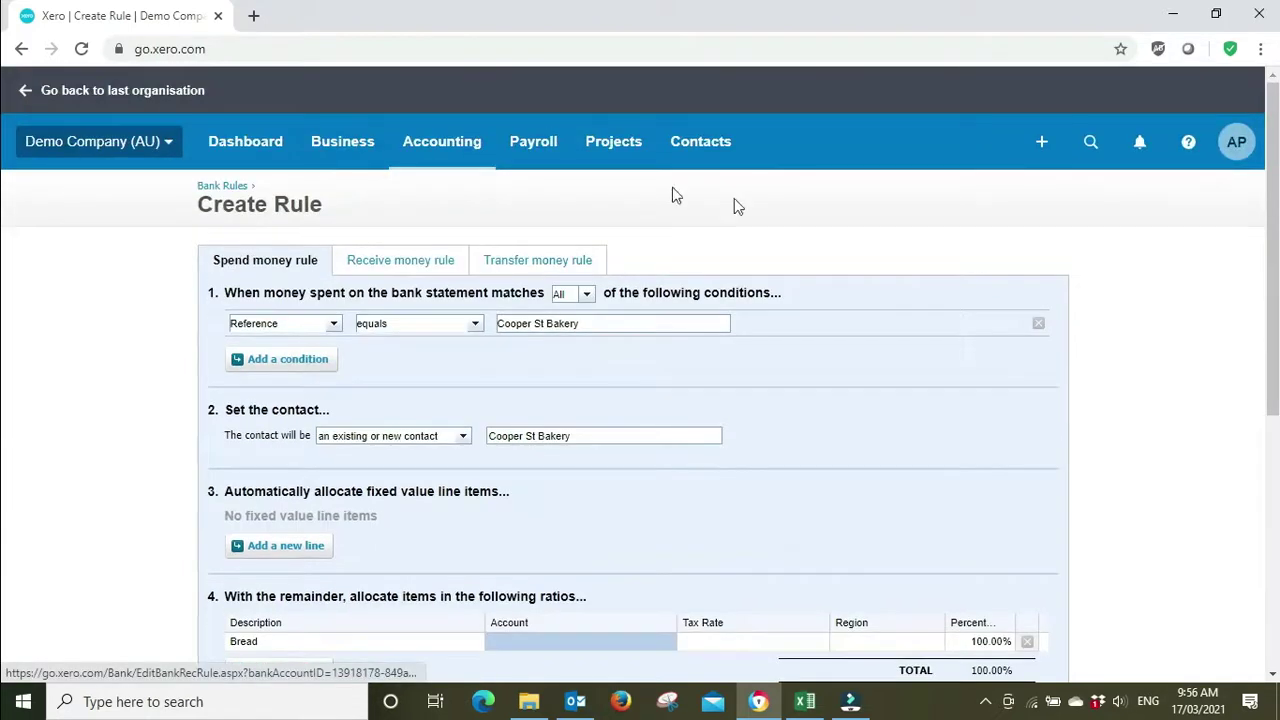
right_click(143, 16)
click(186, 126)
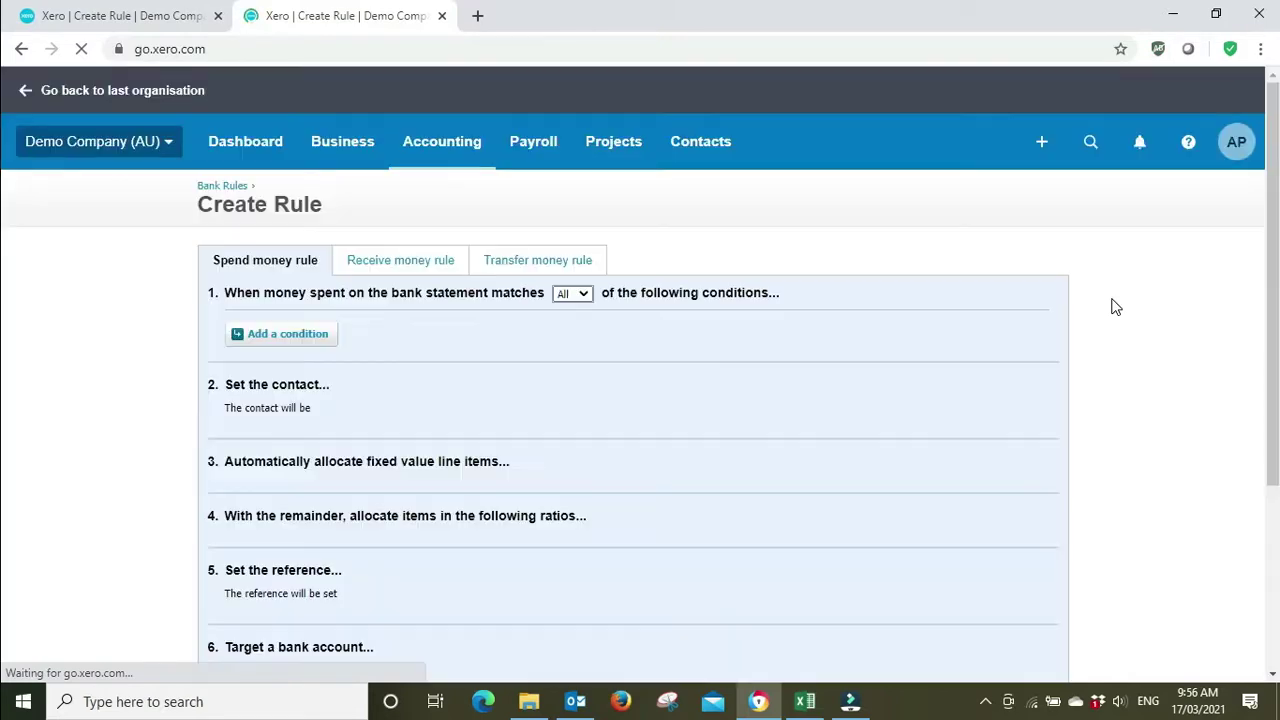
click(457, 151)
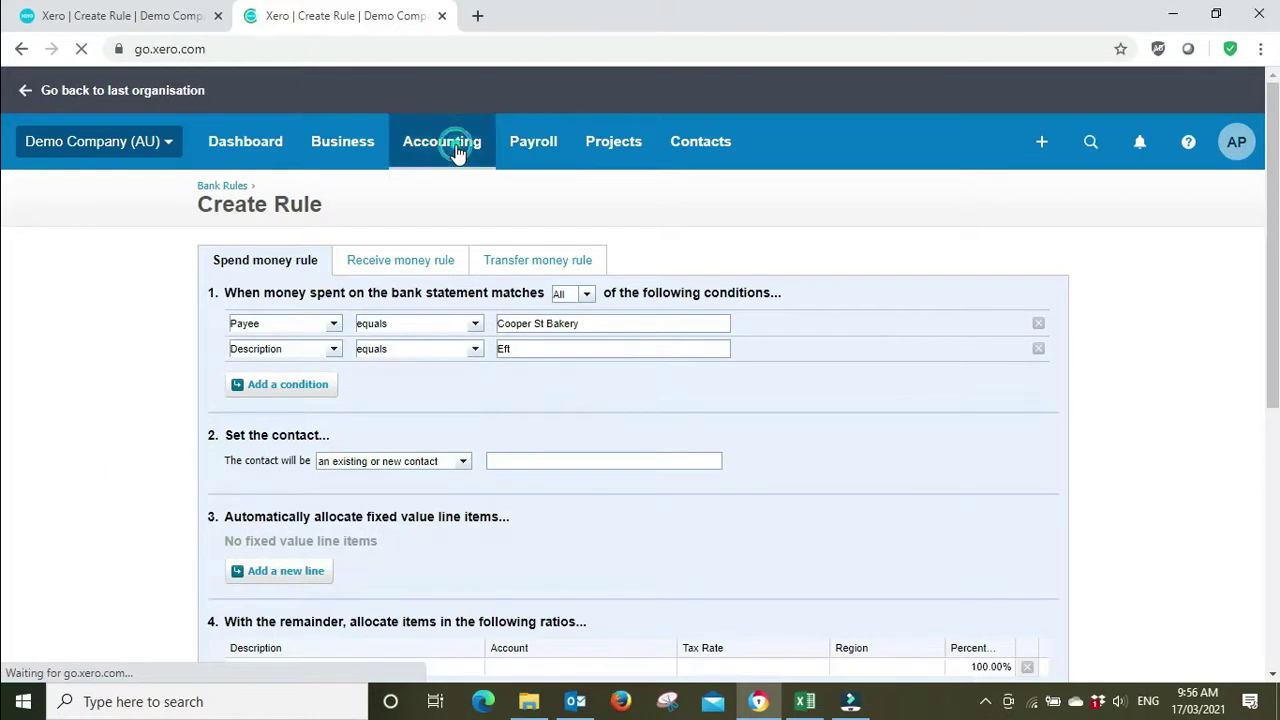
scroll(511, 520, down, 2)
click(510, 458)
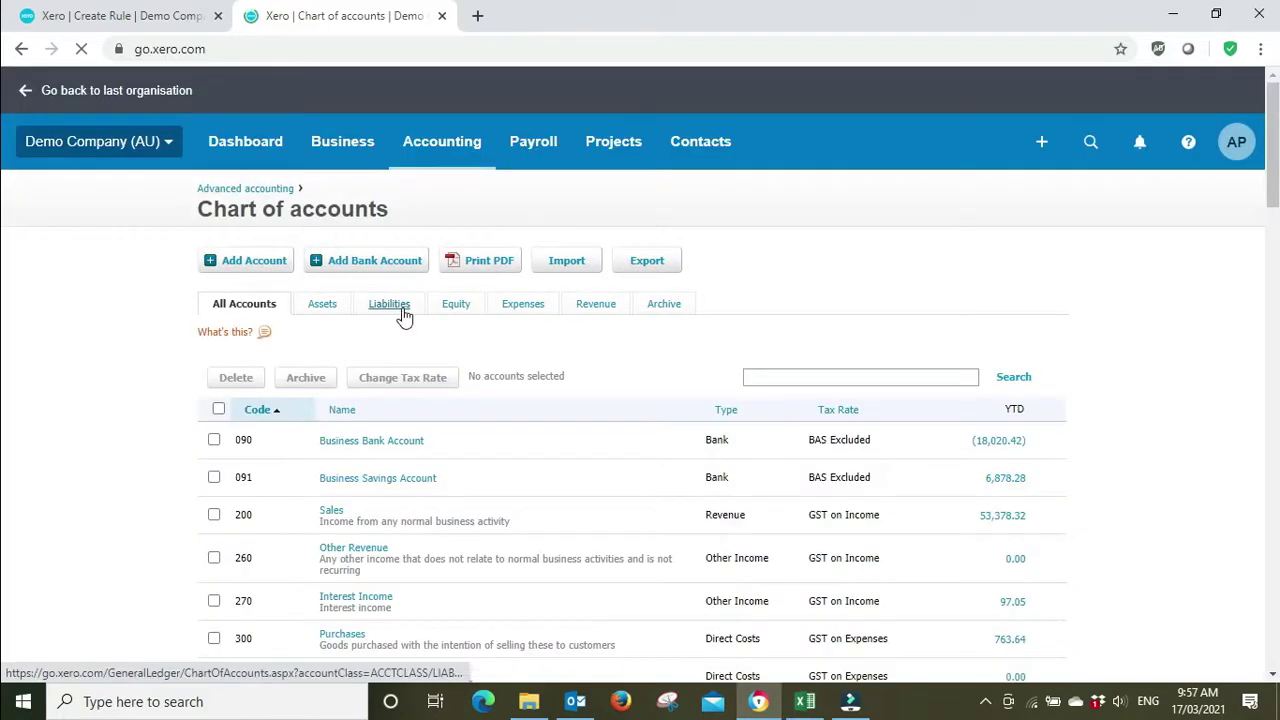
Filter the chart of accounts to expenses and look through them for an account suited to bakery purchases.
scroll(528, 423, down, 2)
click(523, 299)
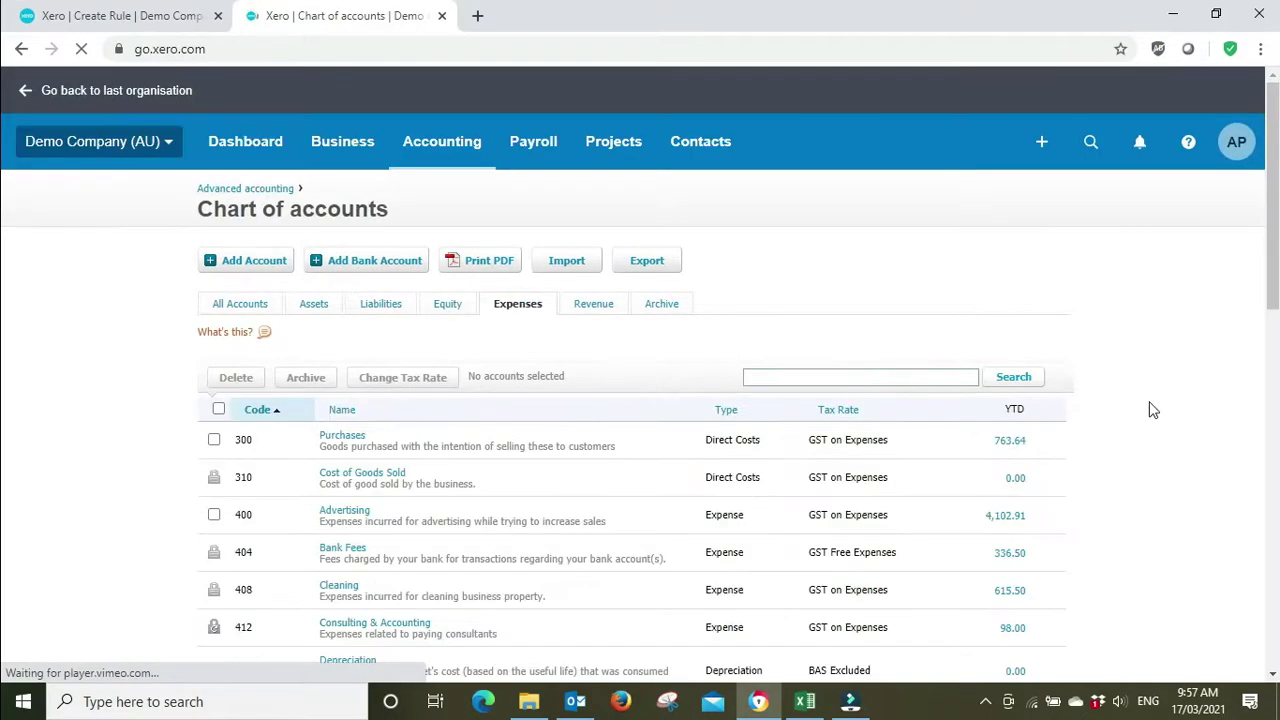
scroll(1152, 410, down, 4)
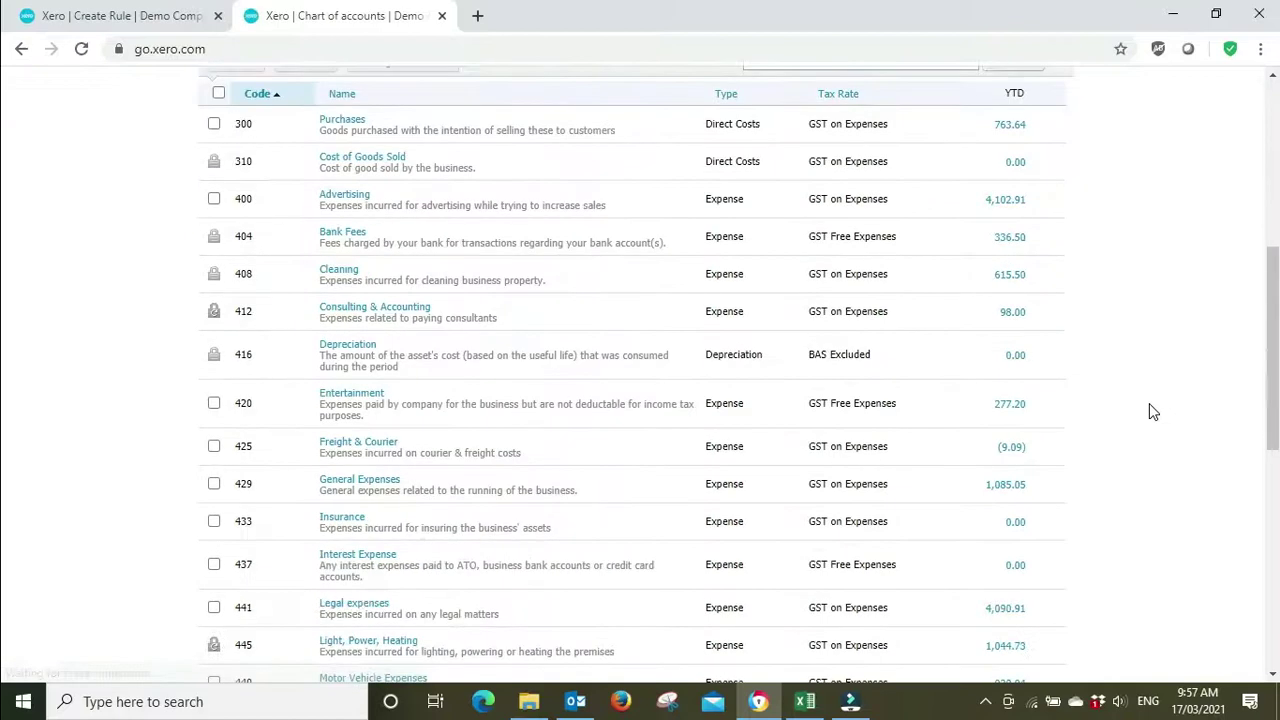
scroll(1149, 411, down, 3)
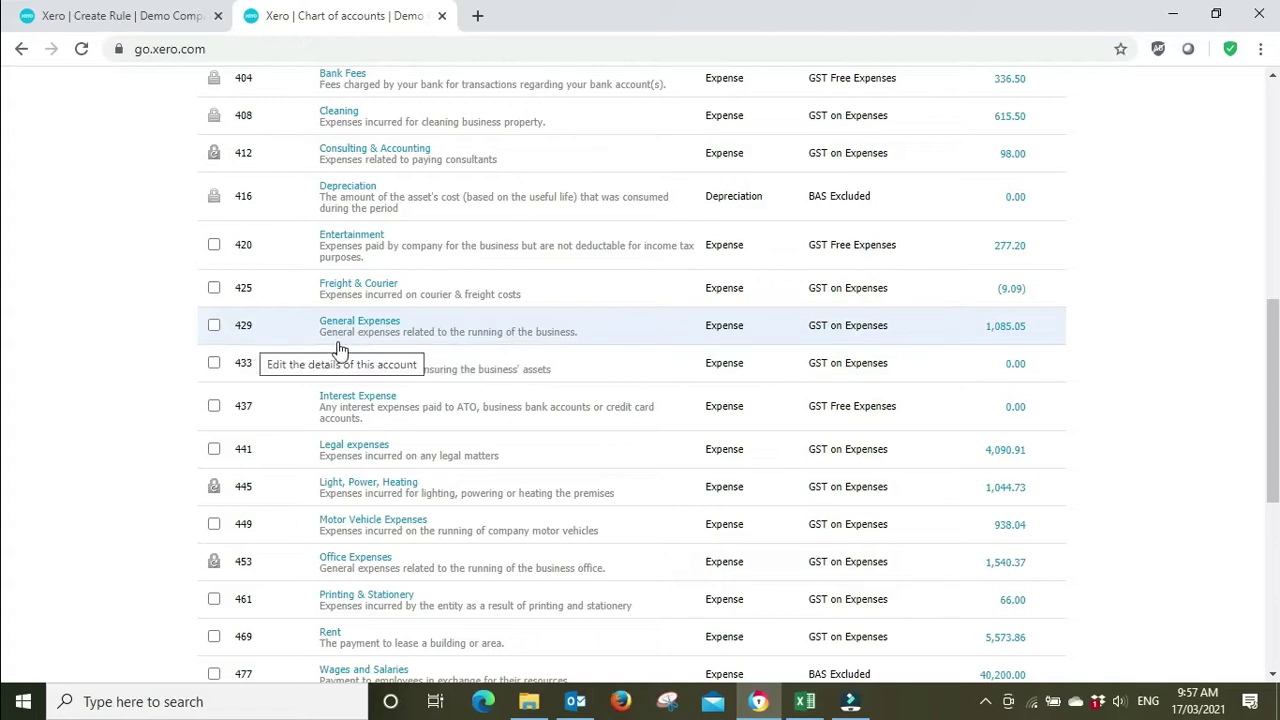
scroll(386, 346, up, 9)
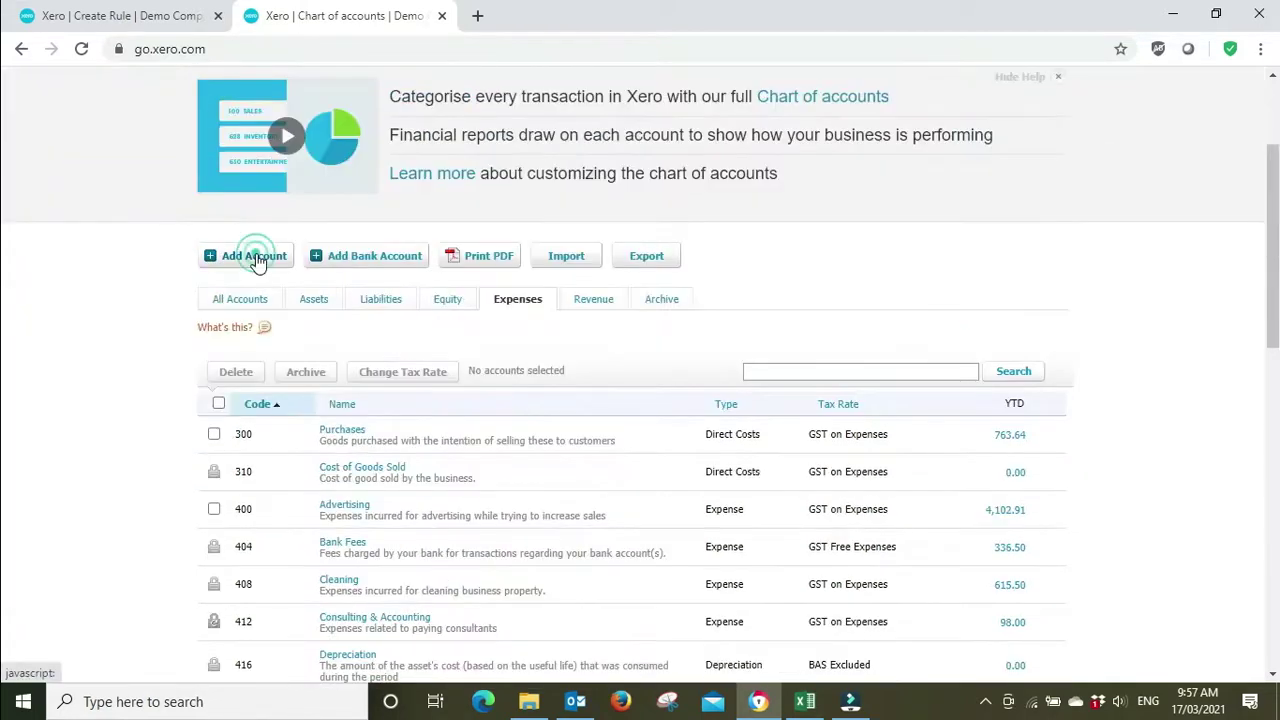
Start a new account in the chart of accounts with the type Expense and the code 430.
click(262, 258)
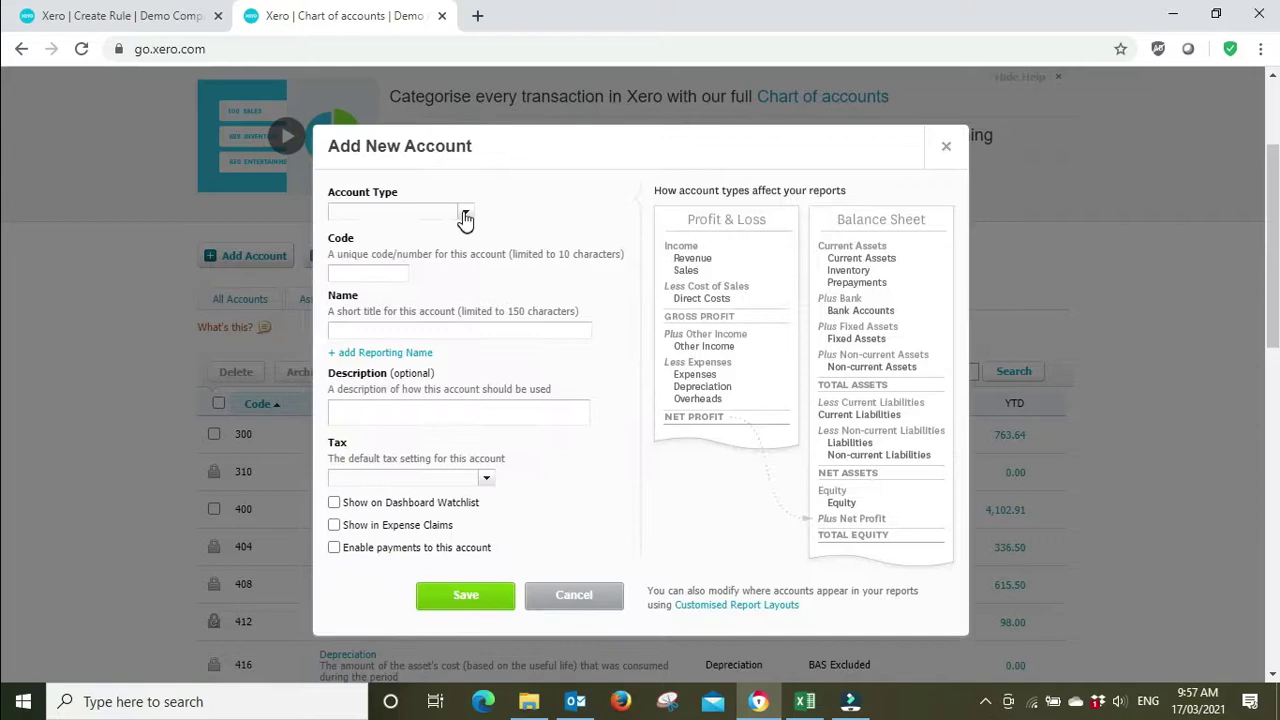
click(465, 210)
scroll(443, 286, down, 3)
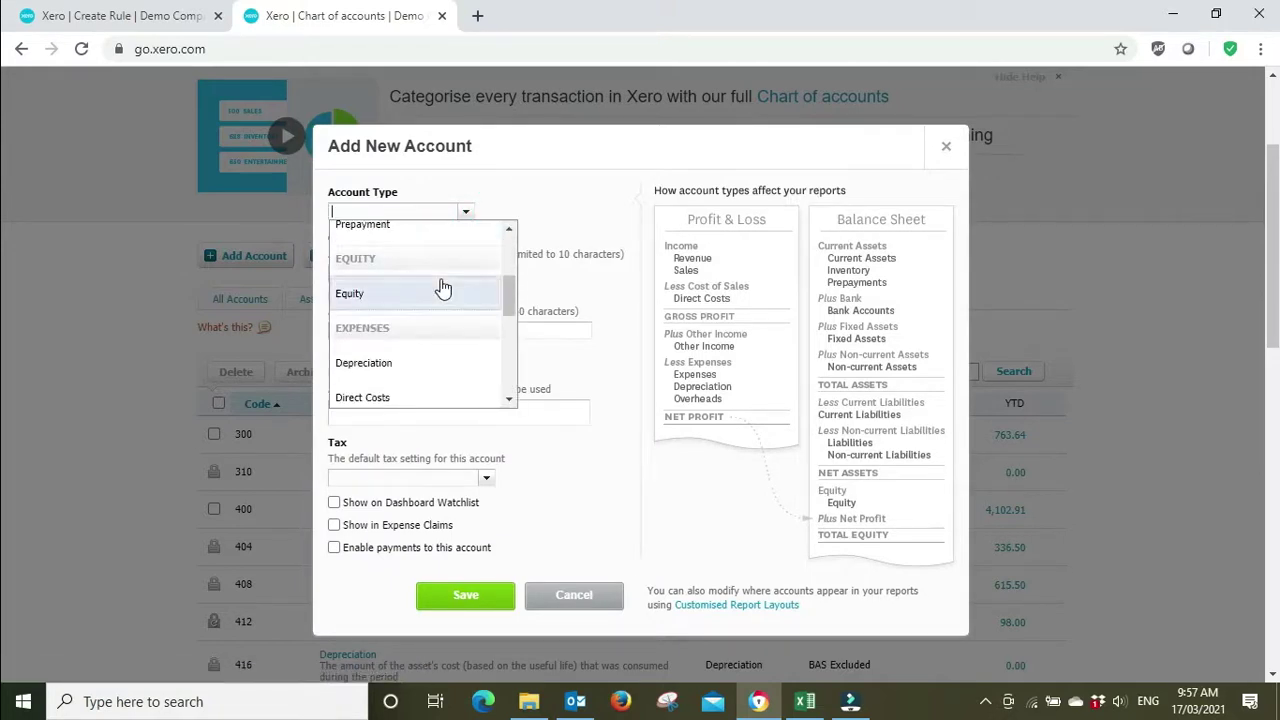
scroll(400, 315, down, 1)
click(355, 340)
click(370, 267)
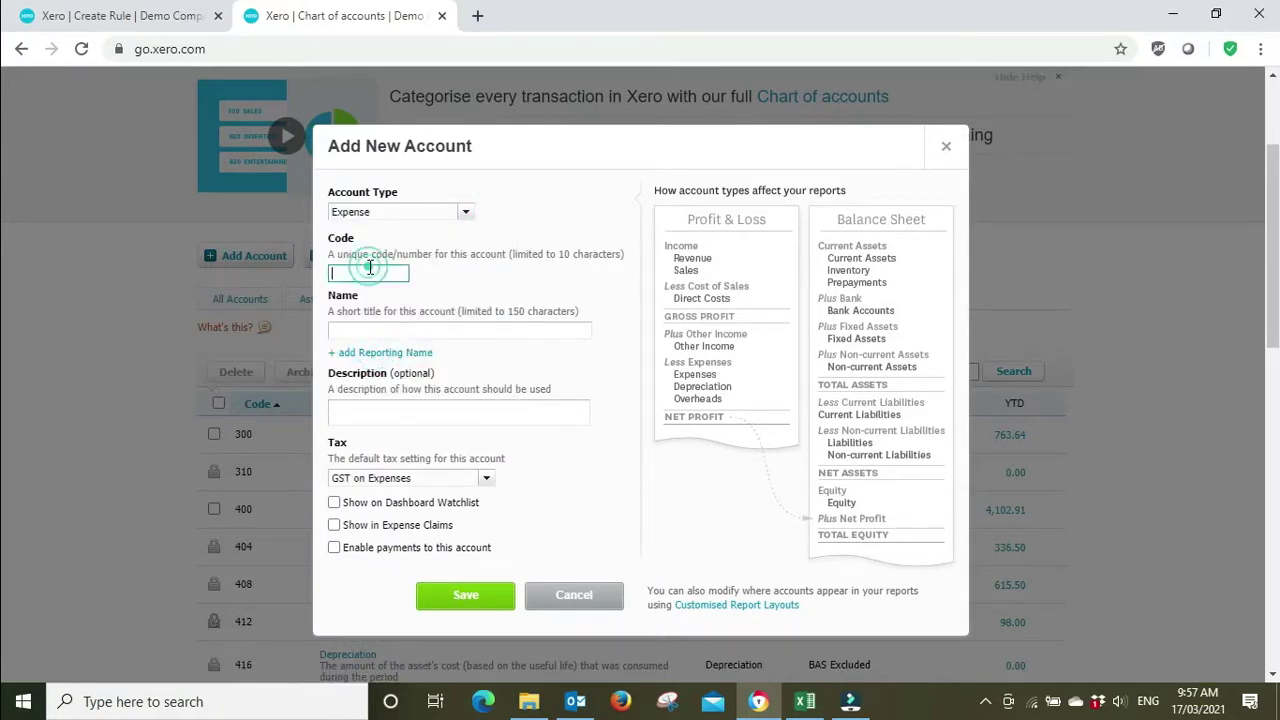
text(430)
Name the new account Staff Amenities, set its default tax to GST Free Expenses and save it.
click(387, 326)
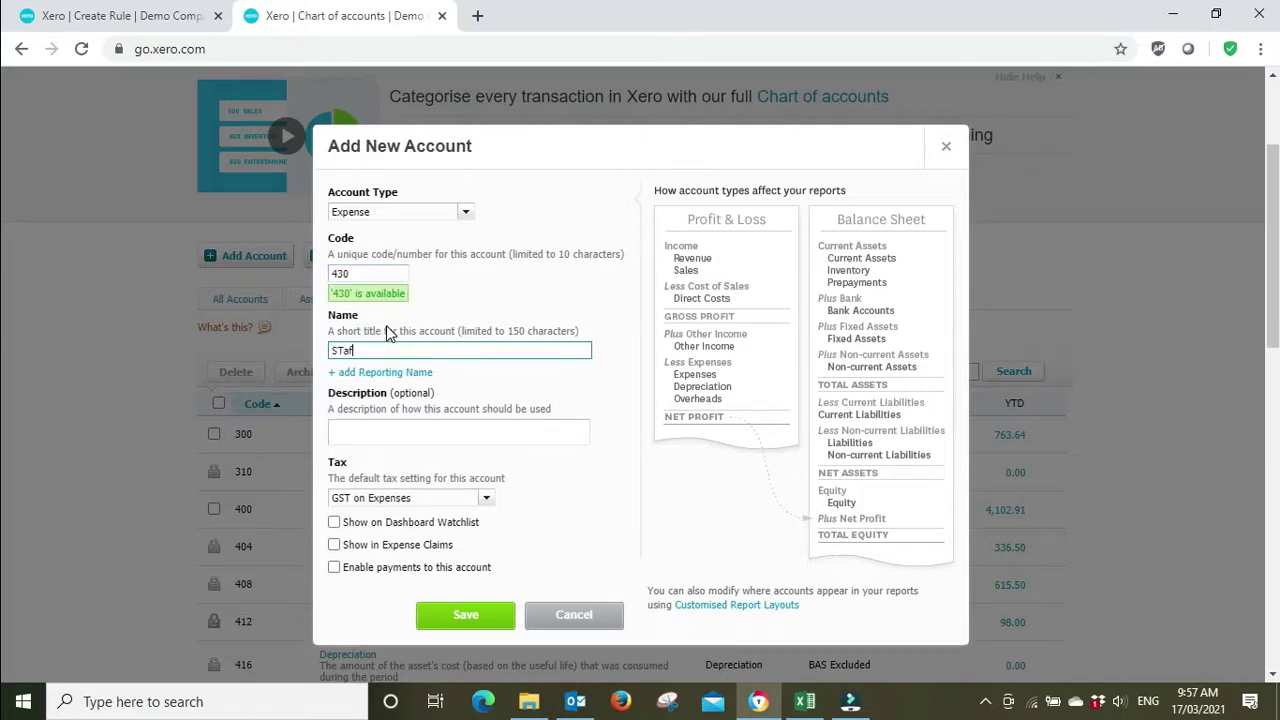
text(Staff Amenities)
click(487, 498)
click(428, 546)
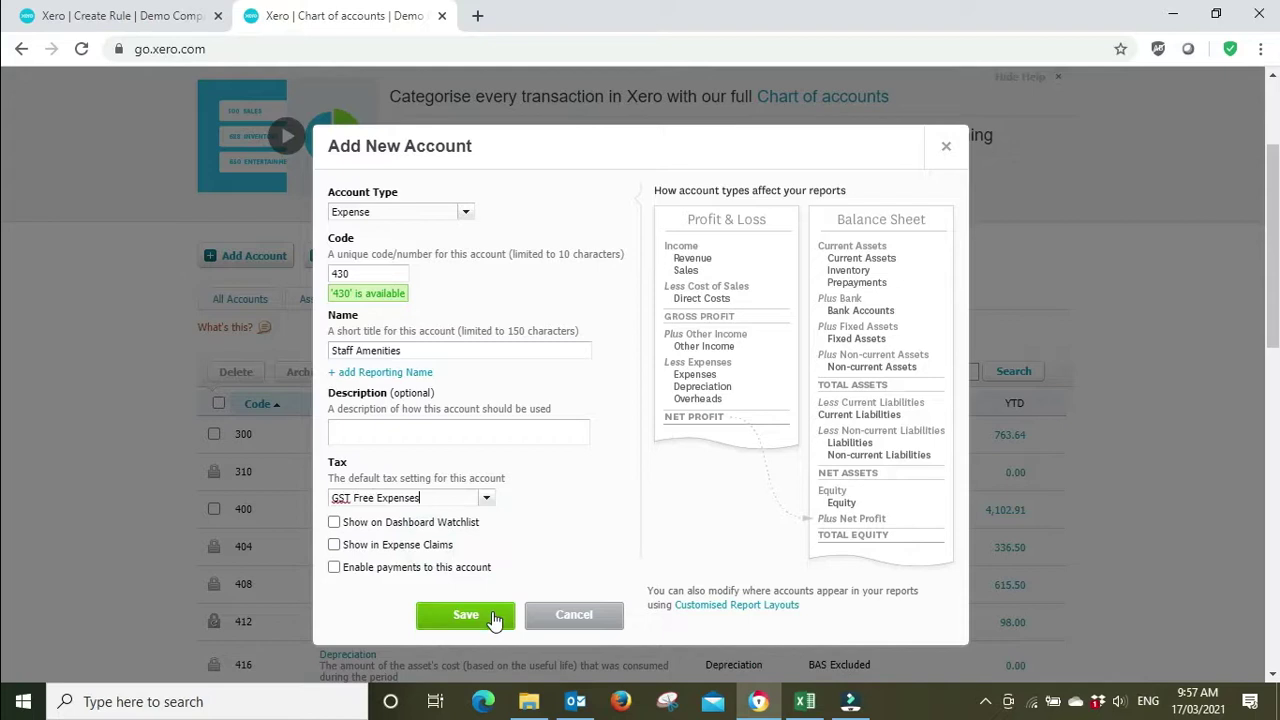
click(493, 618)
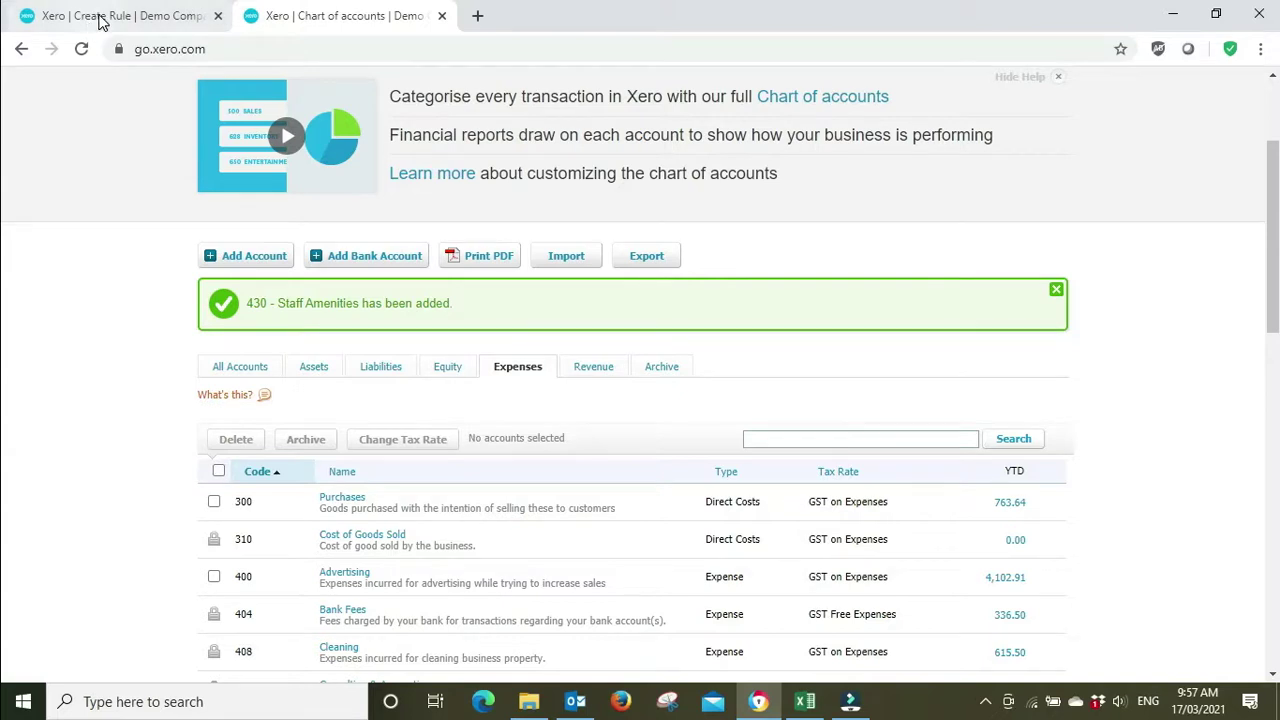
Return to the Create Rule page, reload it and remove the condition that Description equals Eft.
click(100, 22)
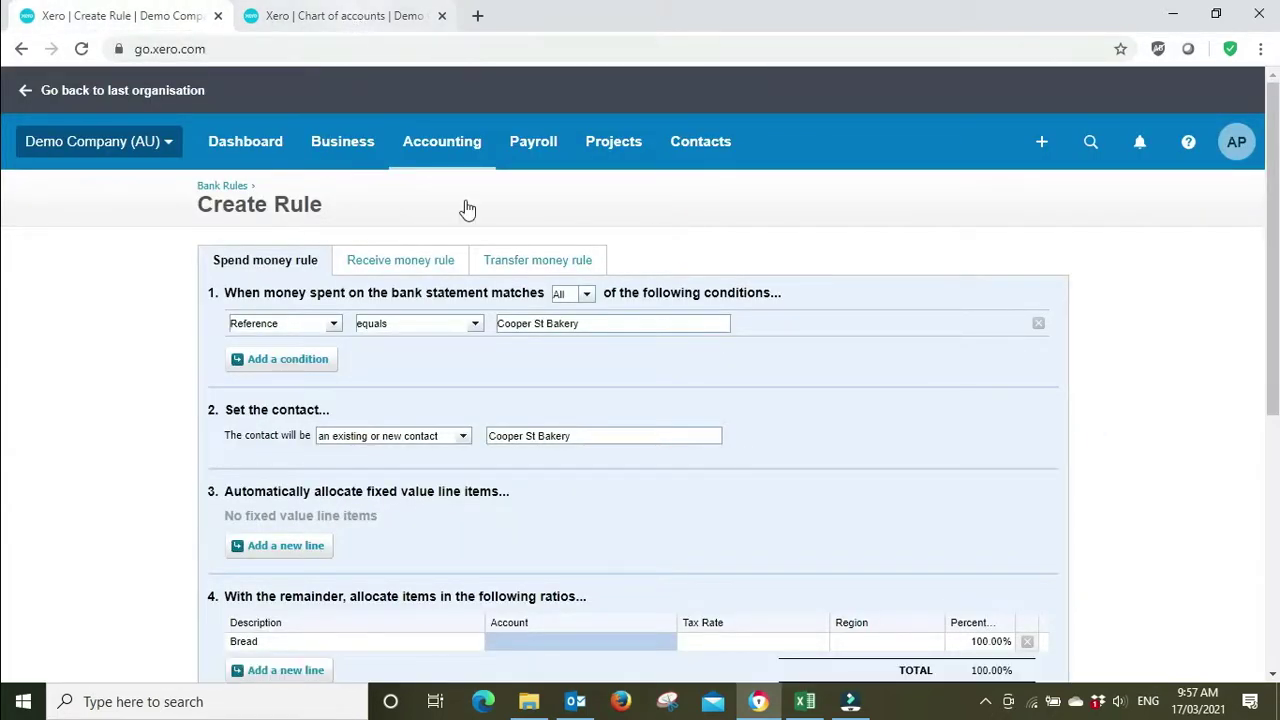
scroll(1063, 441, down, 2)
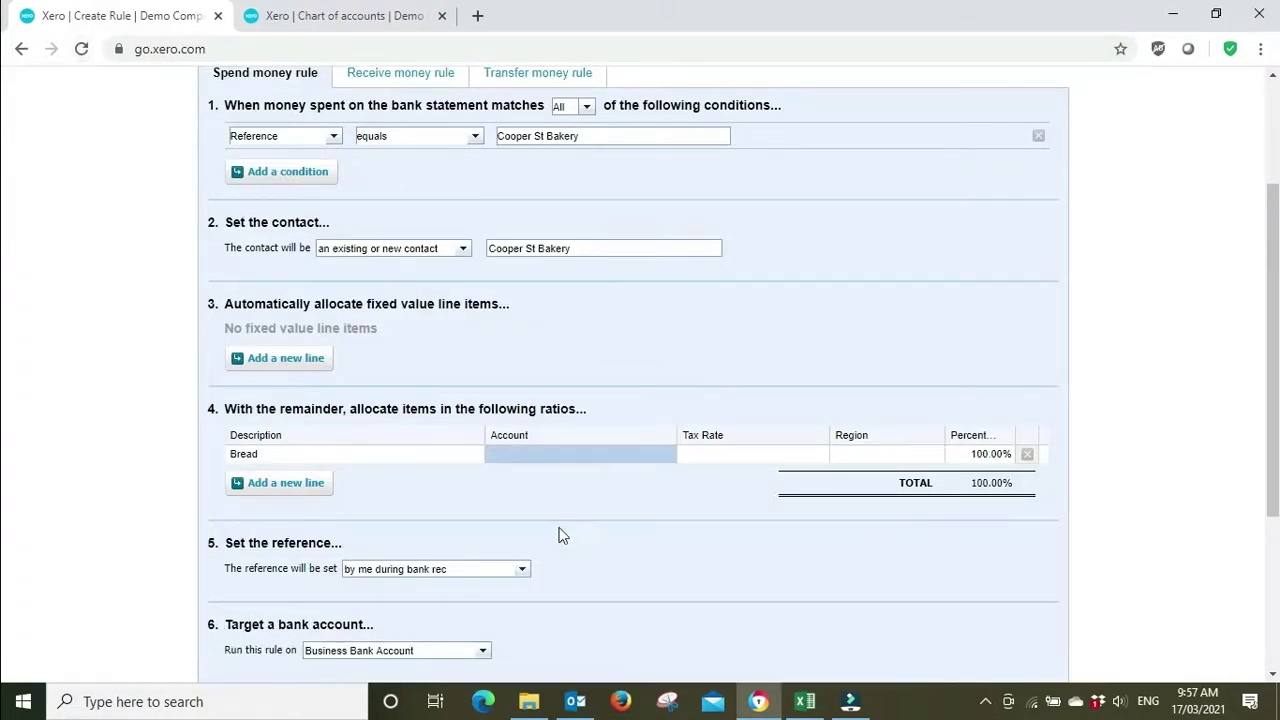
click(81, 48)
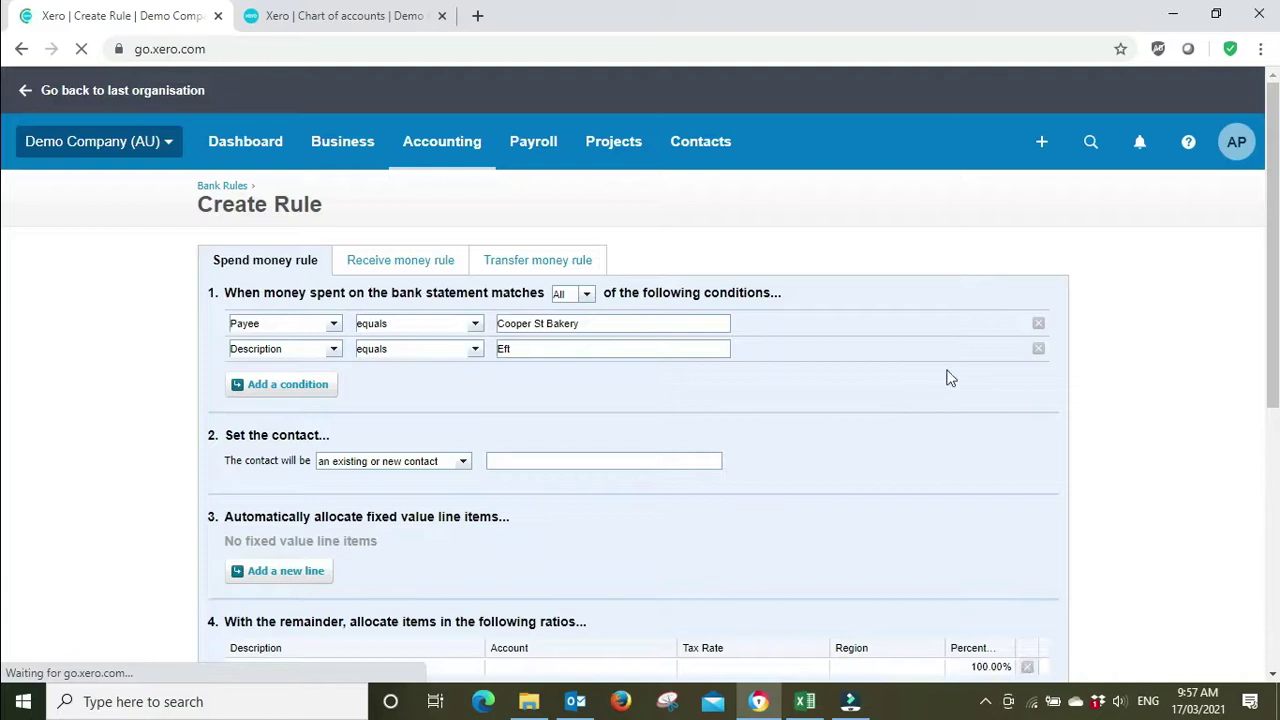
click(1038, 348)
Set the rule's contact to Cooper St Bakery and change its condition to Reference contains Cooper St Bakery.
click(533, 431)
text(Cooper)
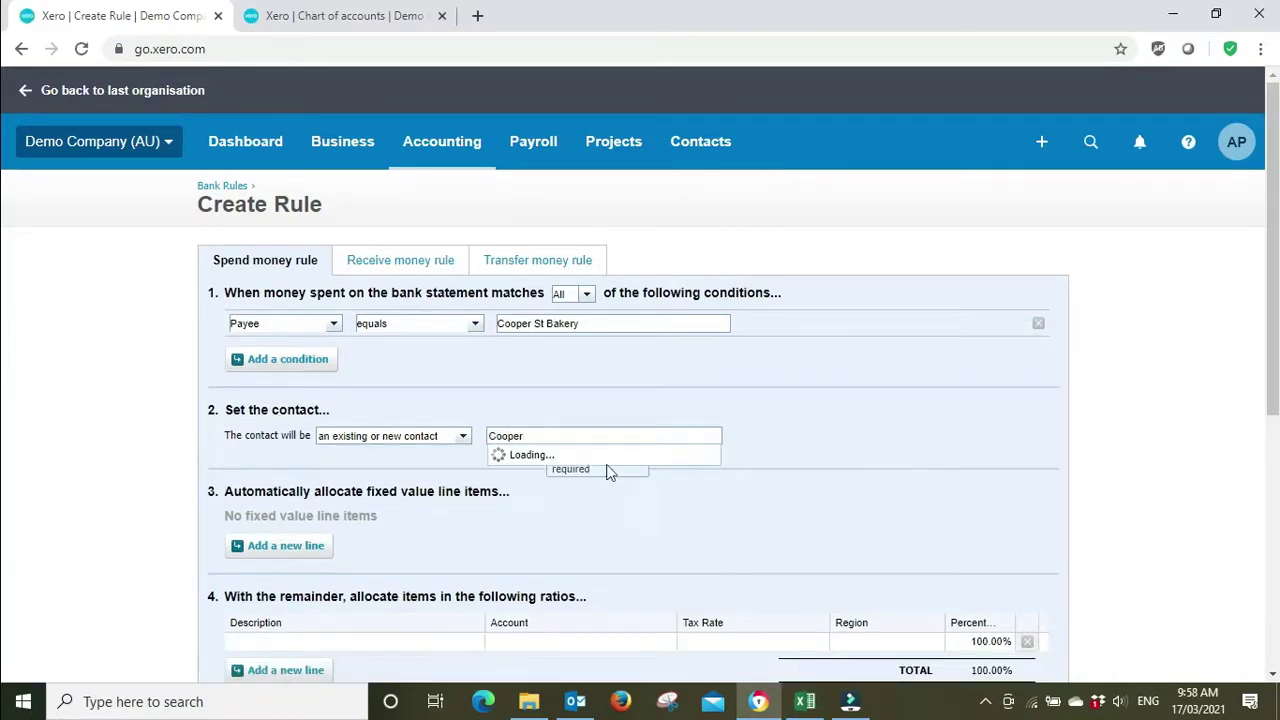
text( St Bakery)
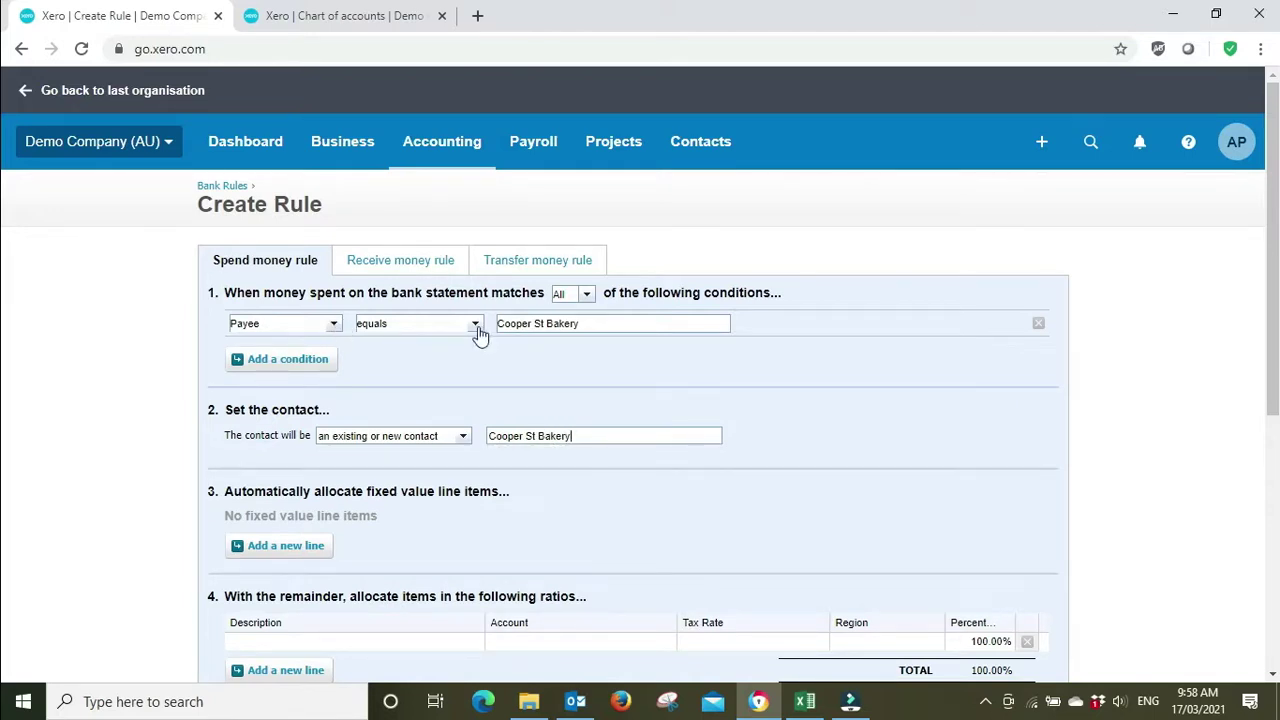
click(333, 325)
click(278, 394)
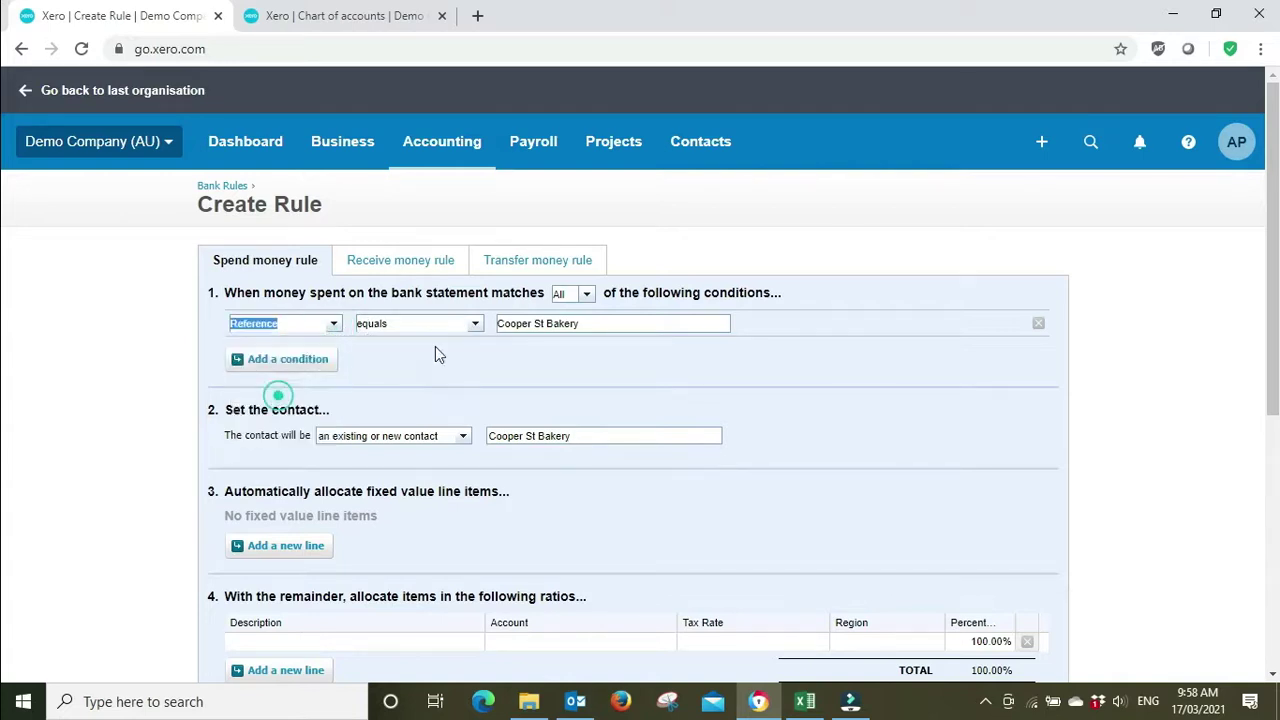
click(474, 325)
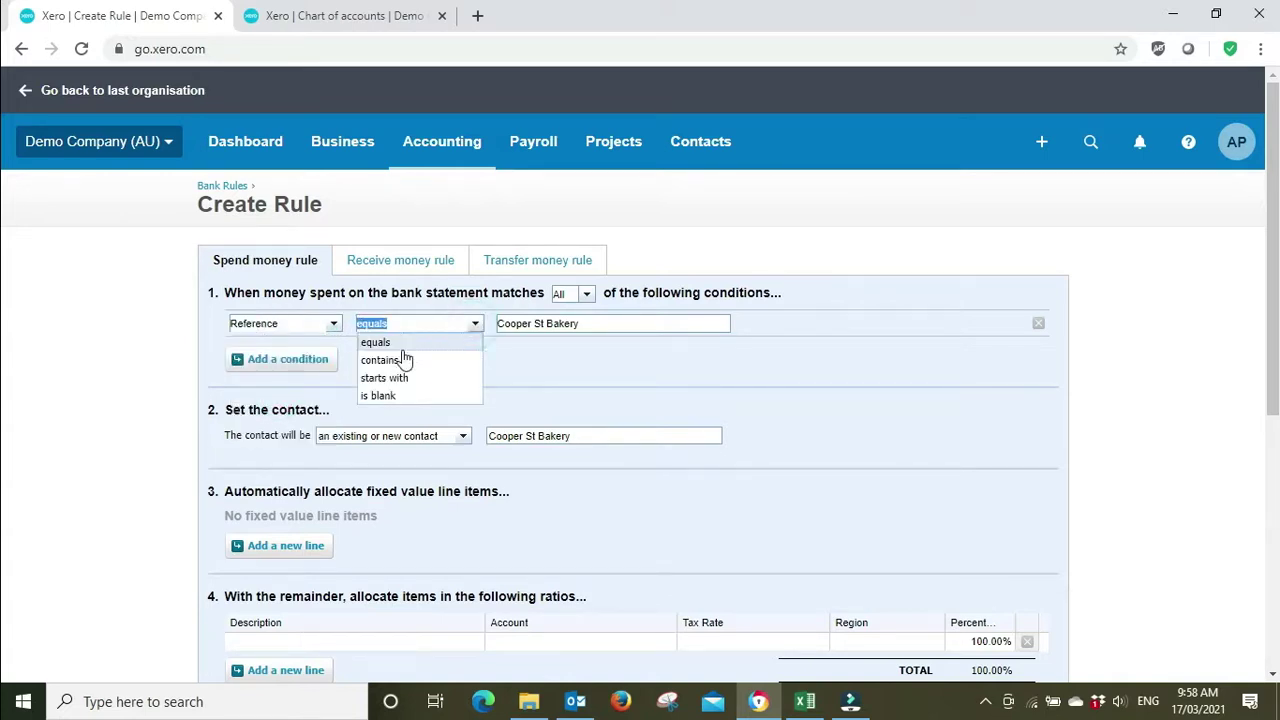
click(400, 360)
Describe the remainder allocation line as Bread and assign it to account 430 - Staff Amenities.
scroll(800, 440, down, 3)
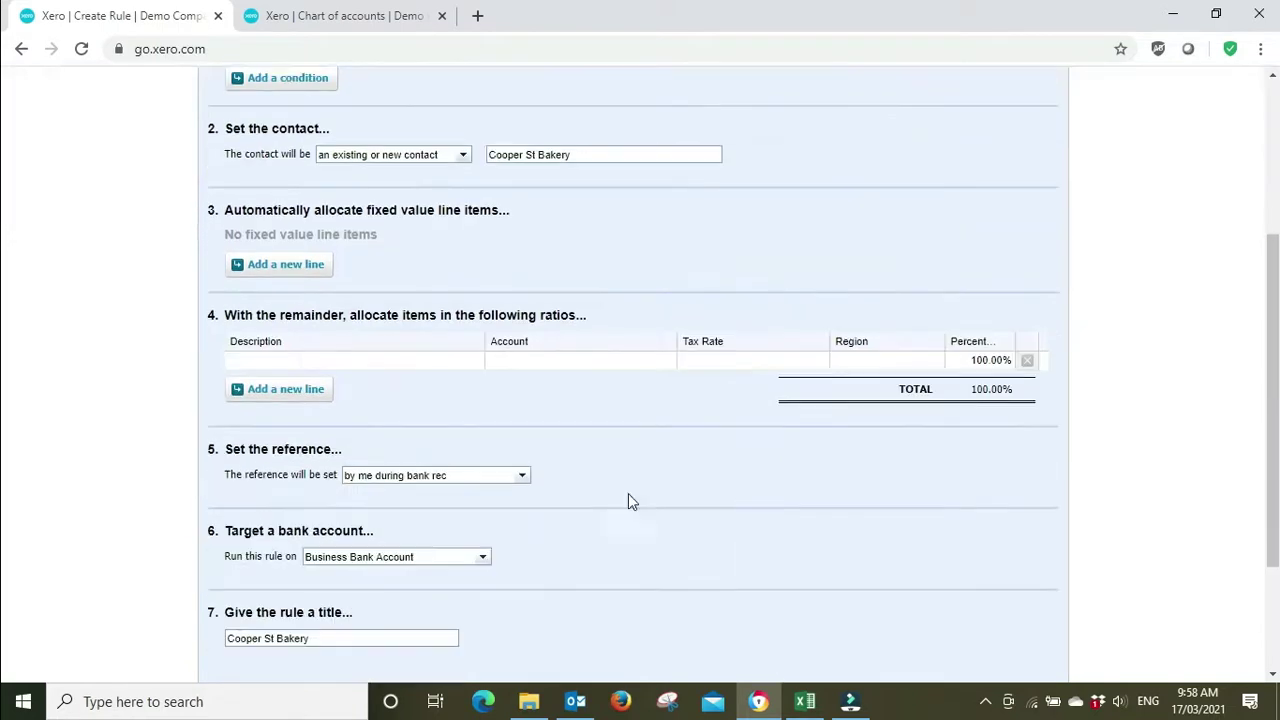
click(360, 361)
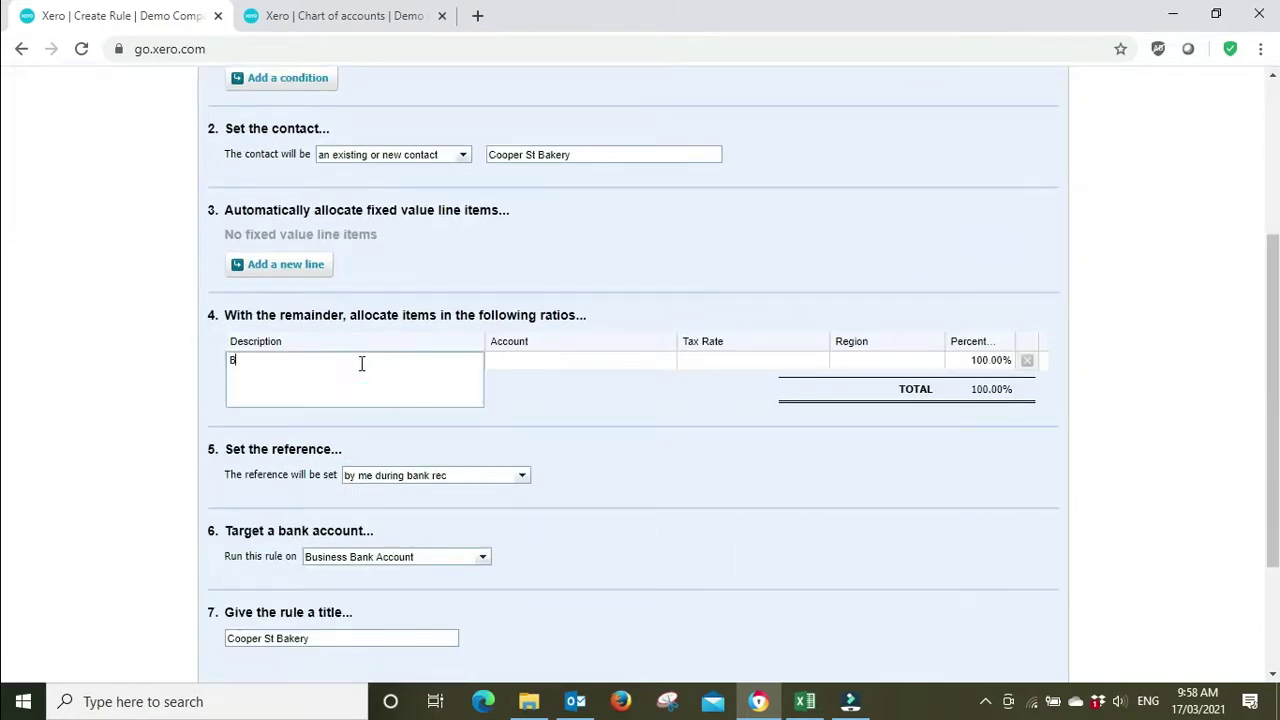
click(553, 355)
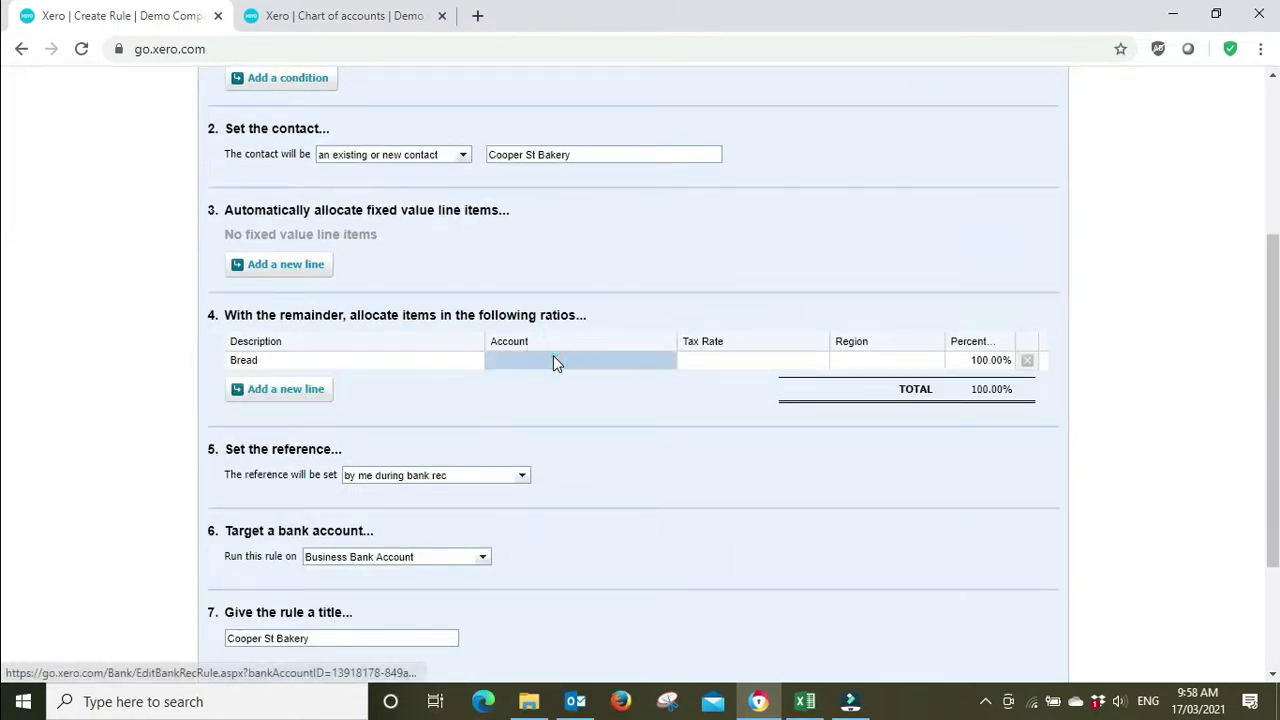
text(aff Amen)
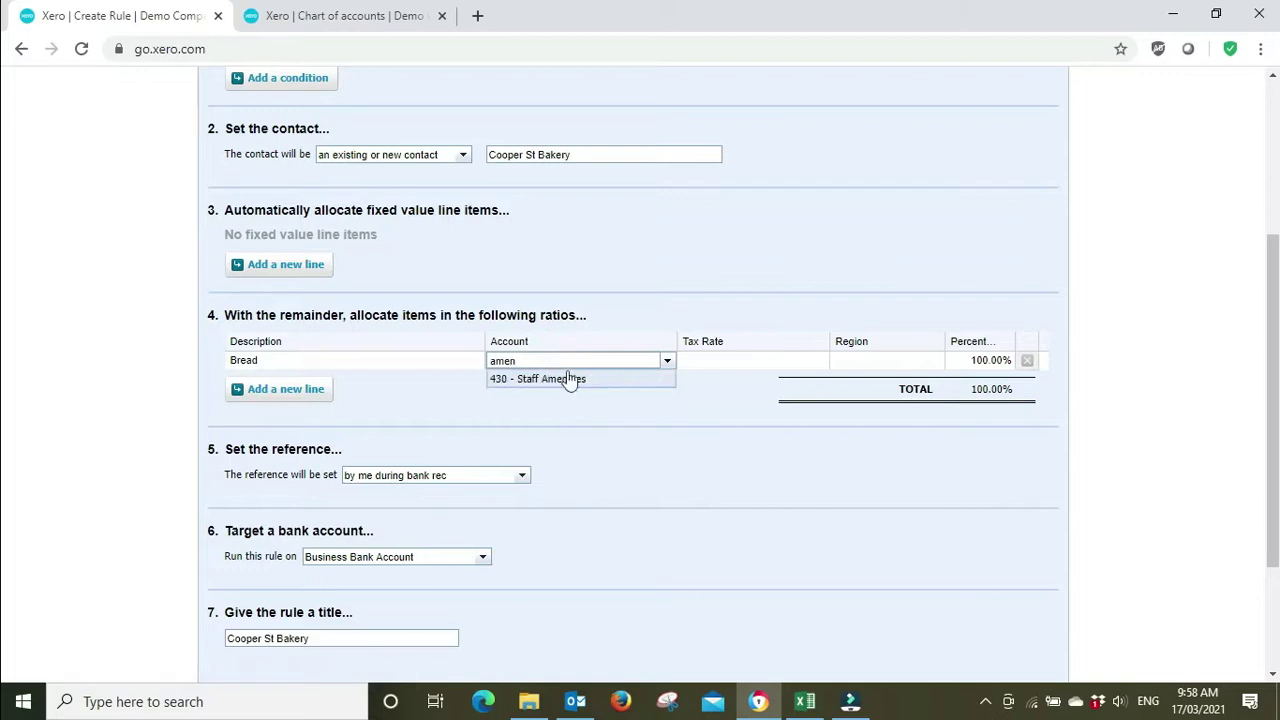
click(571, 378)
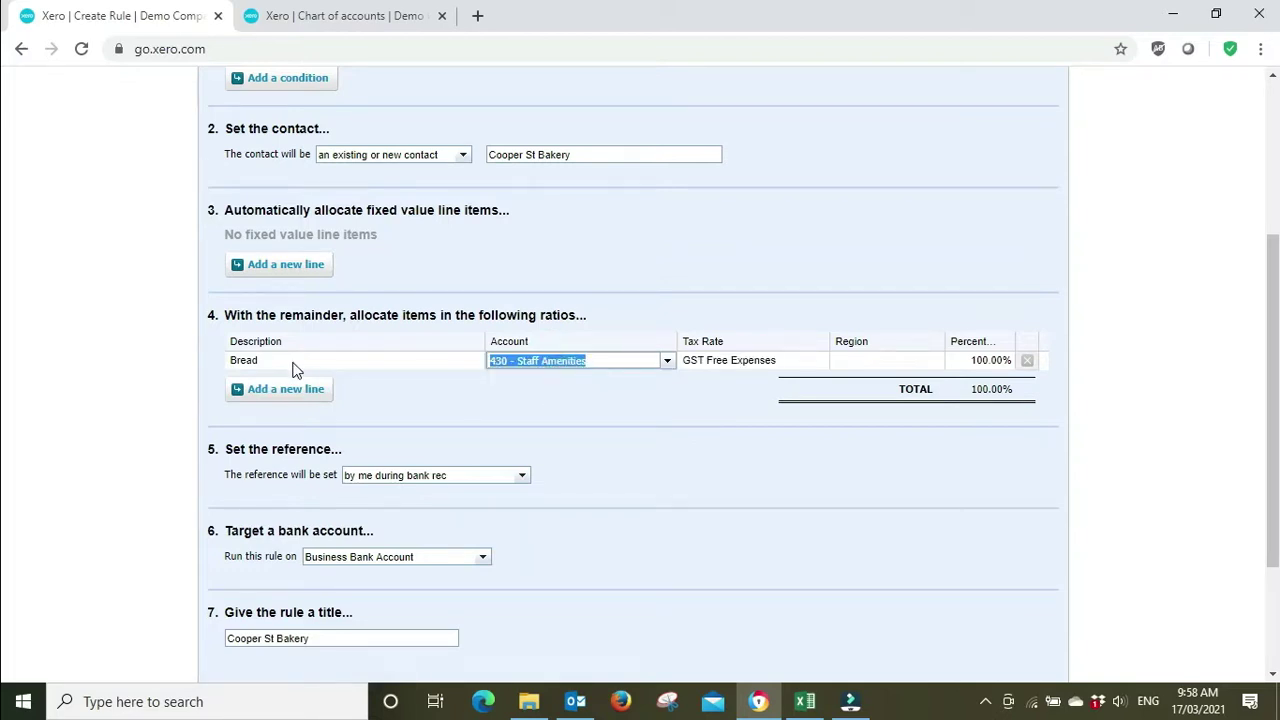
click(1134, 361)
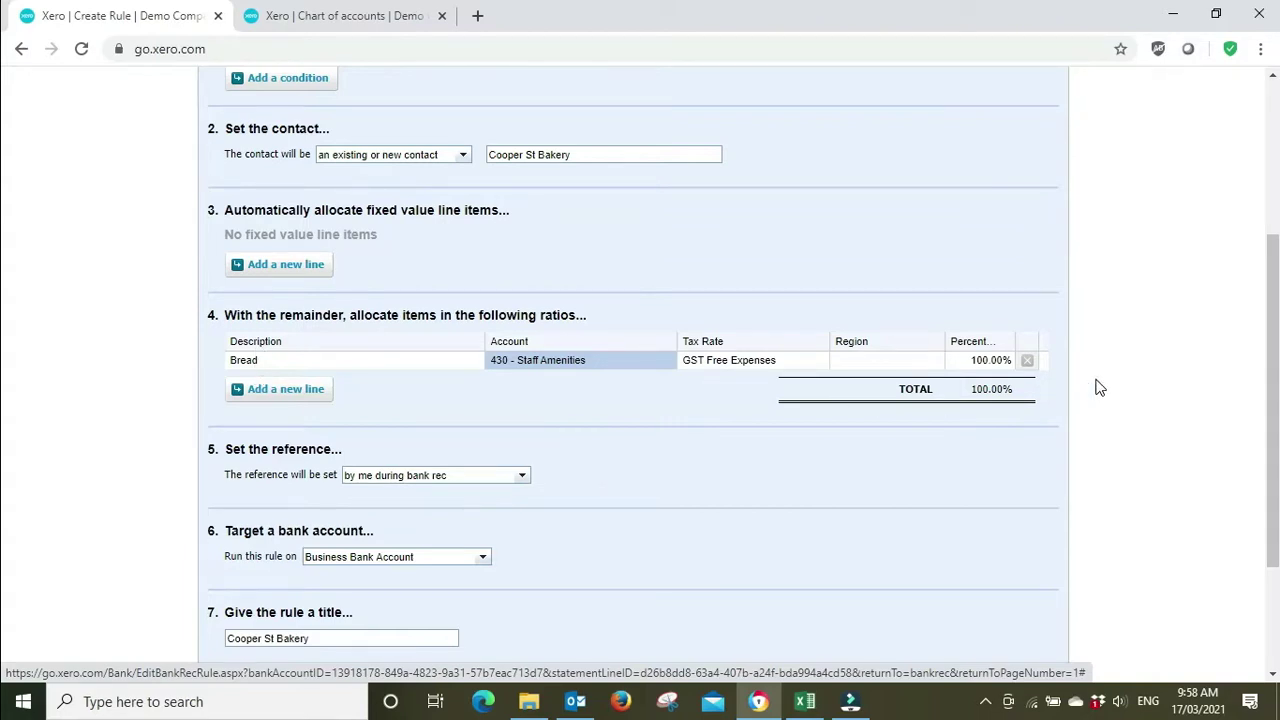
Review the completed Cooper St Bakery rule from its condition to its title and save it.
scroll(1094, 383, down, 2)
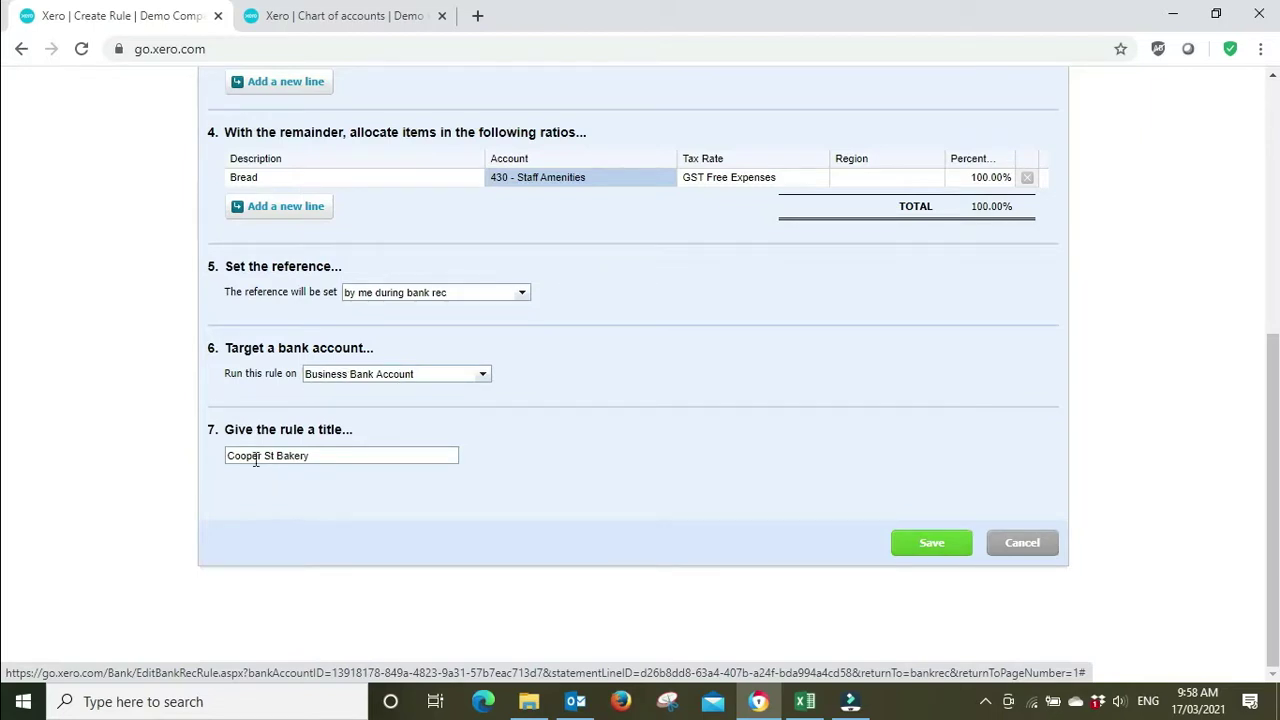
click(928, 542)
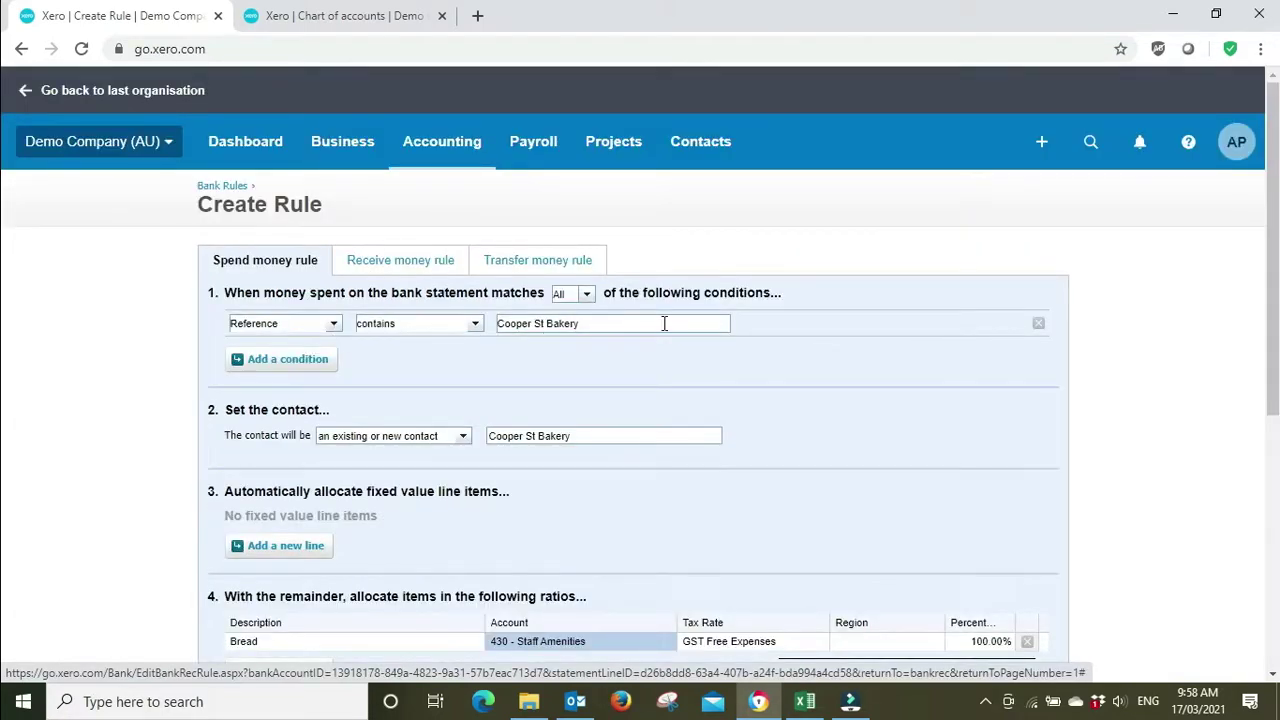
scroll(664, 323, down, 5)
click(933, 546)
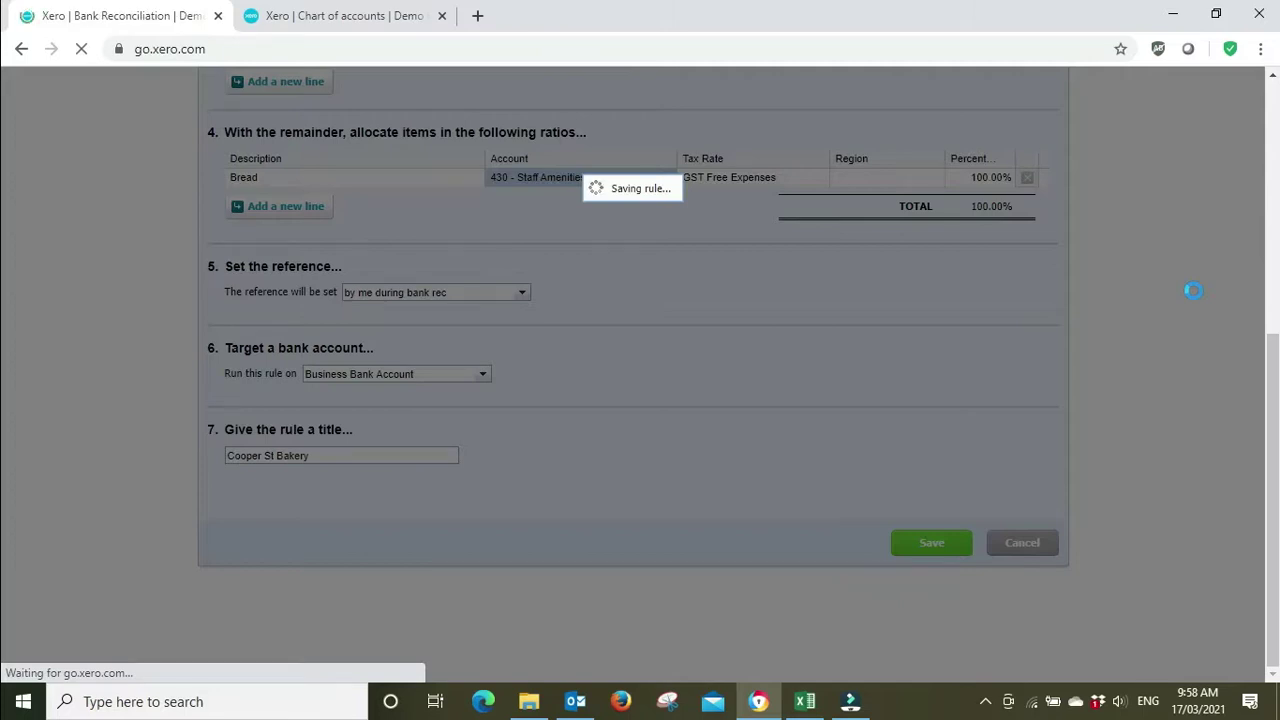
Examine the statement details of the 11 Mar Cooper St Bakery line in the bank reconciliation.
scroll(1196, 287, down, 5)
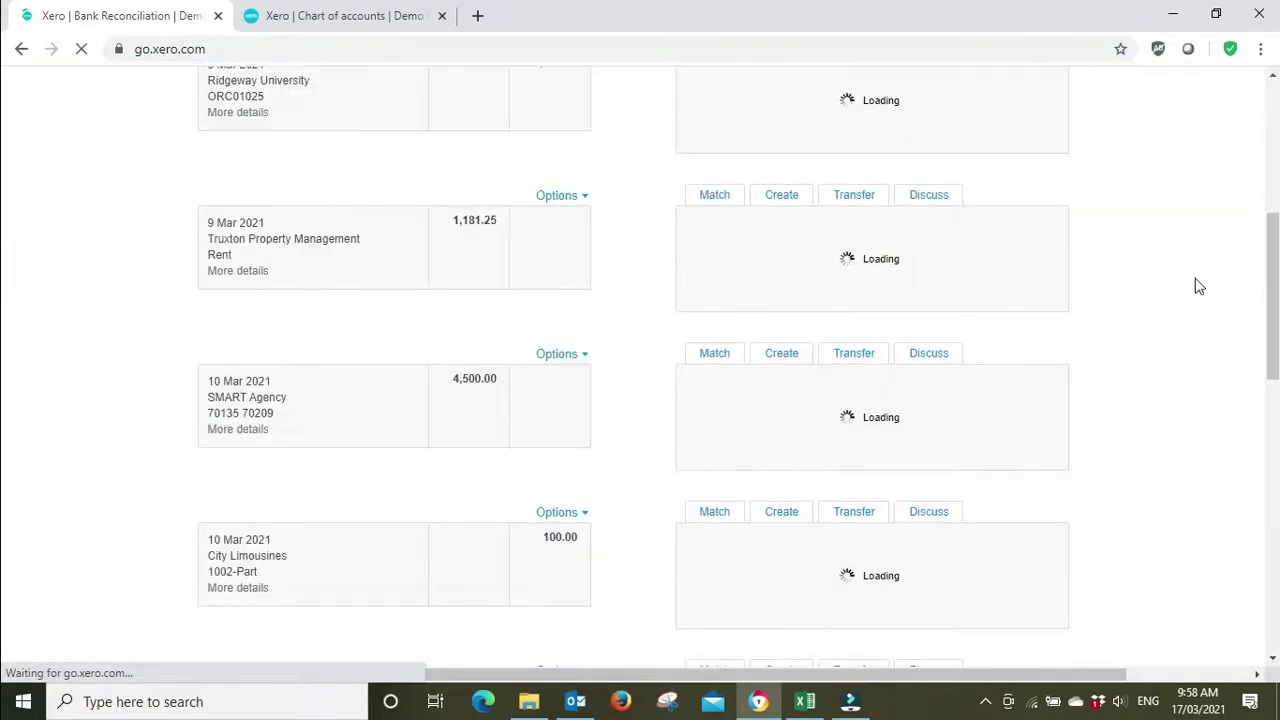
scroll(1199, 287, down, 10)
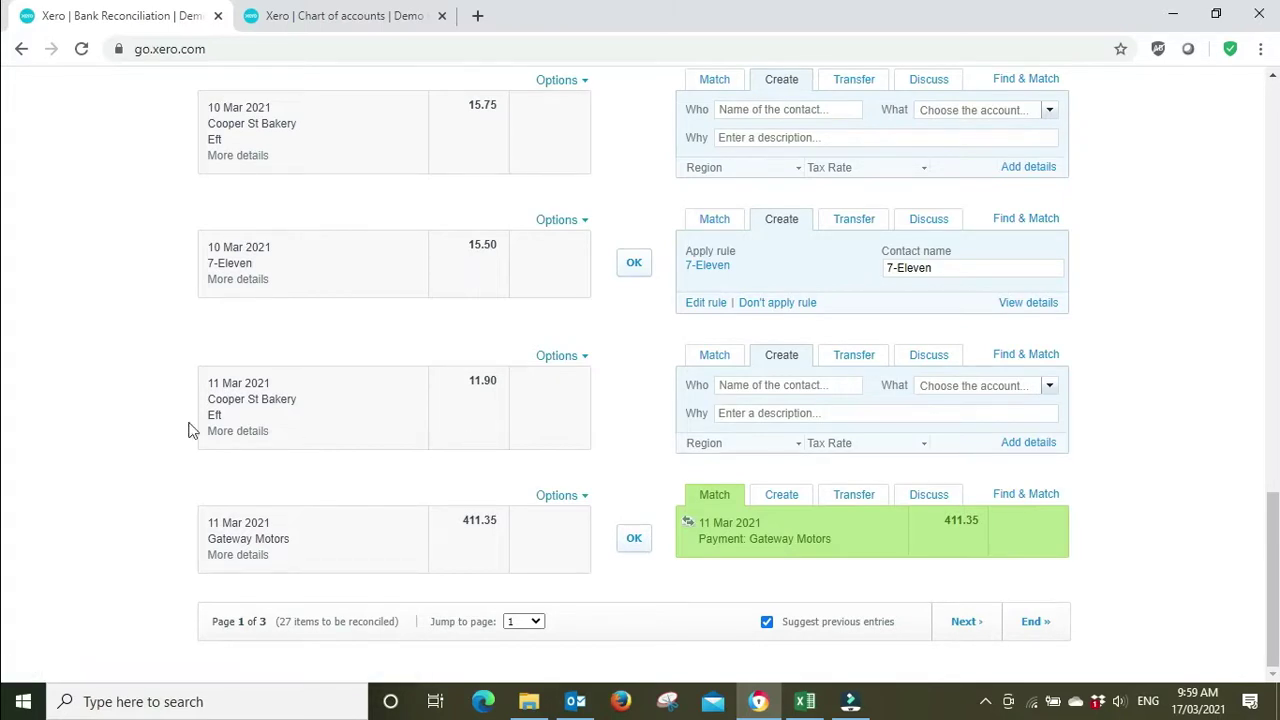
click(238, 431)
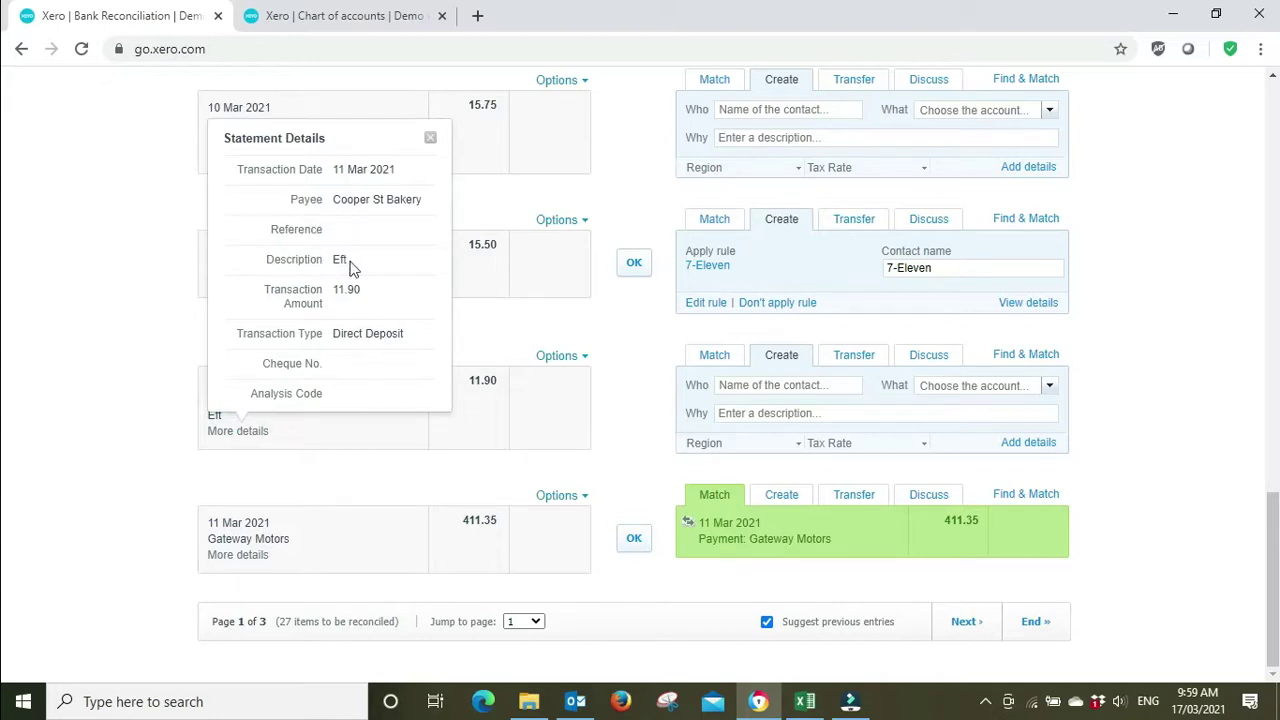
click(430, 139)
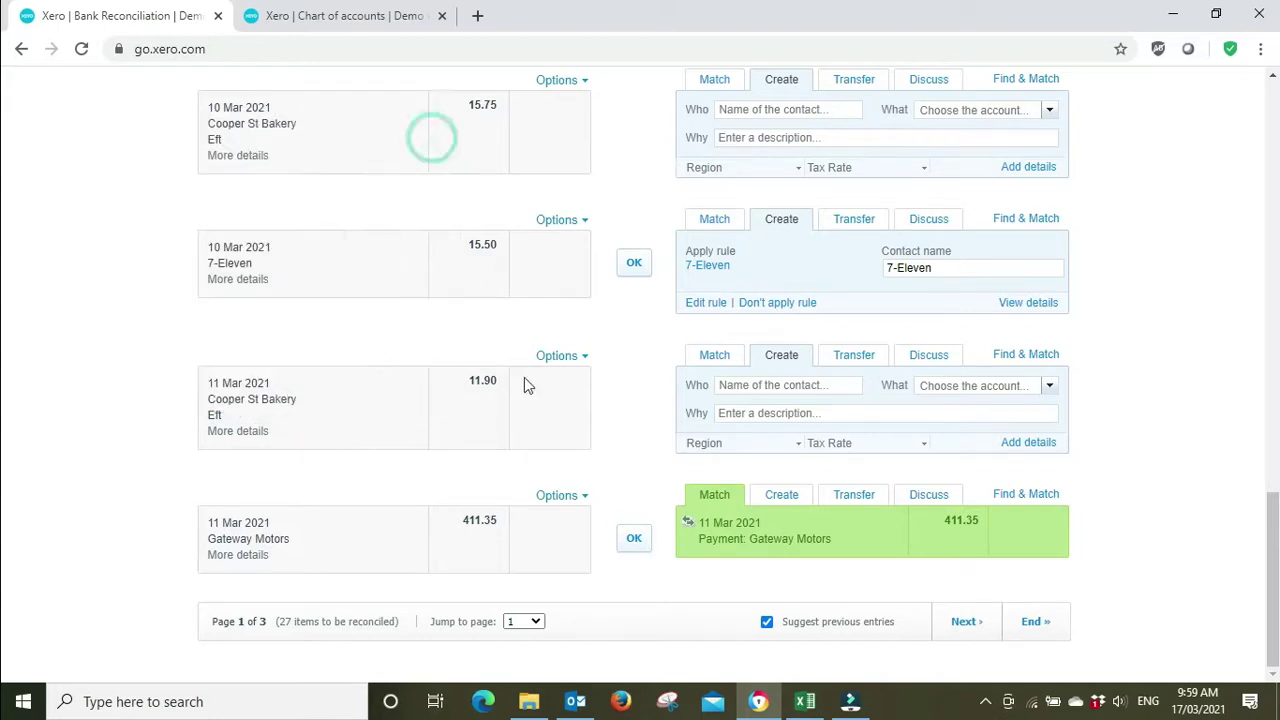
Go to the bank rules list through the Create Rule page and open the Cooper St Bakery rule for editing.
click(587, 363)
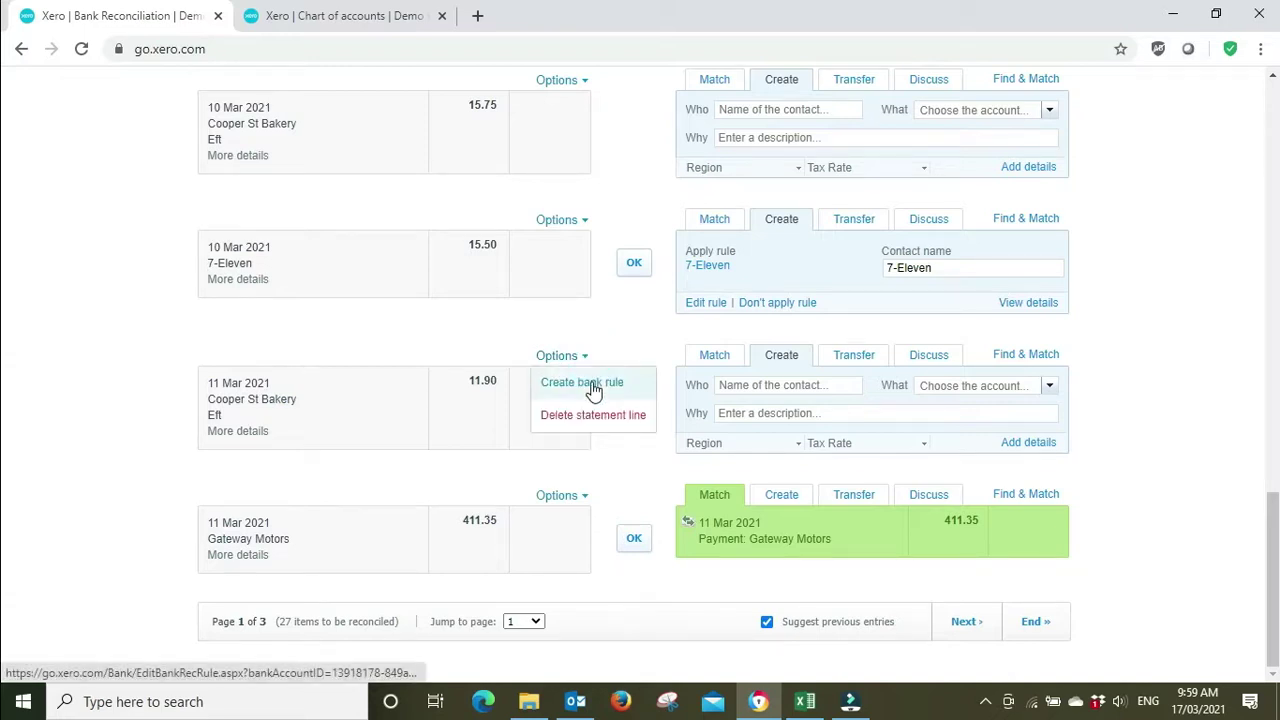
click(588, 383)
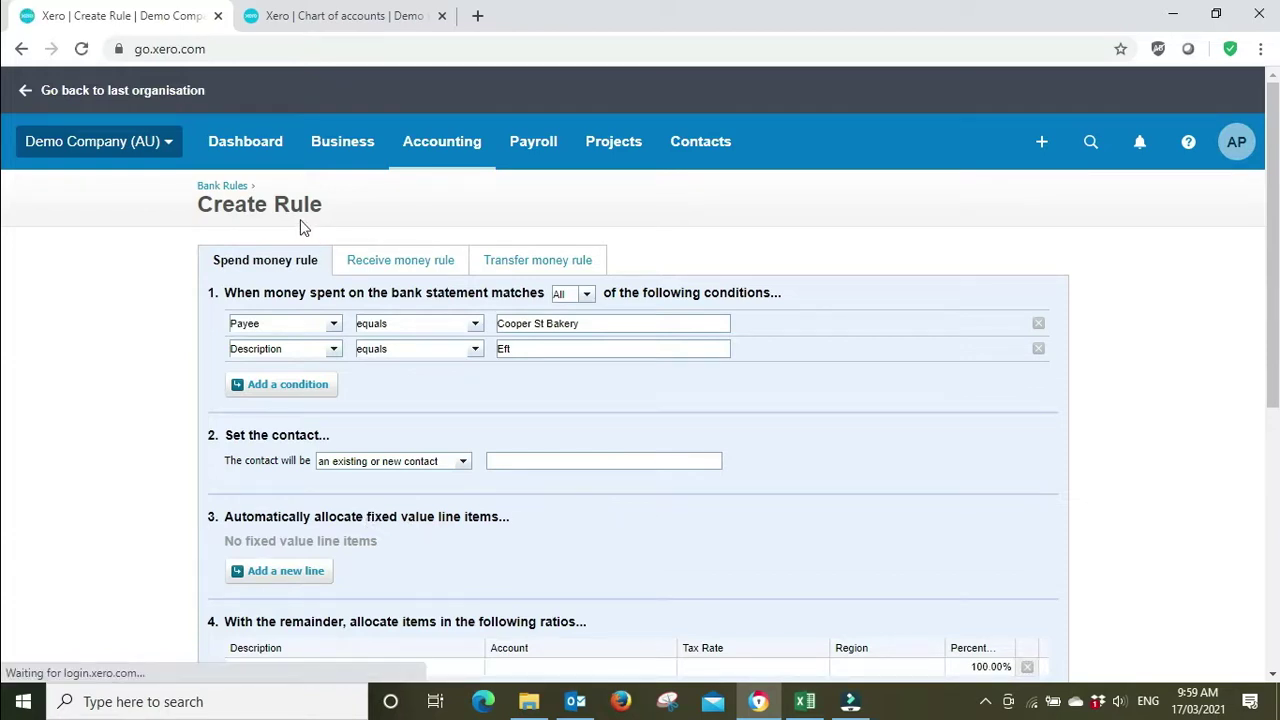
click(228, 193)
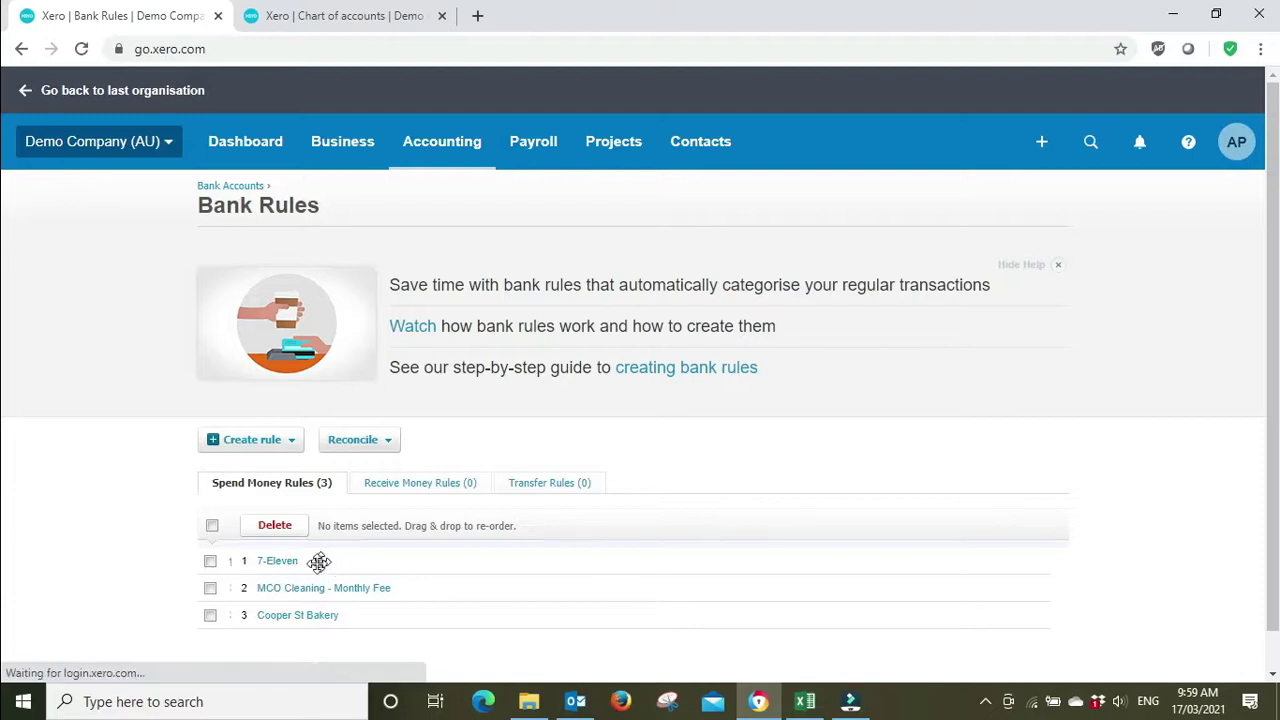
click(313, 622)
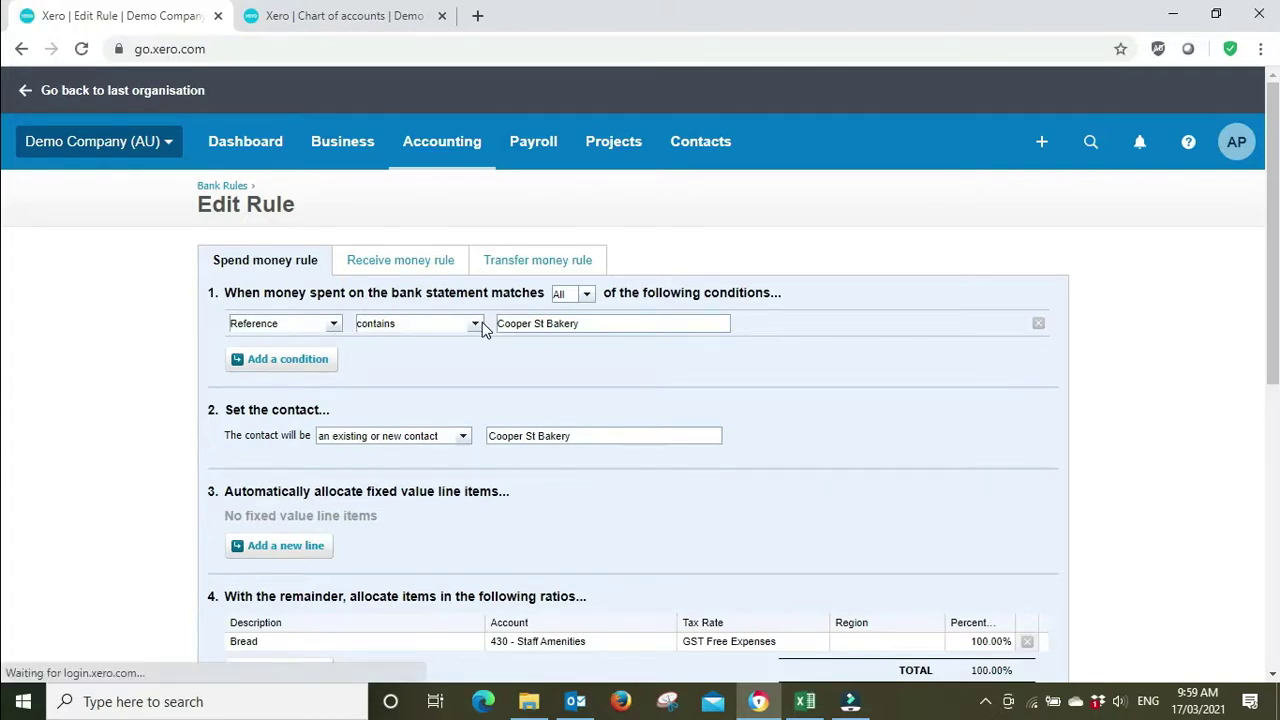
Change the Cooper St Bakery rule's condition to Payee contains Bakery and save the rule.
click(333, 325)
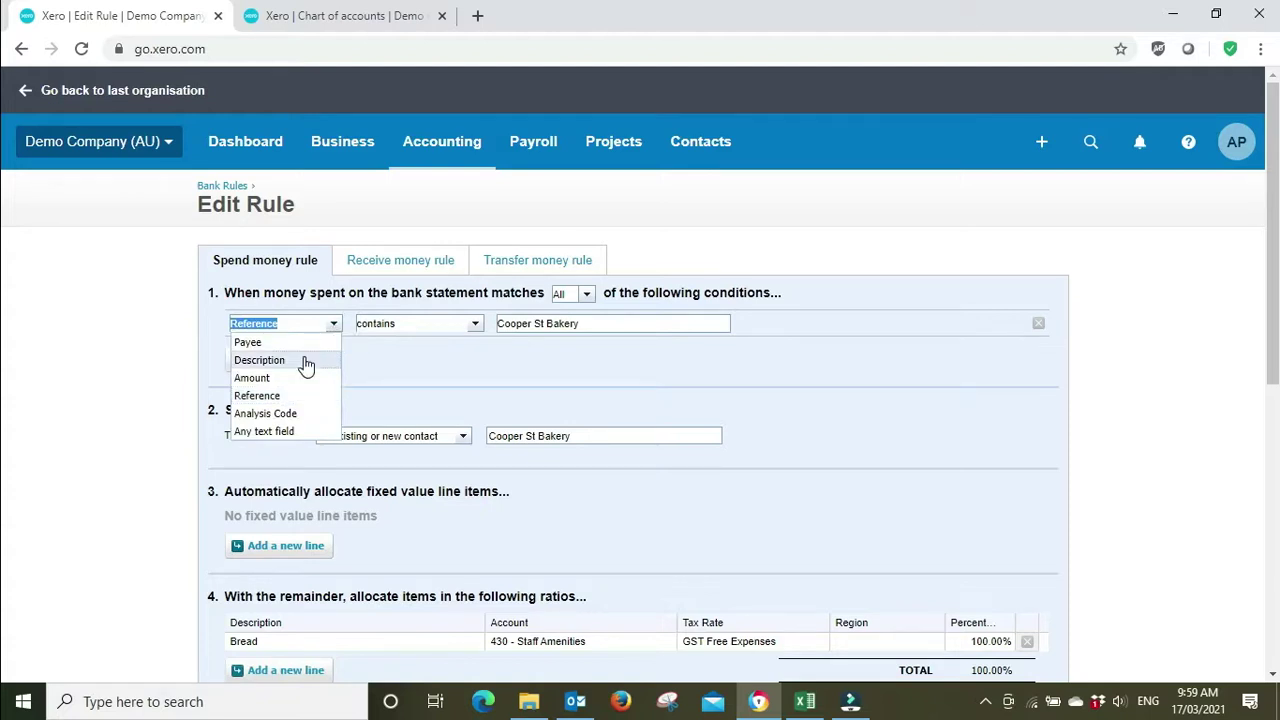
click(300, 344)
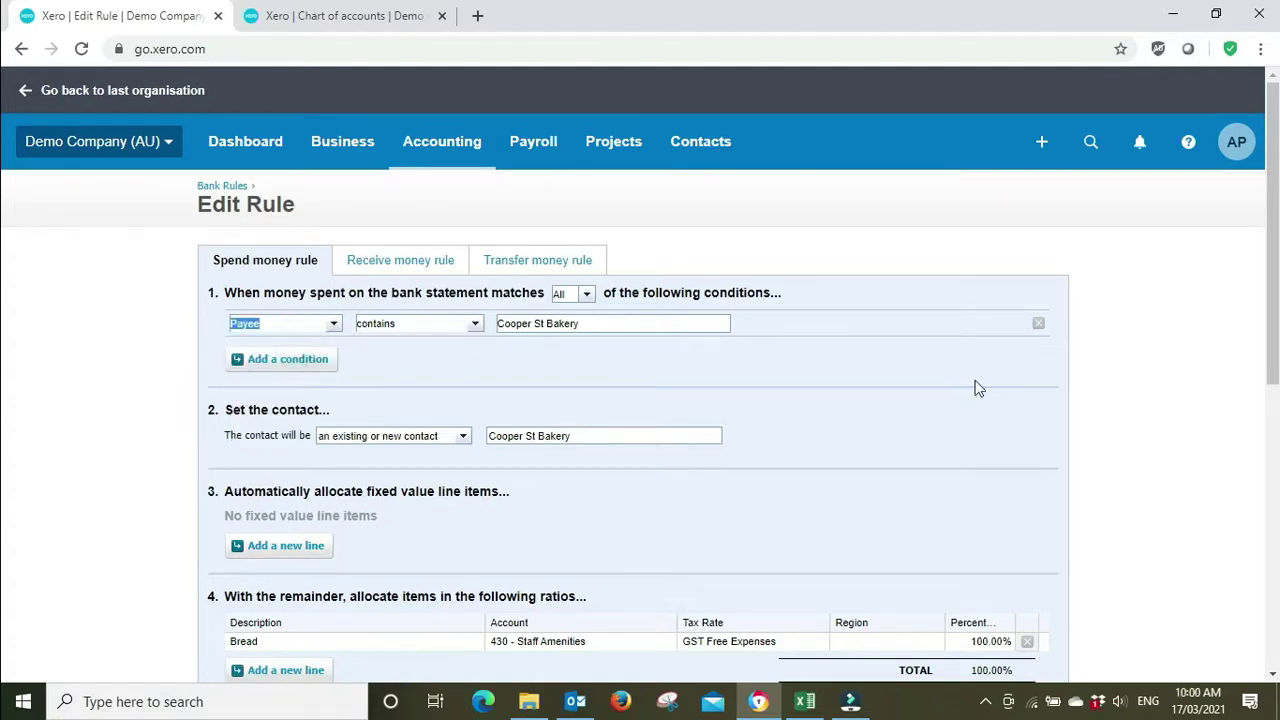
click(546, 324)
key(BackSpace)
key(BackSpace)
key(BackSpace)
key(BackSpace)
key(BackSpace)
key(BackSpace)
key(BackSpace)
key(BackSpace)
key(BackSpace)
key(BackSpace)
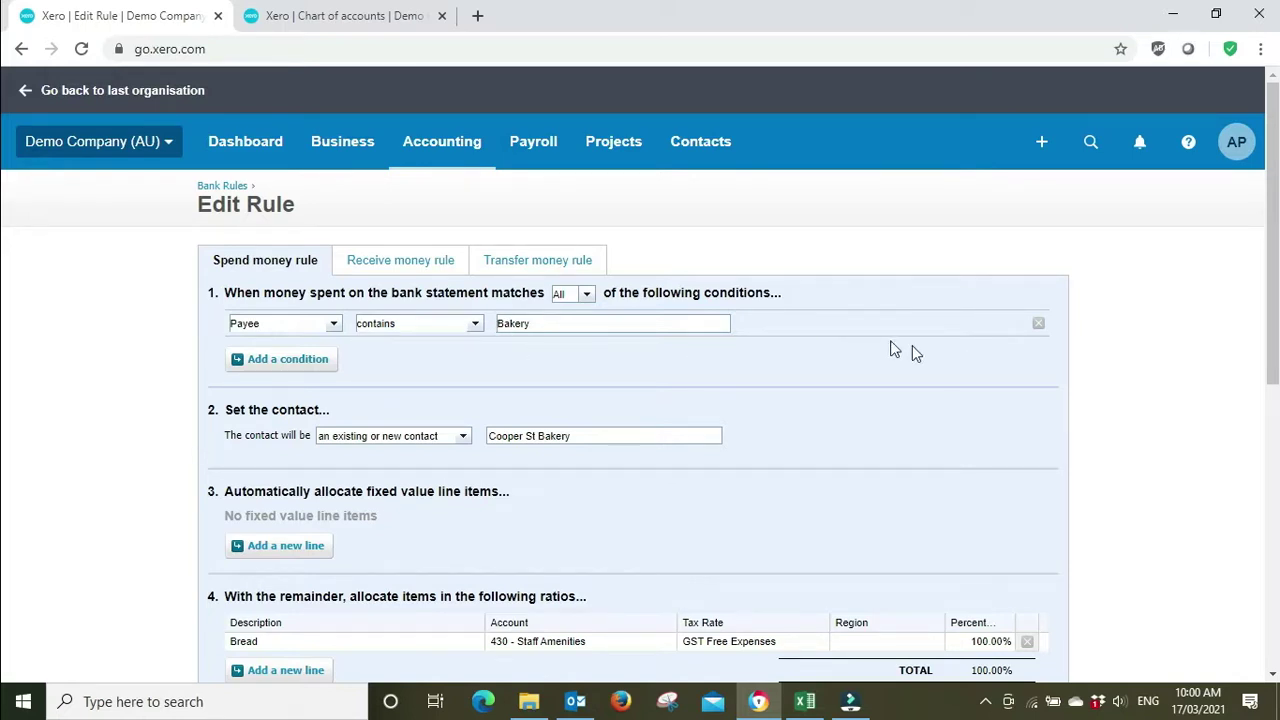
scroll(986, 363, down, 3)
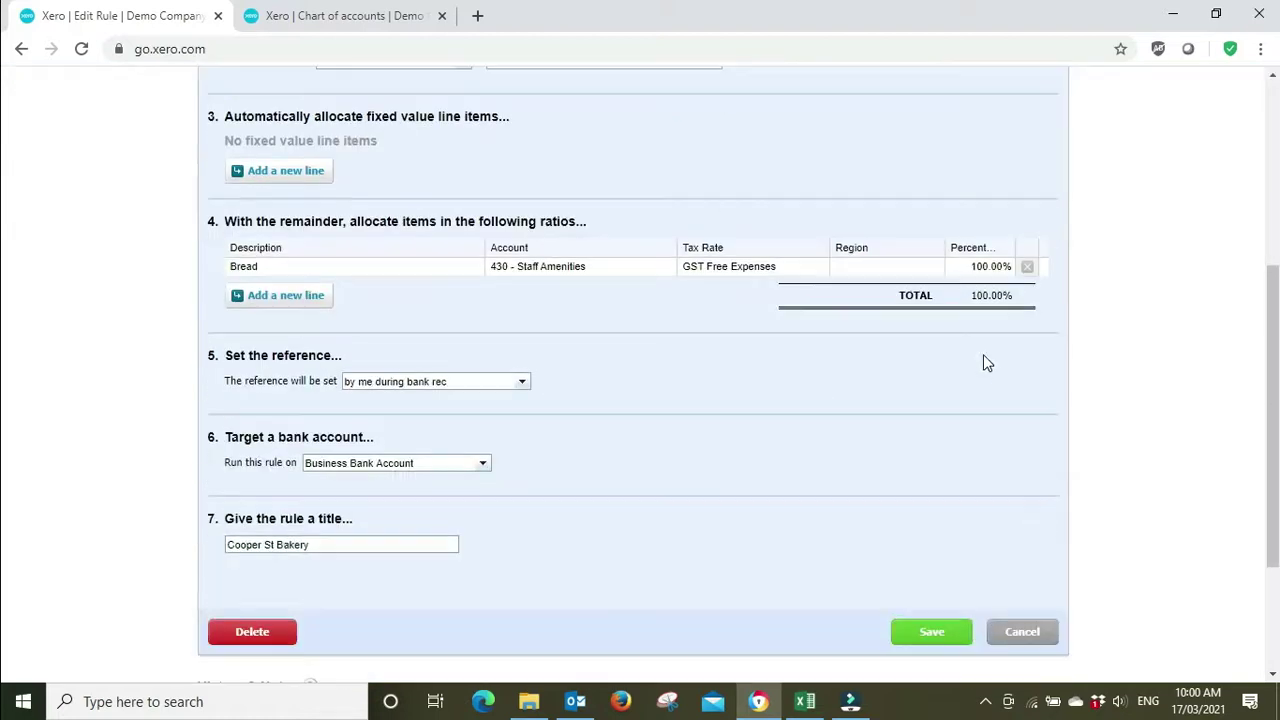
click(926, 633)
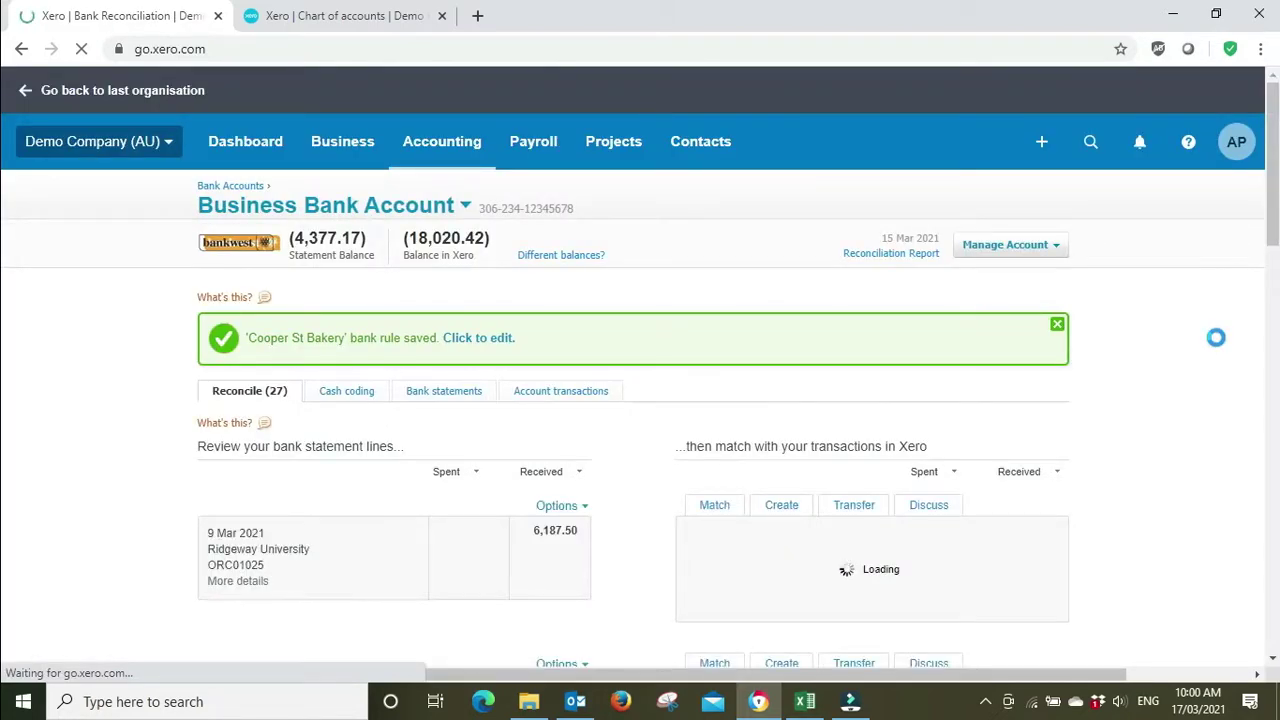
Examine the 10 and 11 Mar Cooper St Bakery statement lines in the reconciliation to check which bank rule applies to them.
scroll(1215, 337, down, 15)
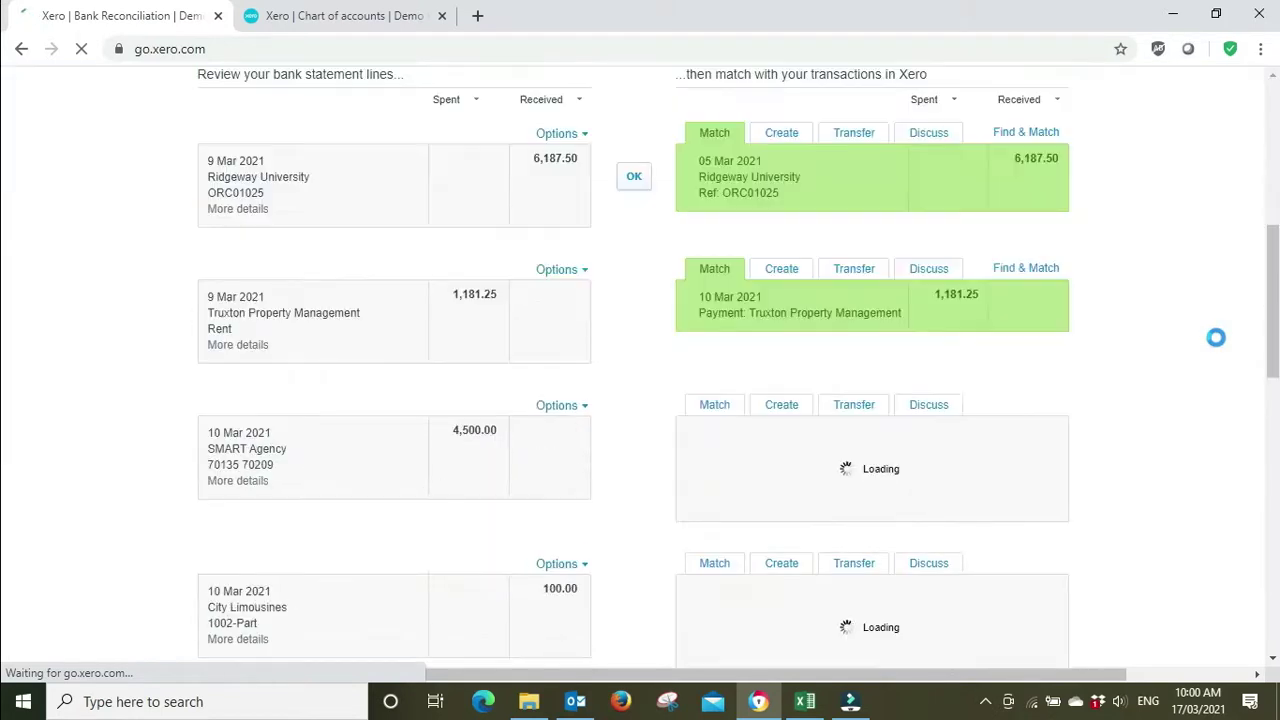
scroll(1216, 338, down, 1)
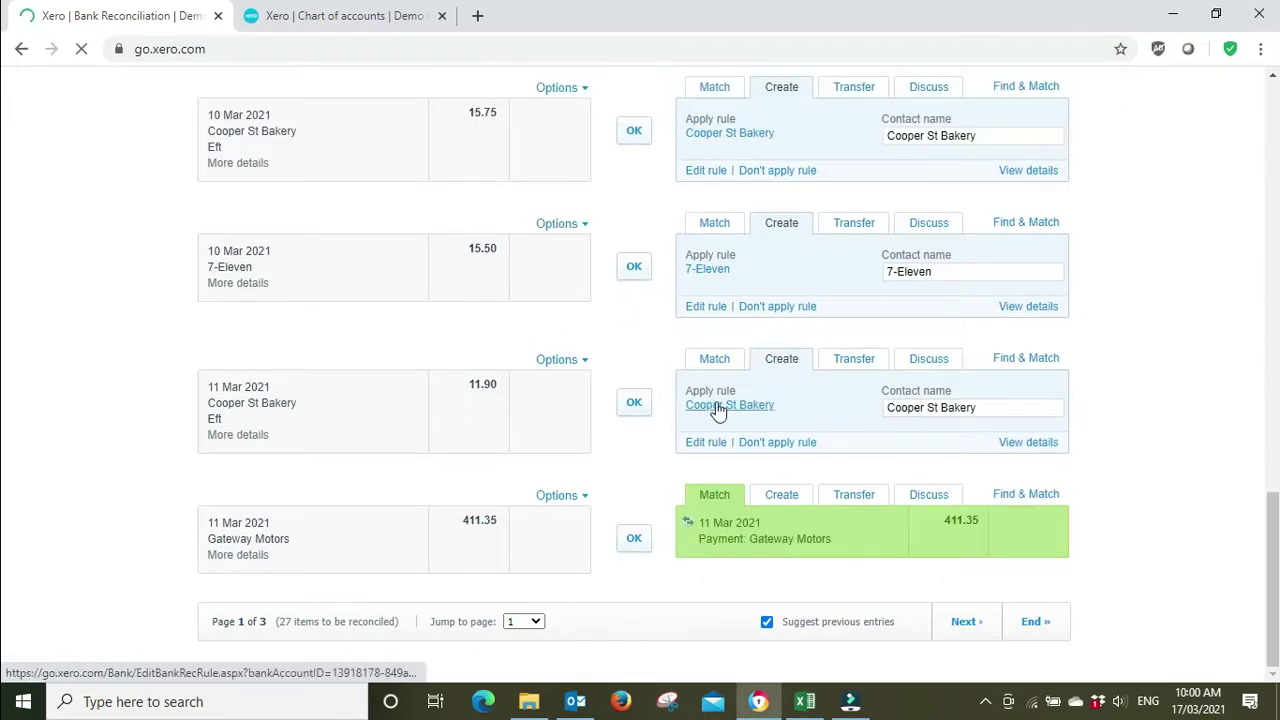
click(727, 406)
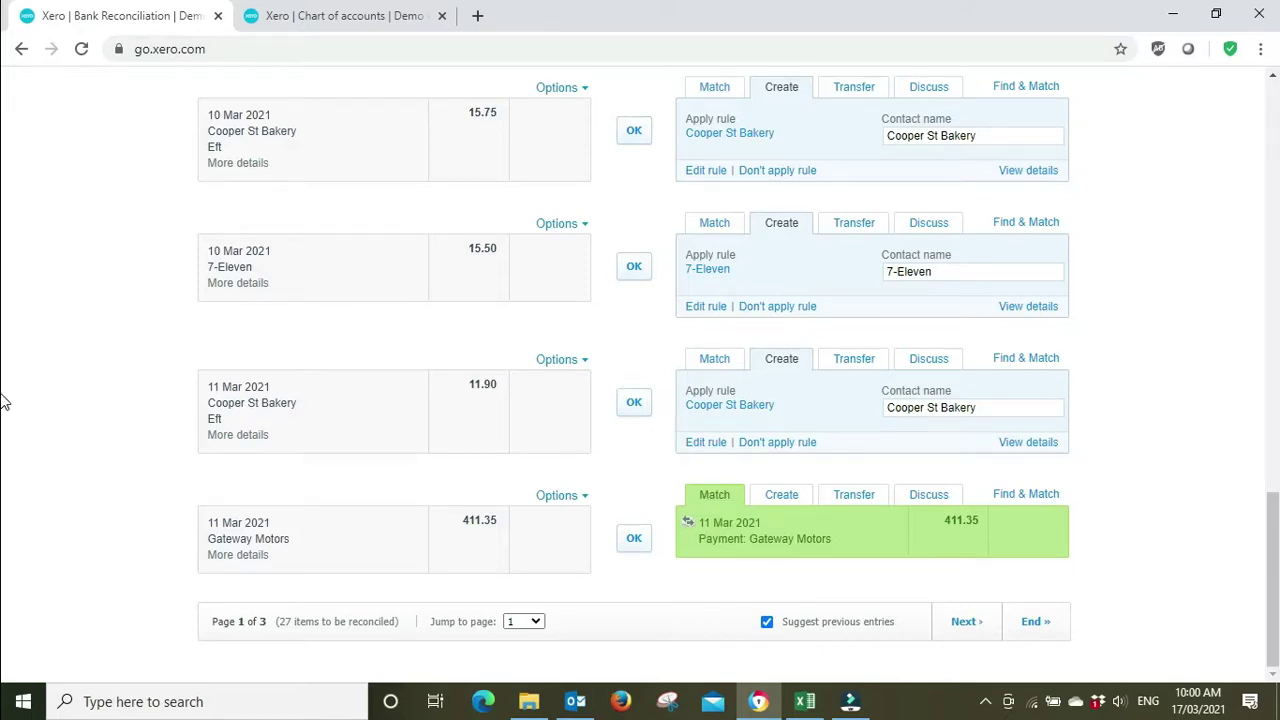
scroll(1168, 424, up, 3)
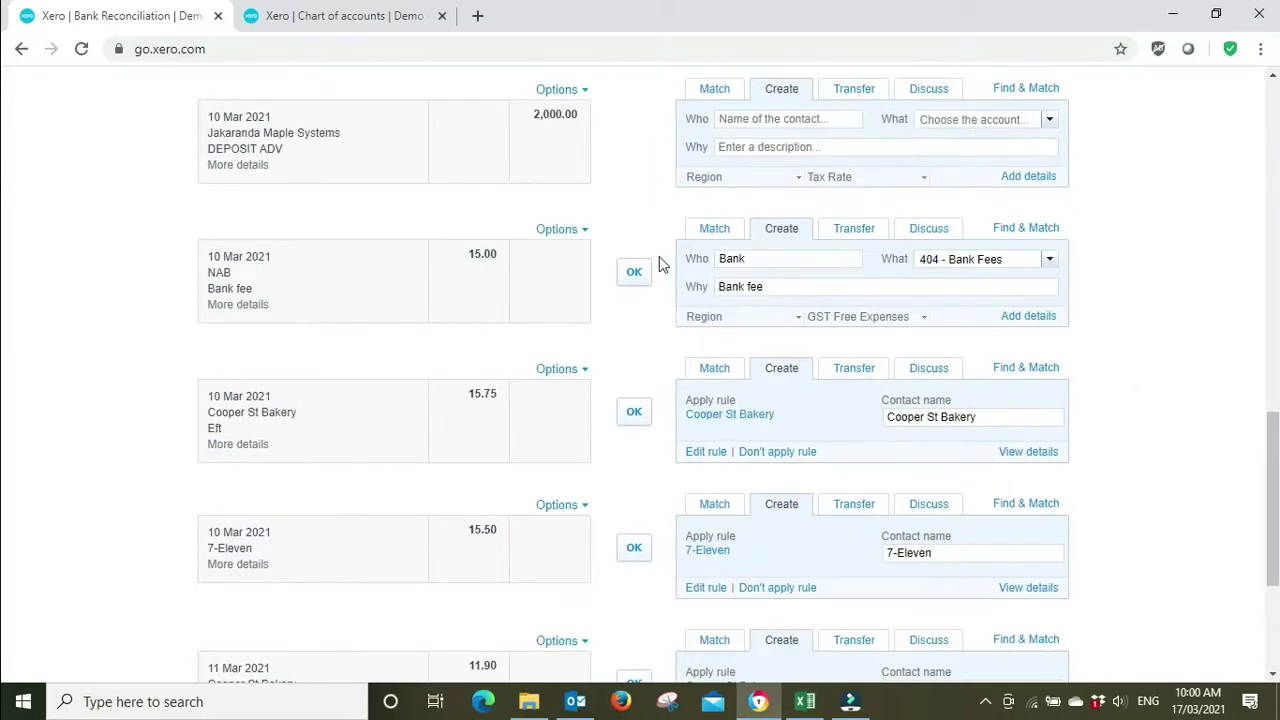
scroll(777, 286, down, 3)
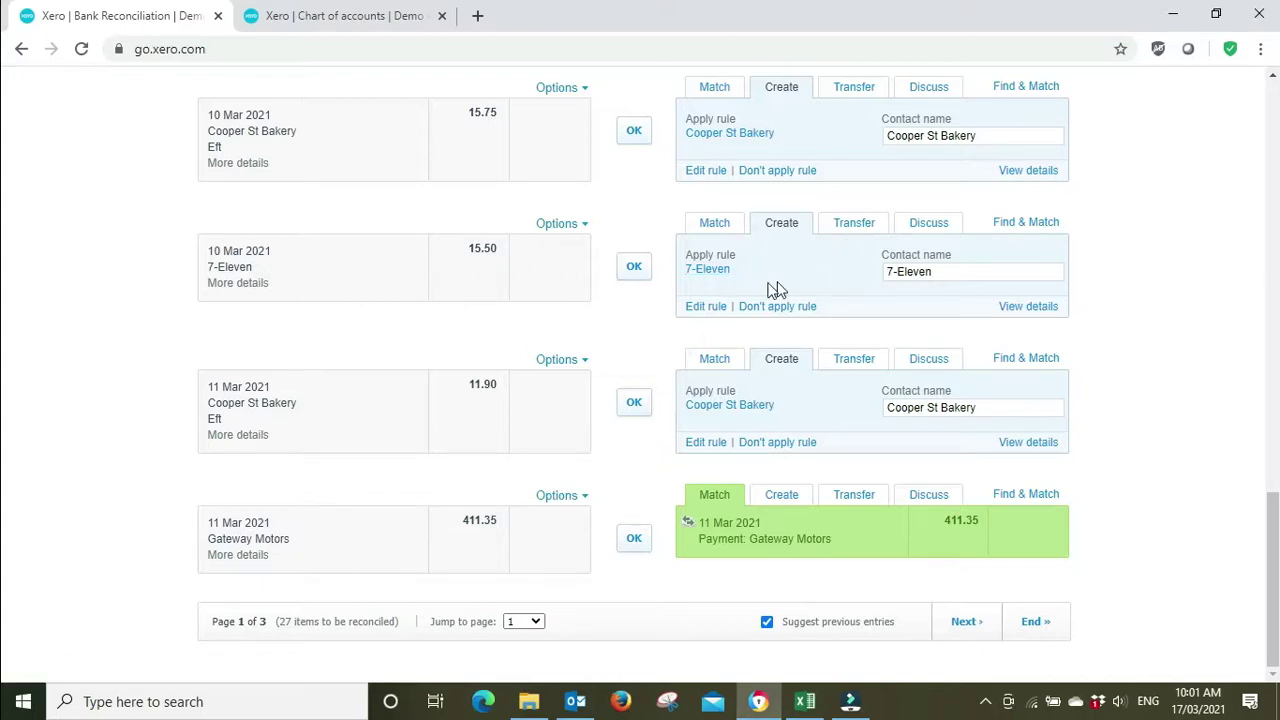
Open the 7-Eleven bank rule from its statement line and review its conditions, contact and allocation.
click(706, 308)
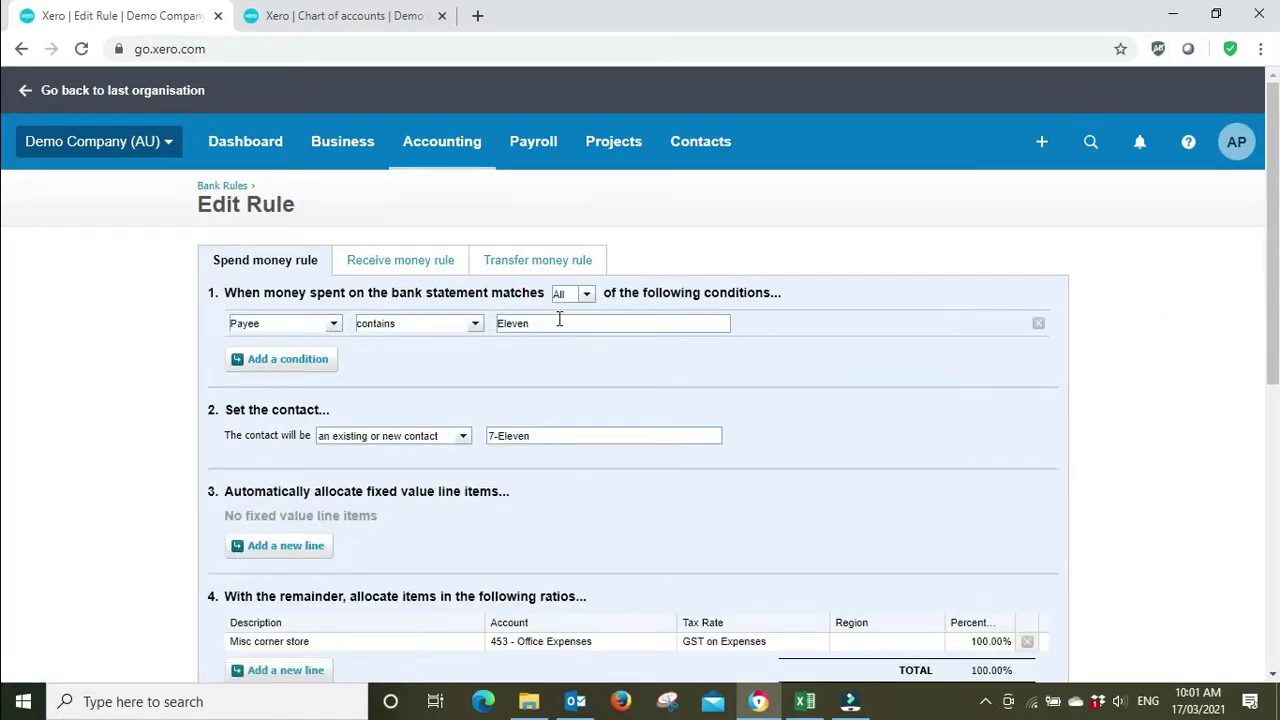
scroll(823, 335, down, 2)
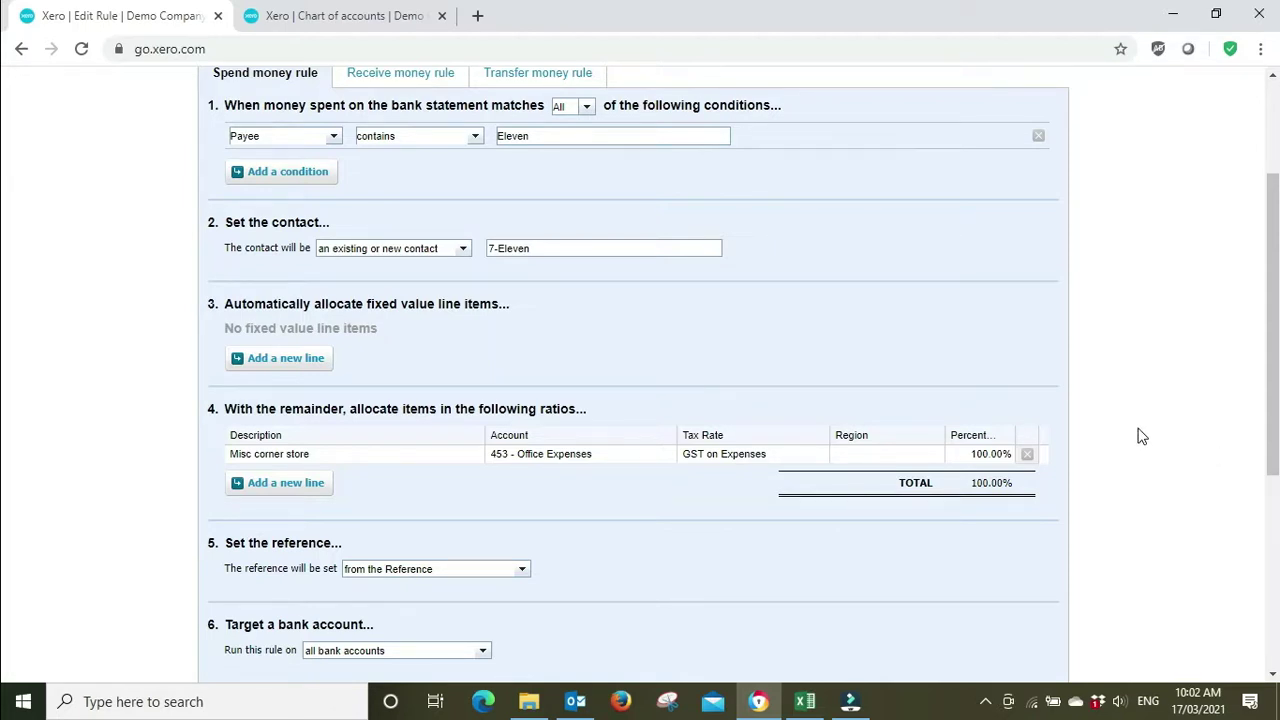
scroll(1140, 430, up, 3)
Delete the 7-Eleven and Cooper St Bakery rules from the spend money rules in the bank rules list.
click(222, 185)
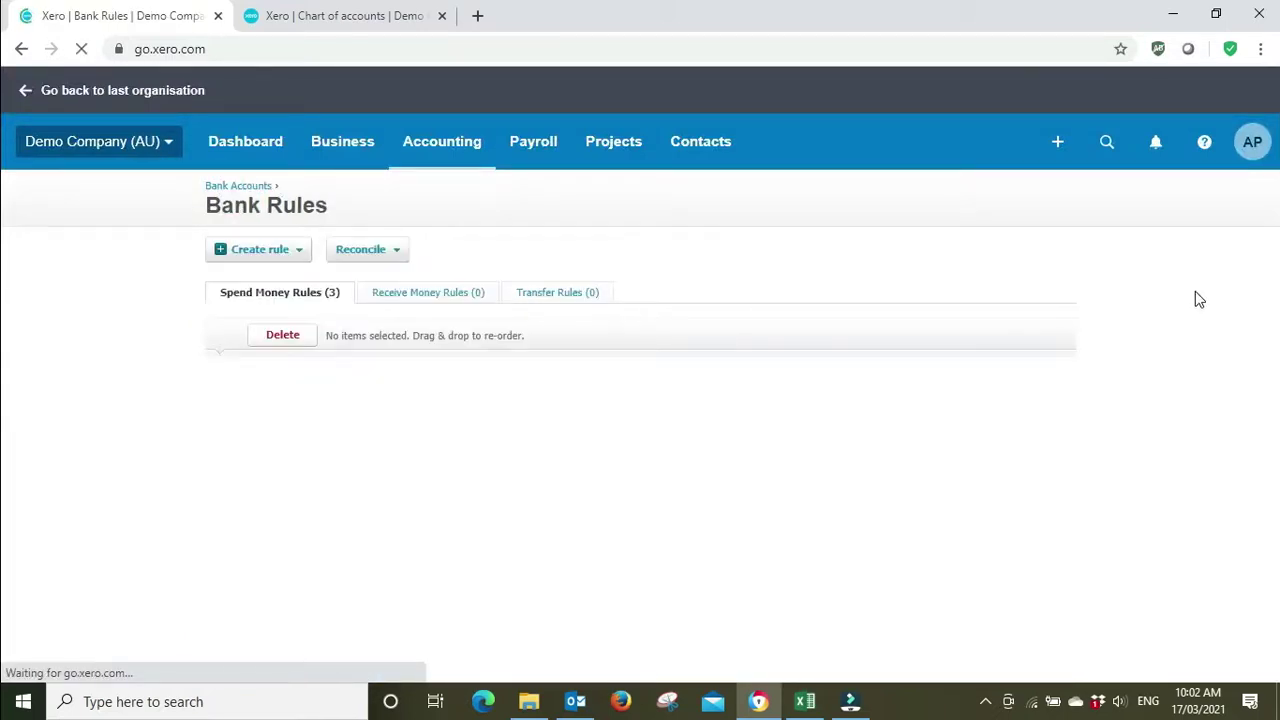
scroll(846, 345, down, 1)
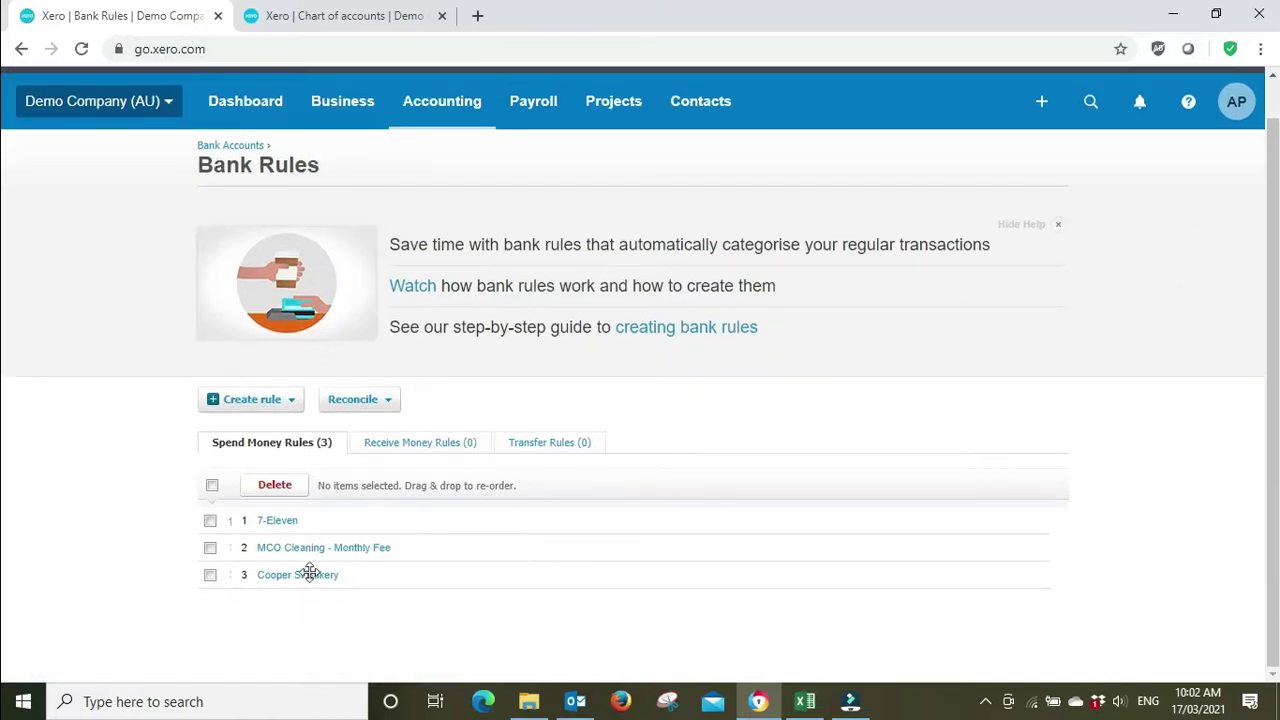
click(211, 521)
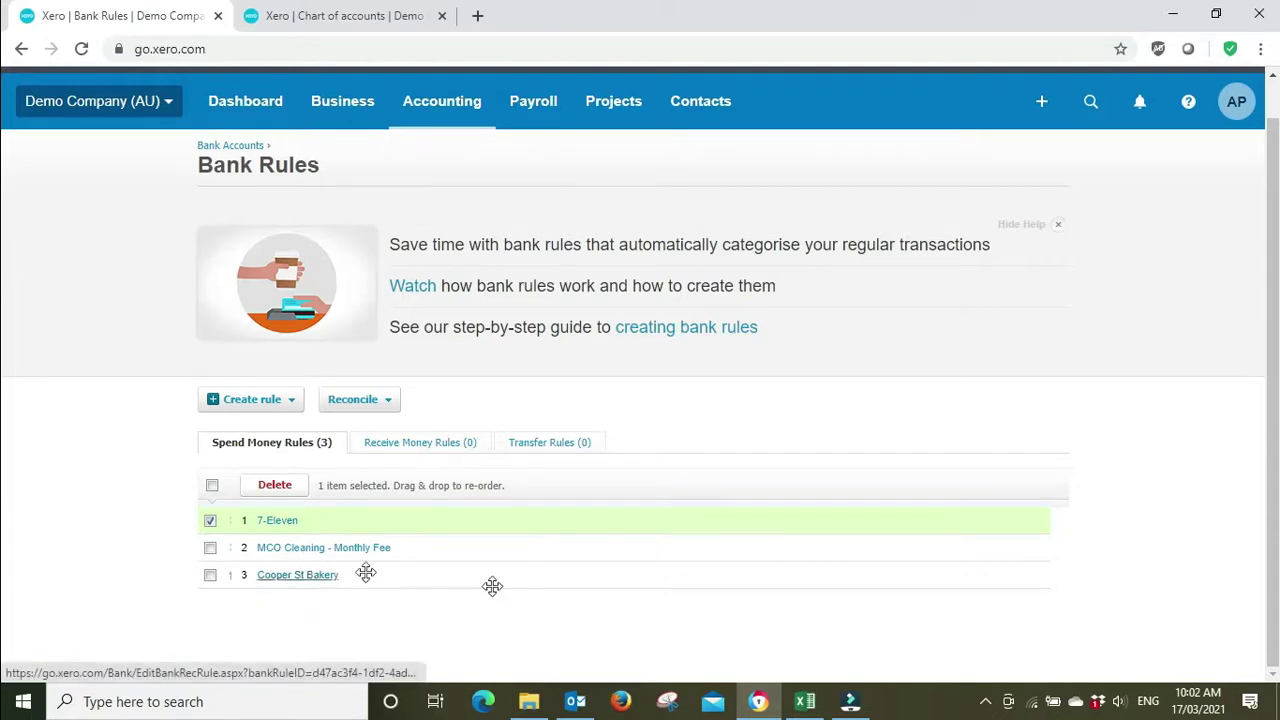
click(211, 578)
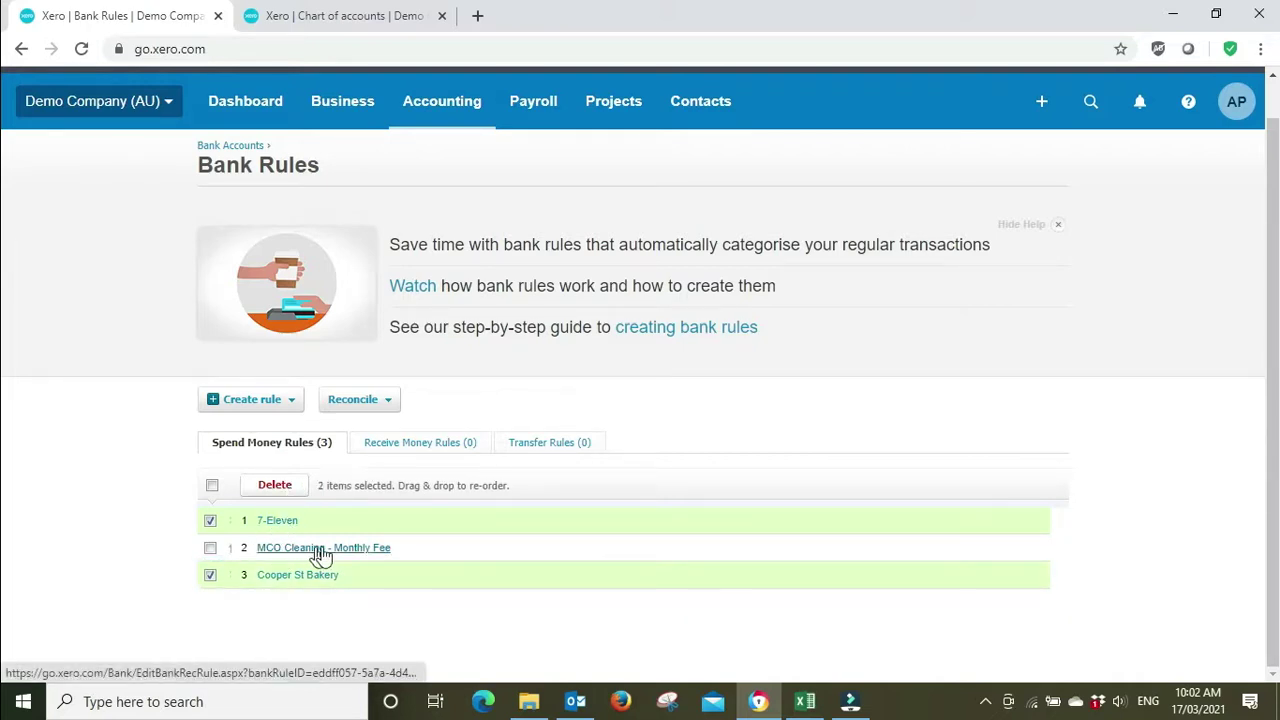
click(276, 486)
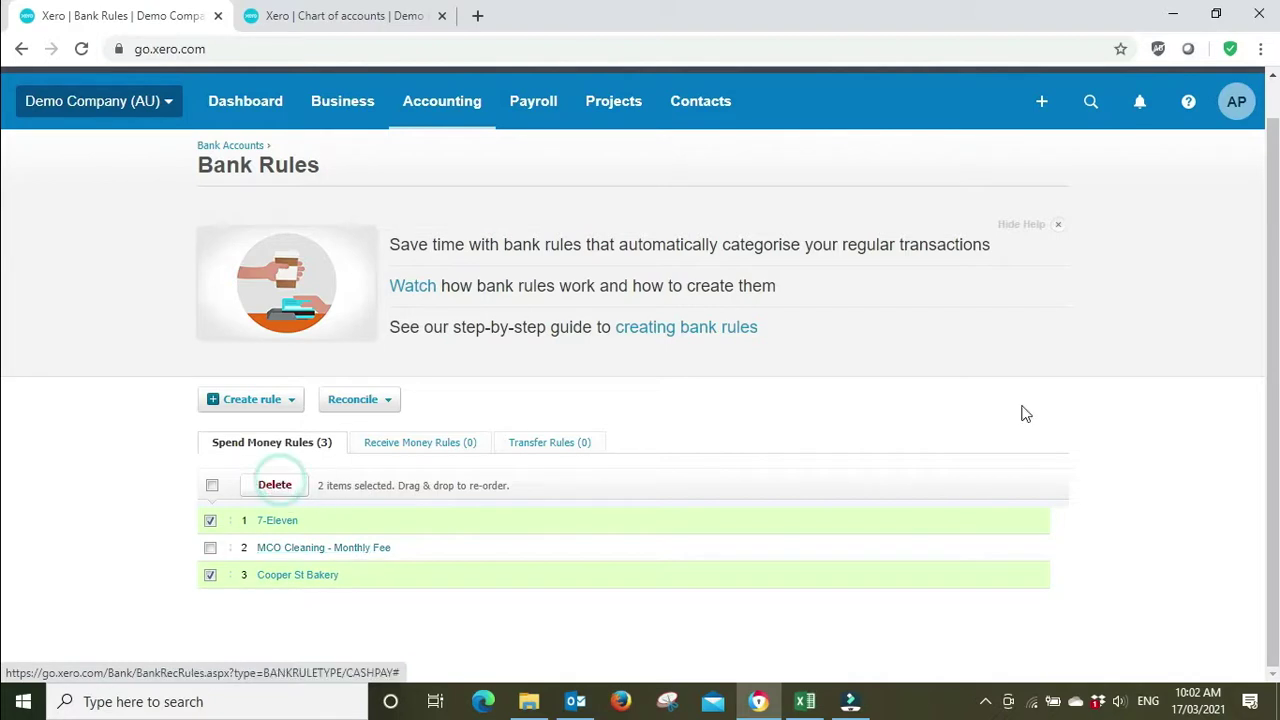
click(620, 456)
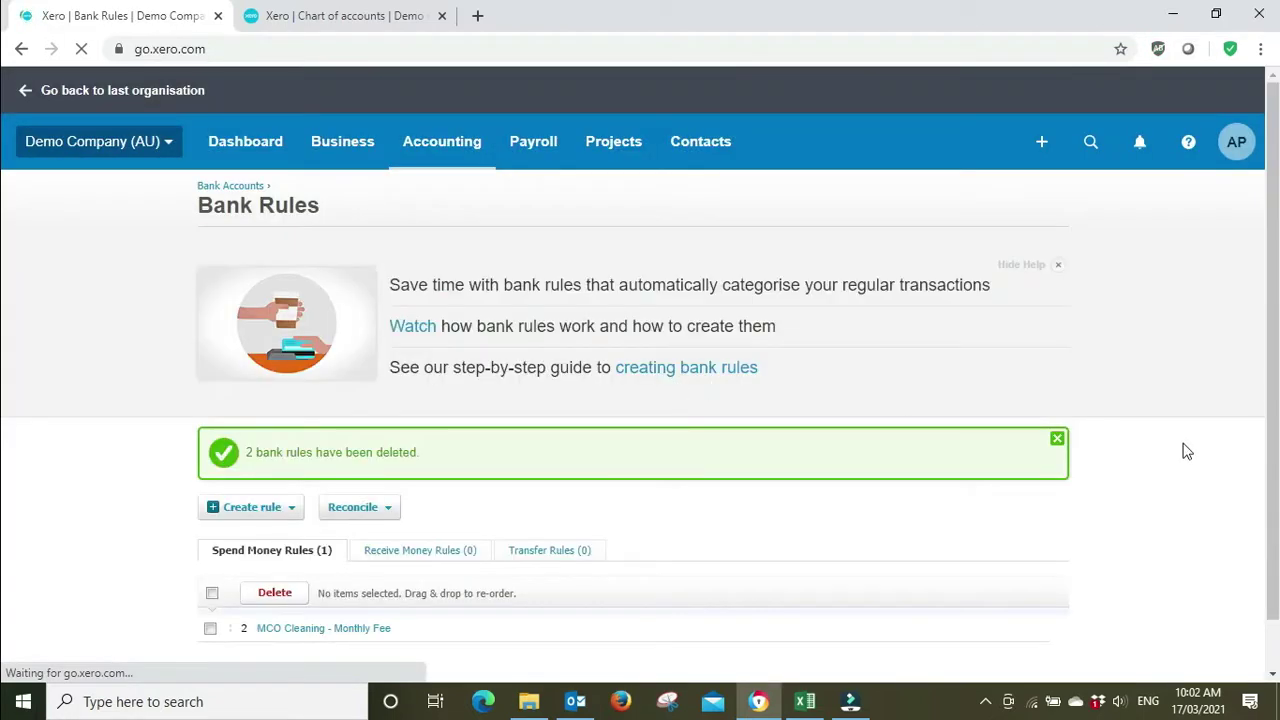
Return to the Business Bank Account reconciliation and examine the first page of statement lines with the rules deleted.
click(227, 146)
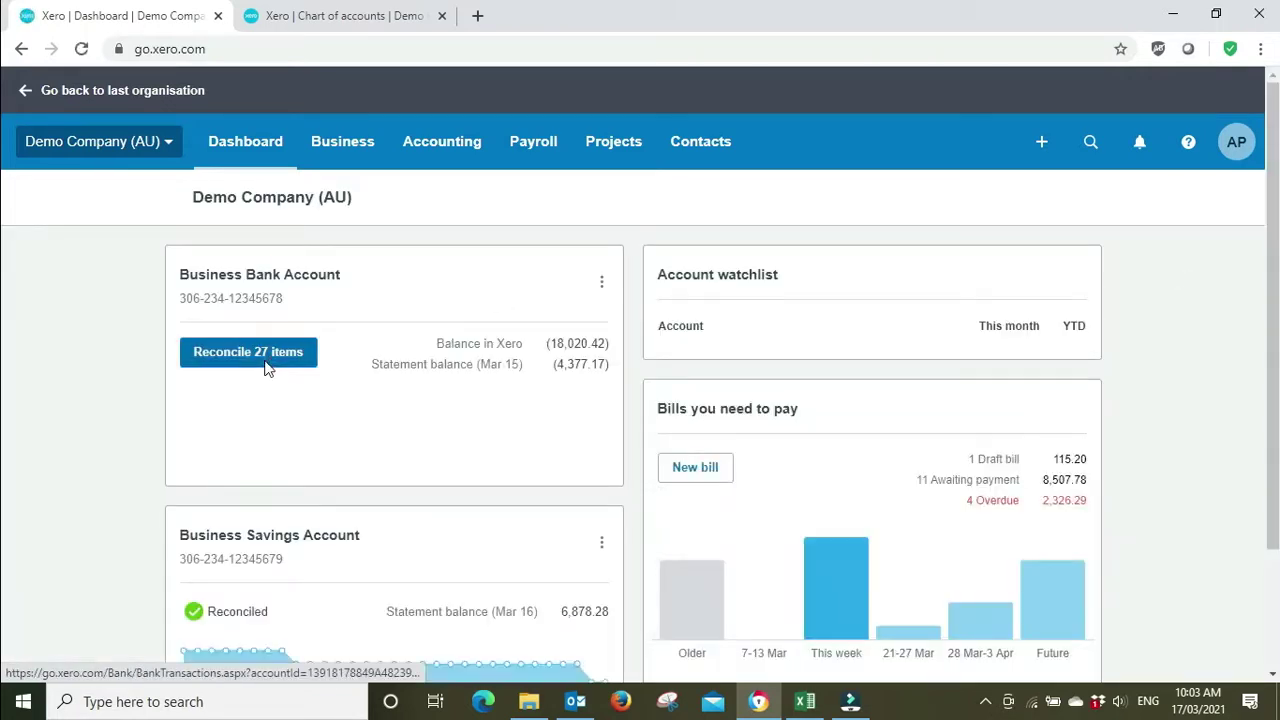
click(266, 362)
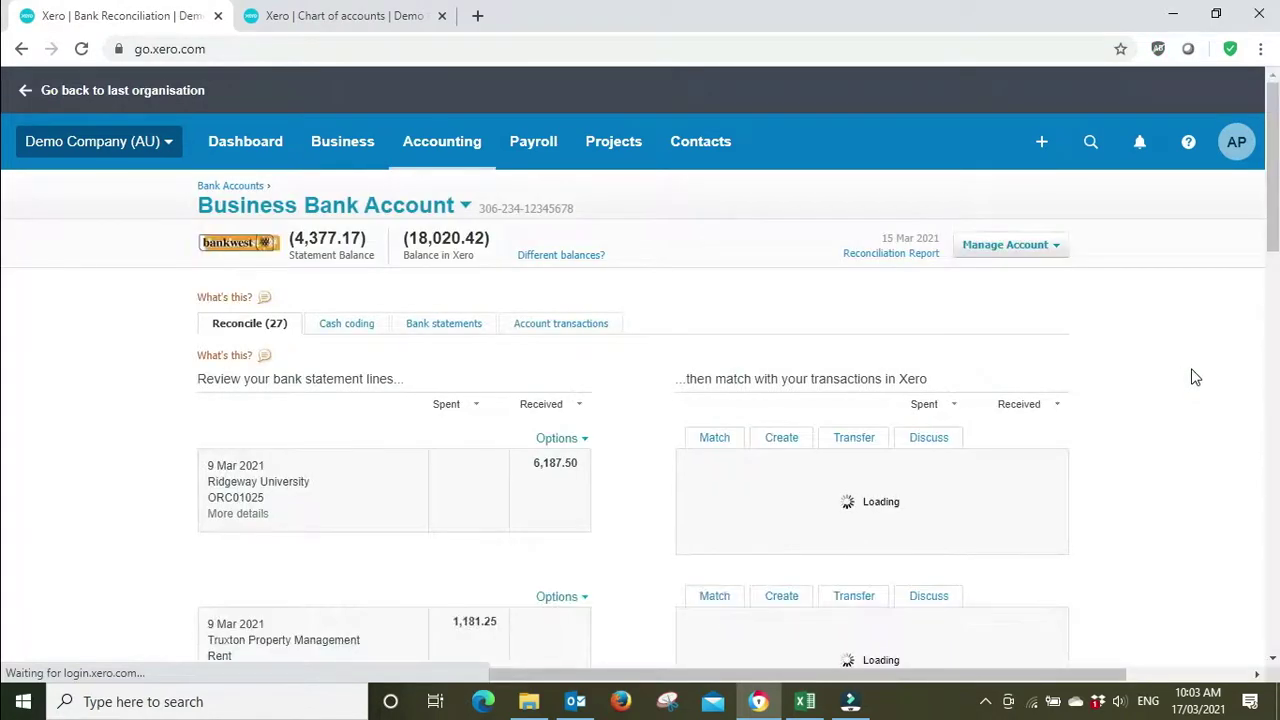
scroll(1195, 377, down, 2)
scroll(1195, 377, down, 3)
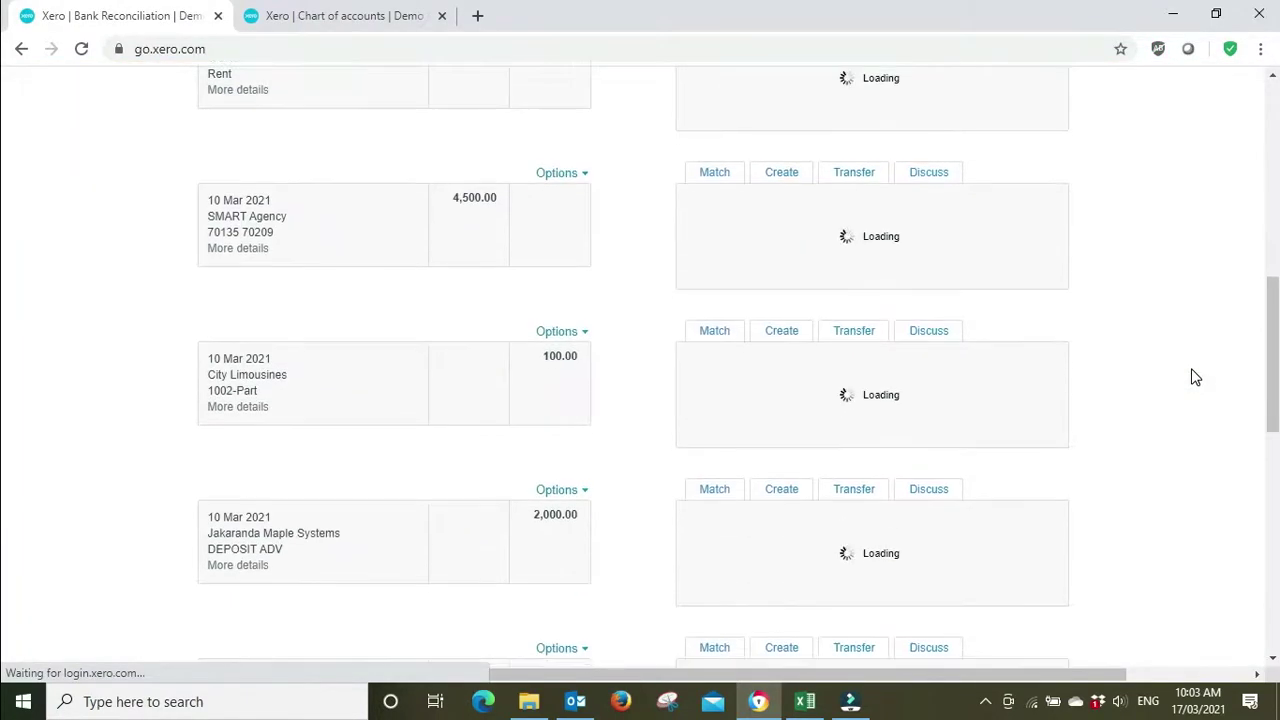
scroll(1195, 377, down, 4)
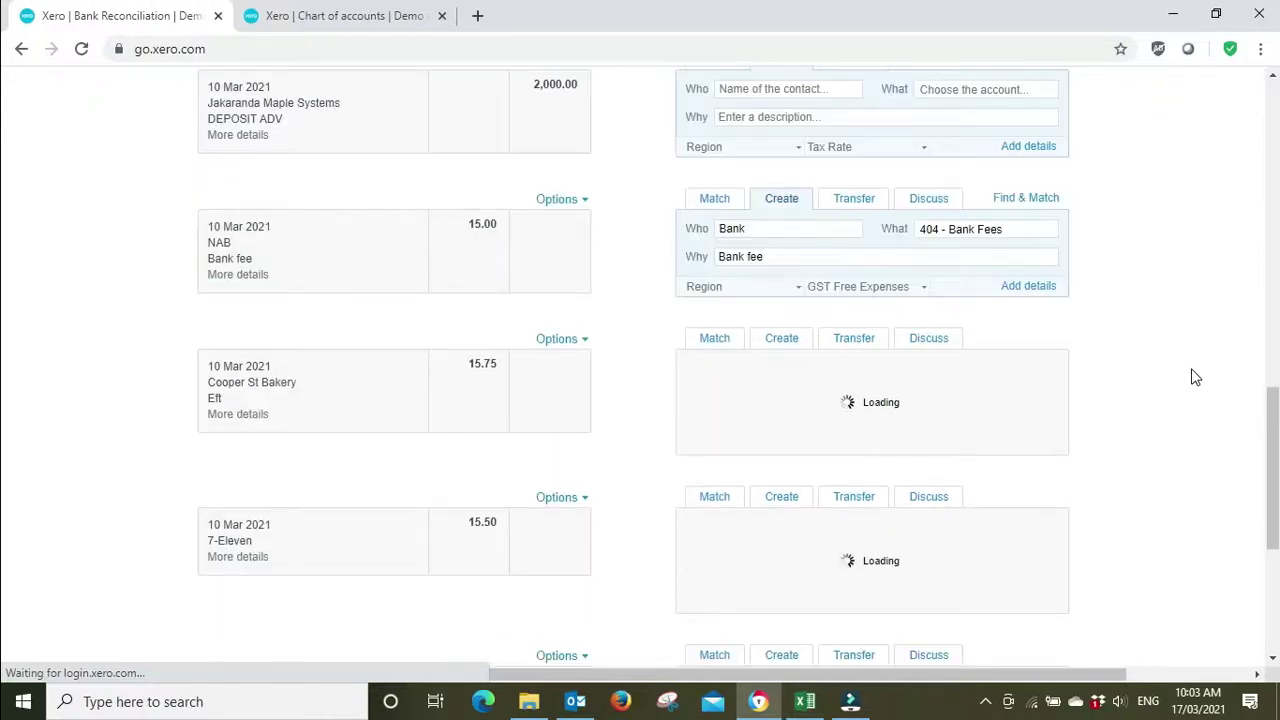
scroll(1191, 374, up, 3)
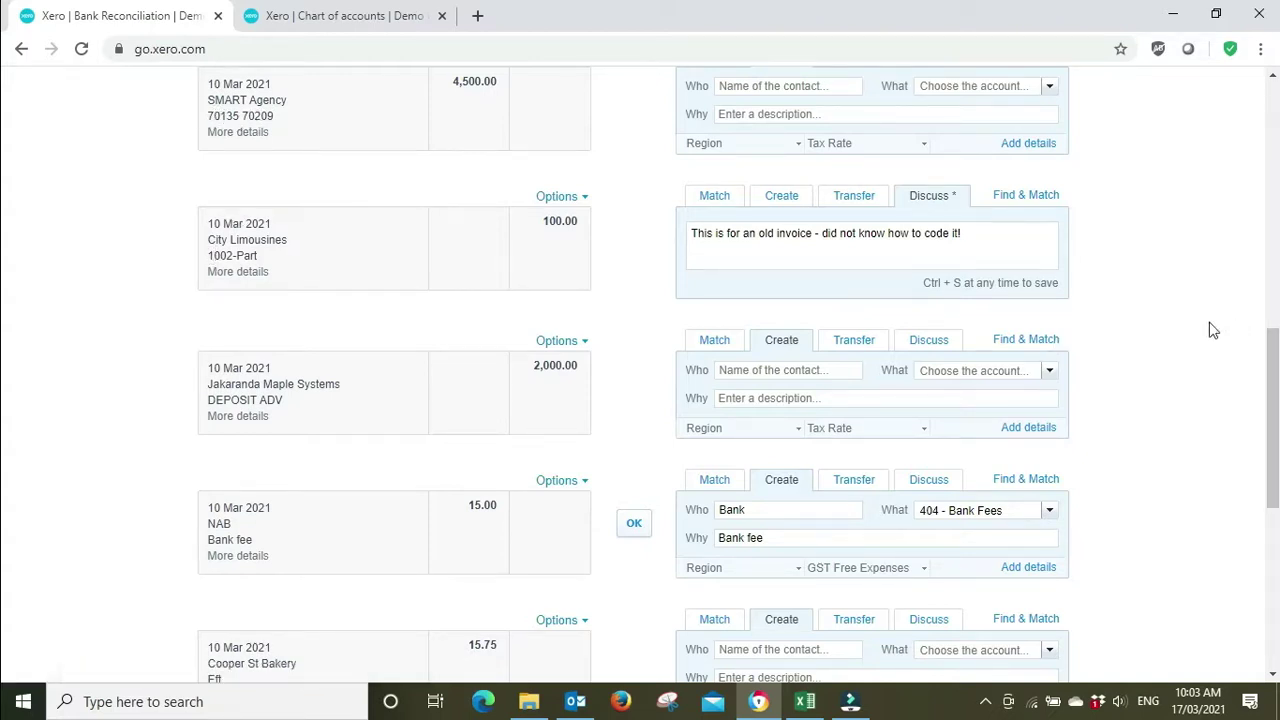
scroll(1188, 335, down, 1)
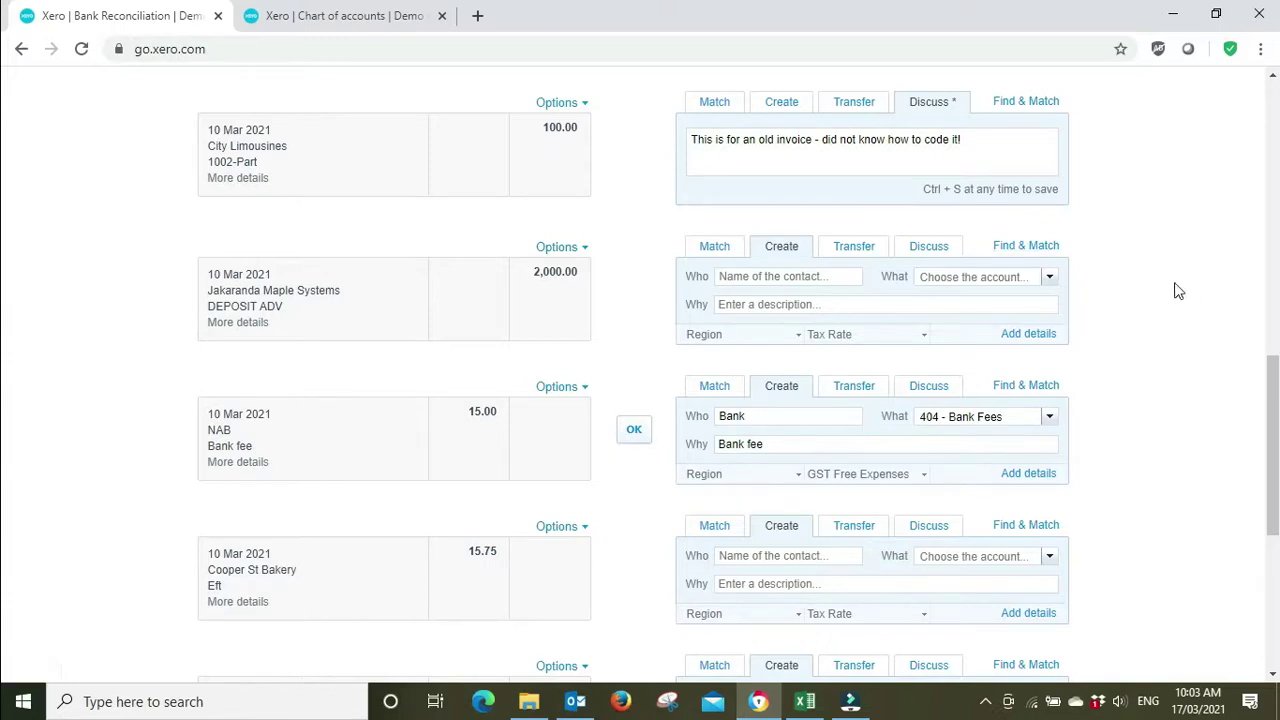
scroll(1179, 291, down, 2)
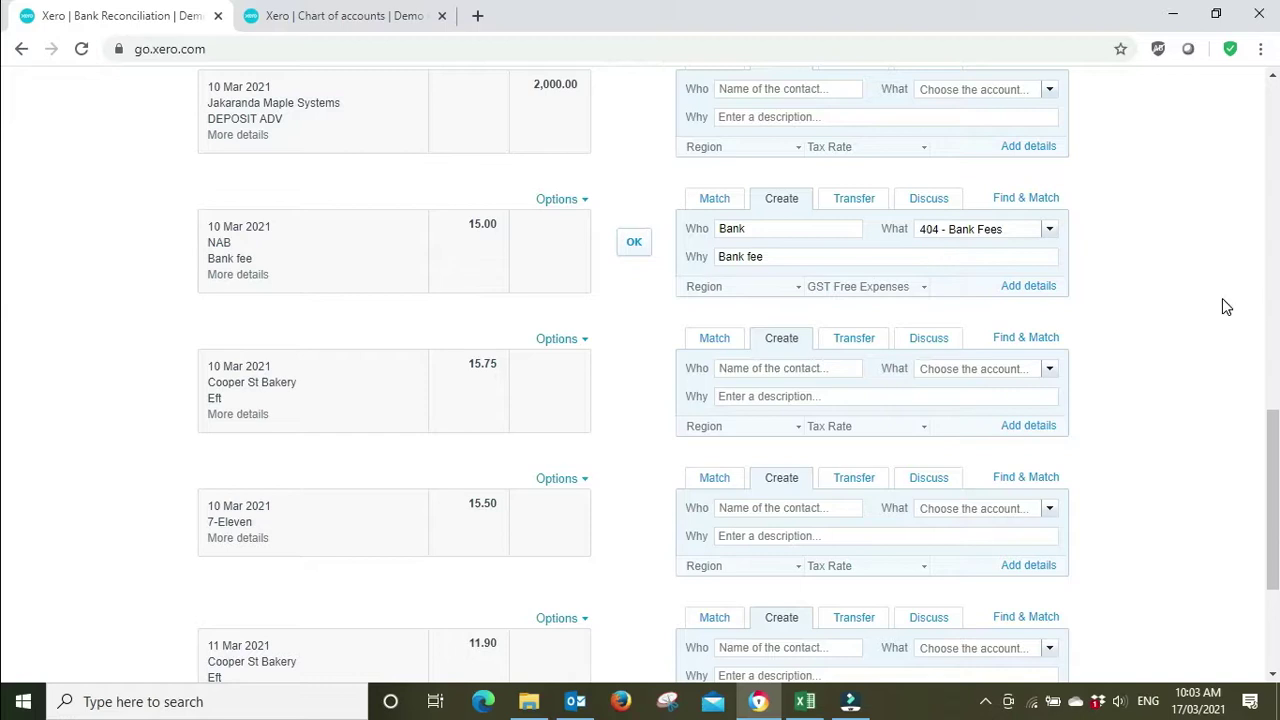
scroll(1222, 298, down, 3)
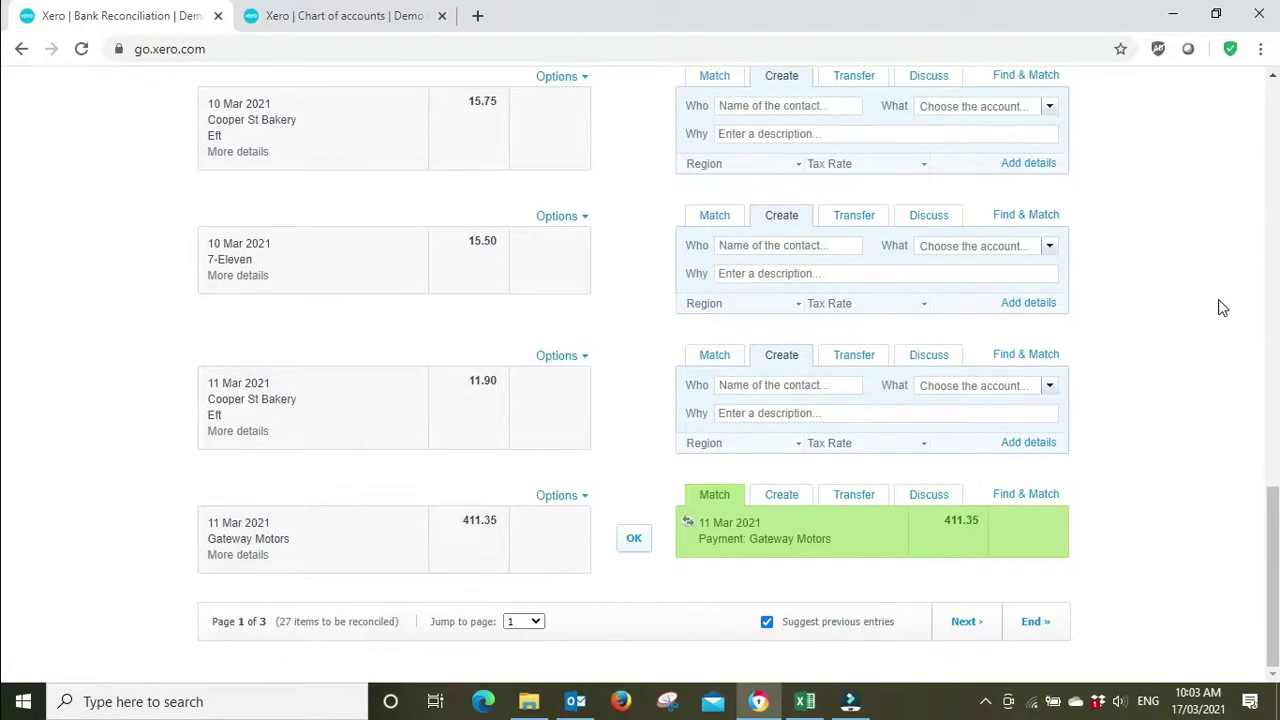
Go to the second page of statement lines and look through the transactions for one suited to a new rule.
click(962, 624)
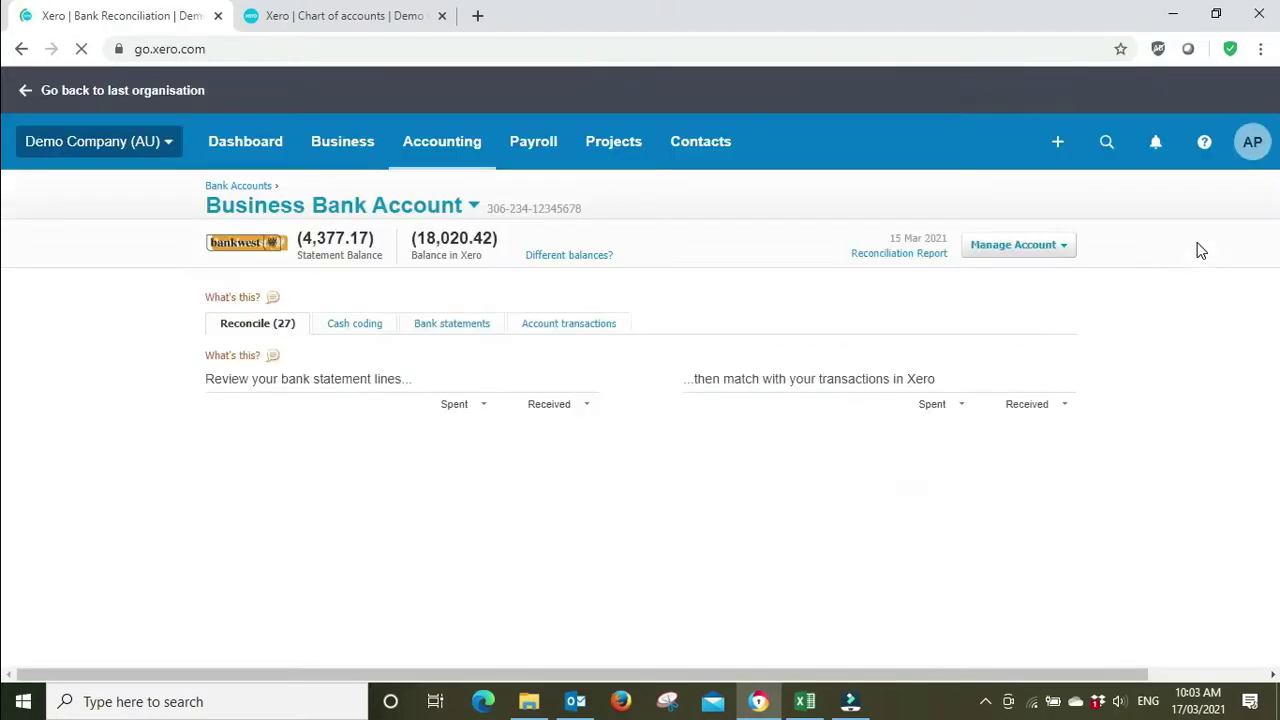
scroll(1201, 251, down, 3)
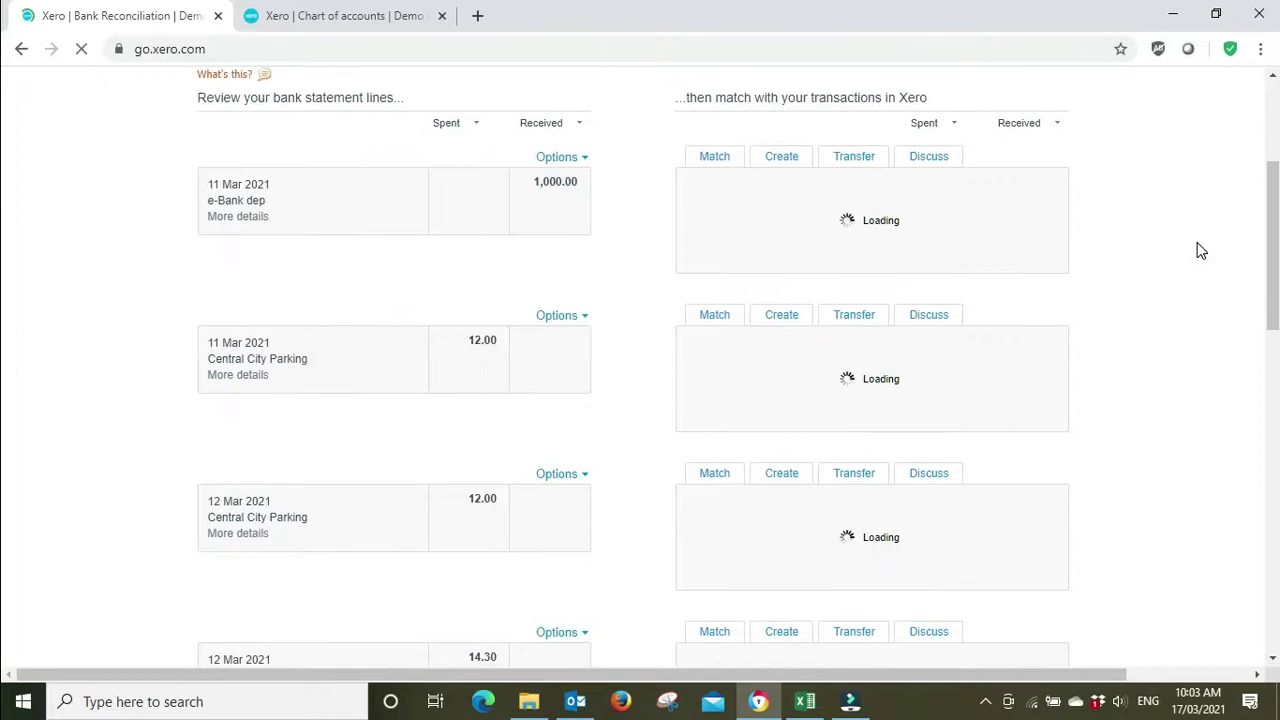
scroll(1201, 251, down, 3)
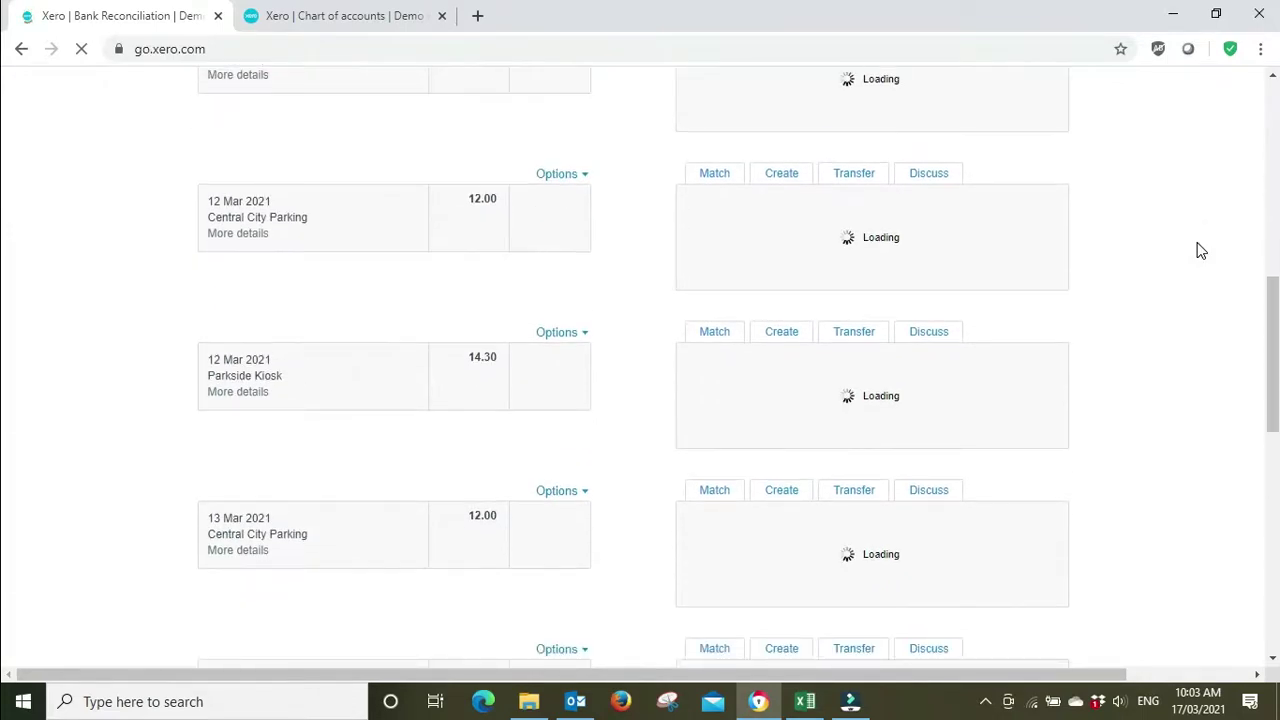
scroll(1201, 251, up, 2)
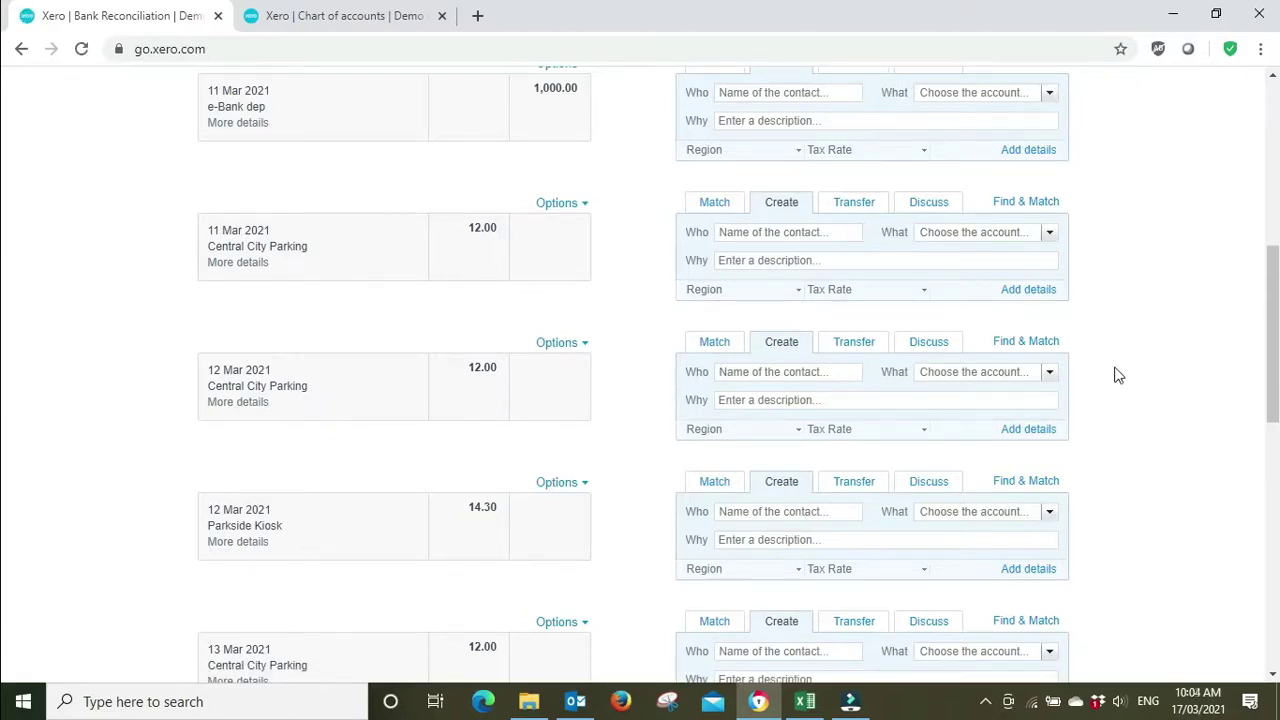
scroll(1180, 375, down, 2)
scroll(1180, 375, down, 3)
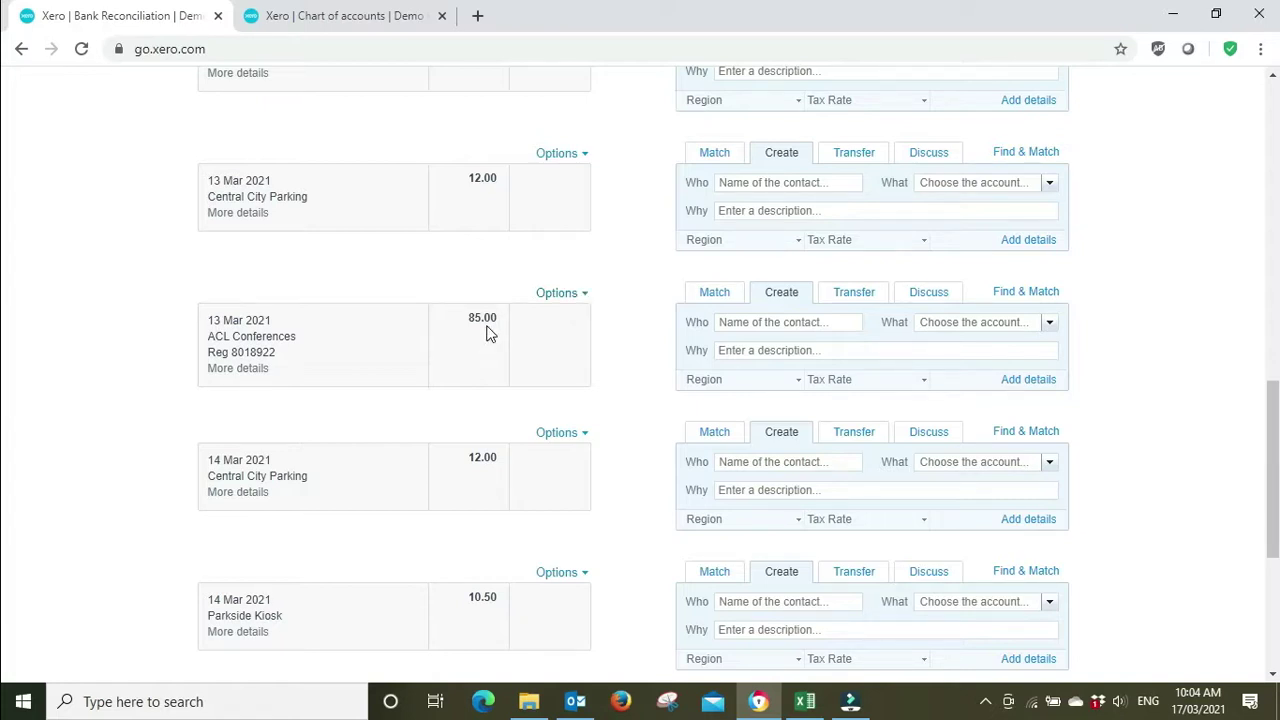
click(583, 292)
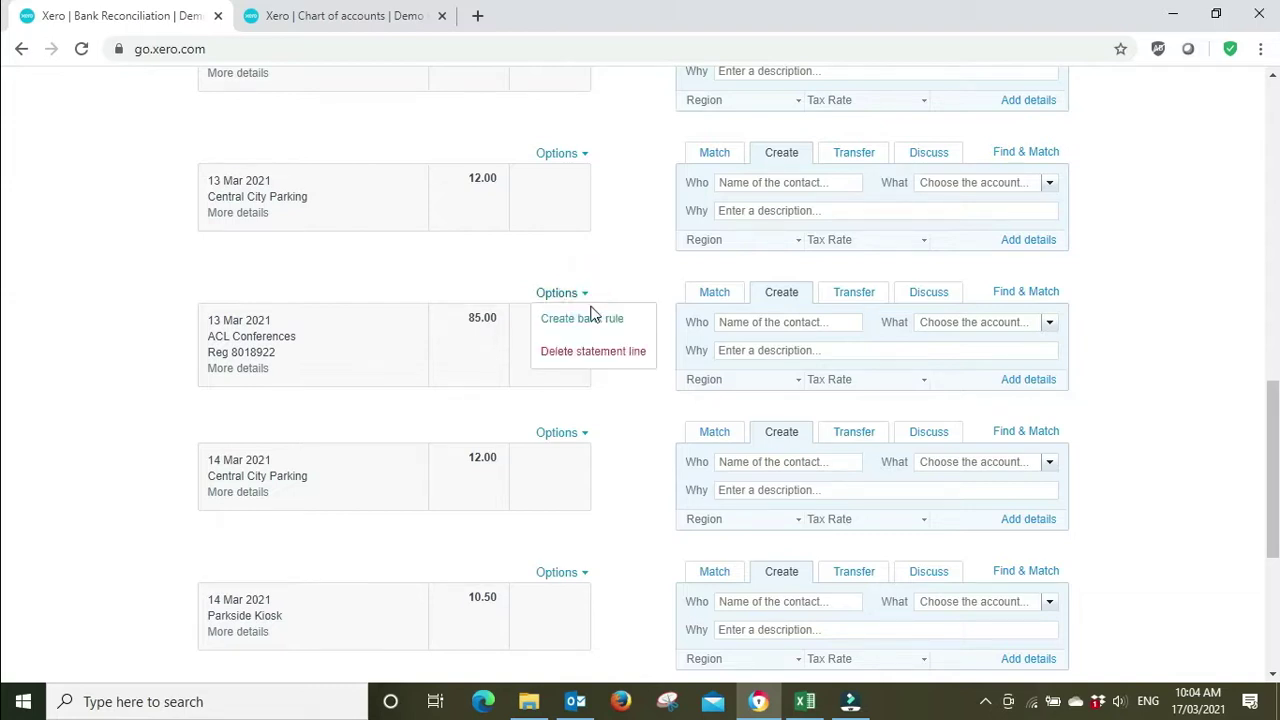
click(594, 322)
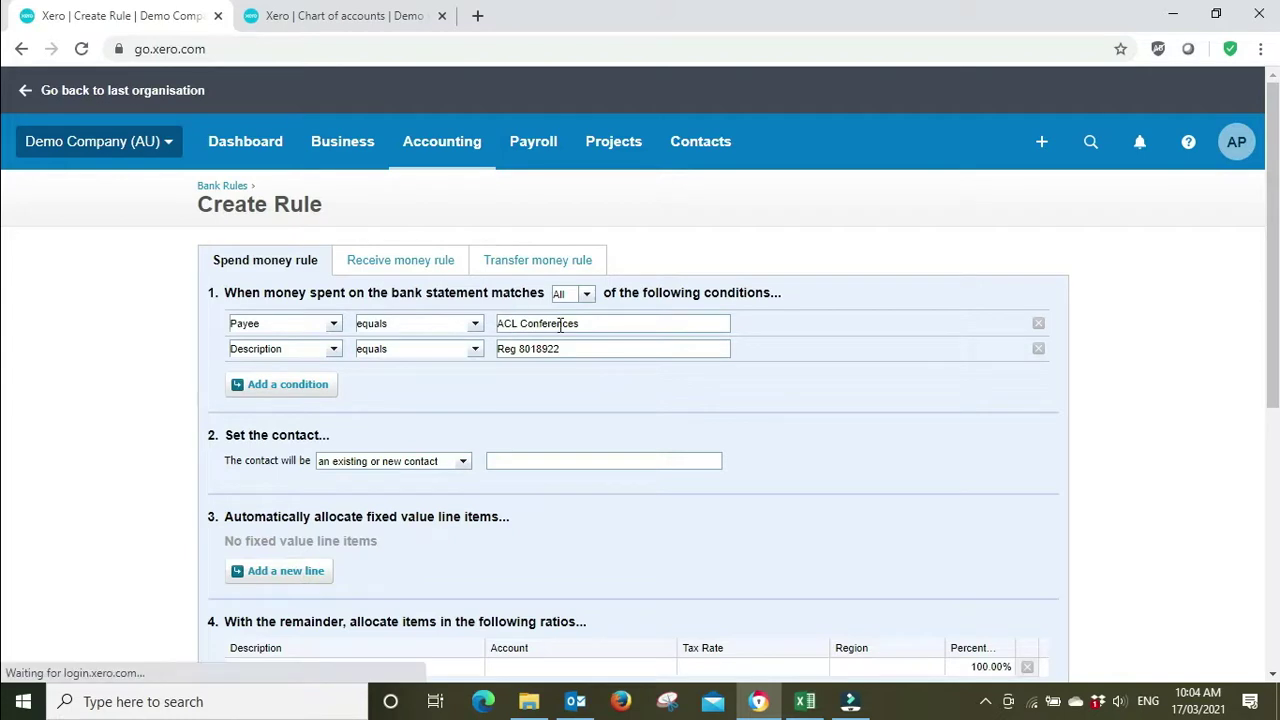
click(1038, 323)
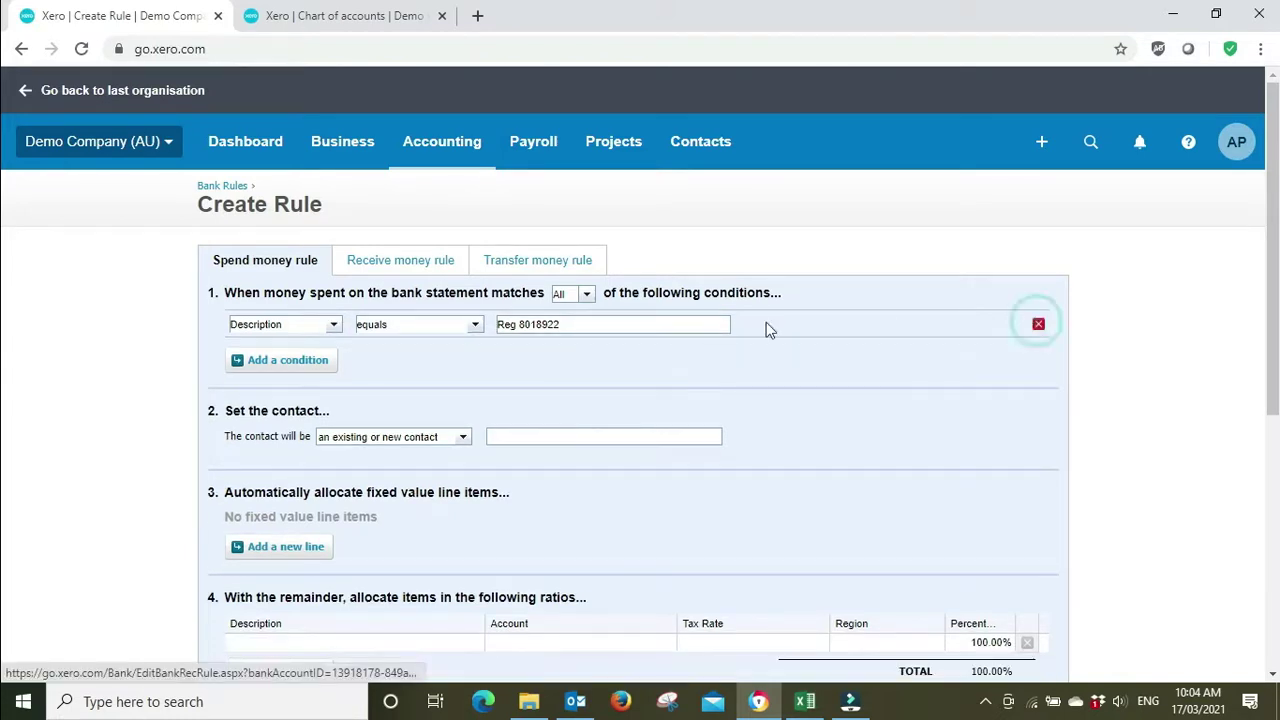
click(332, 327)
click(268, 380)
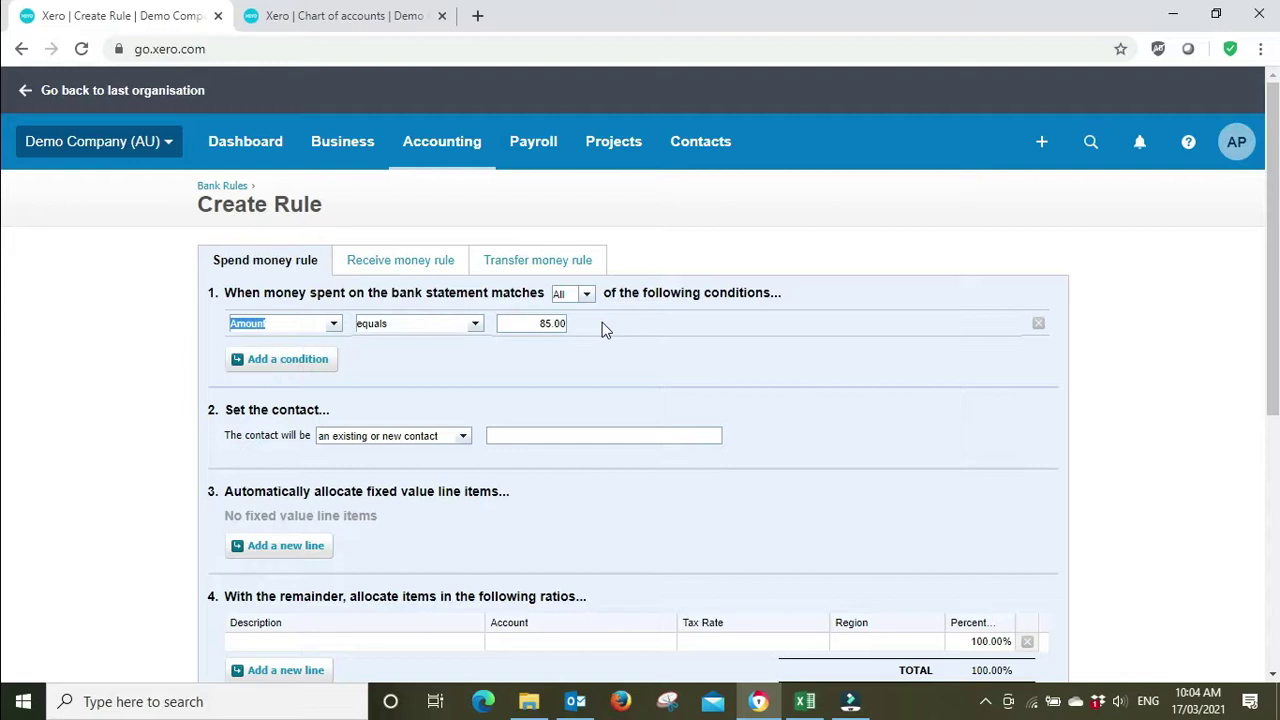
click(20, 50)
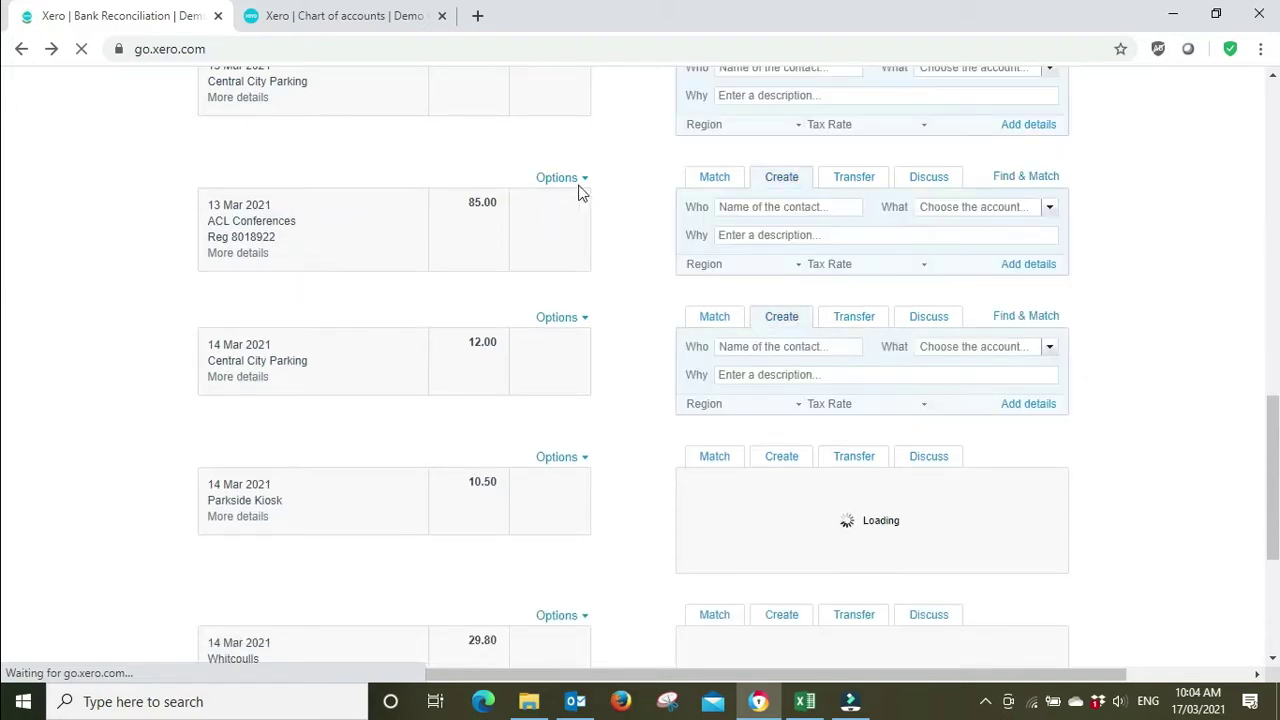
Start a bank rule from the 85.00 ACL Conferences statement line dated 13 Mar 2021 and remove its payee condition.
click(584, 179)
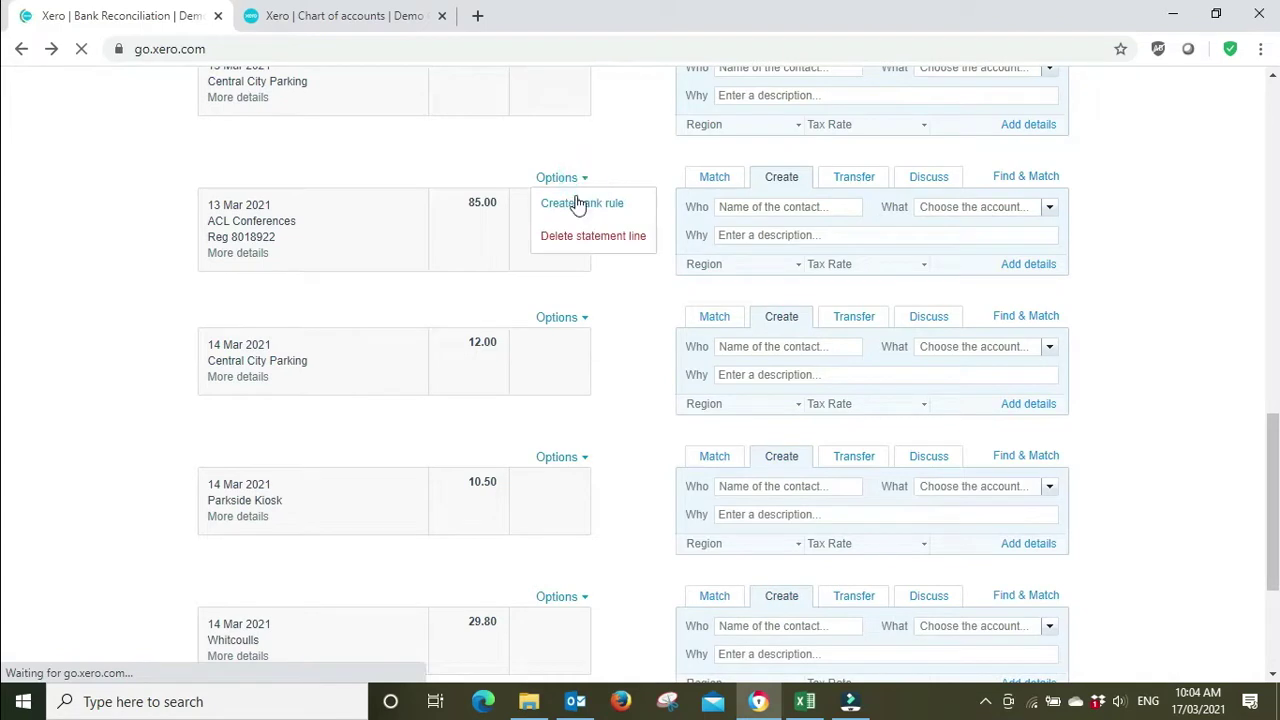
click(575, 206)
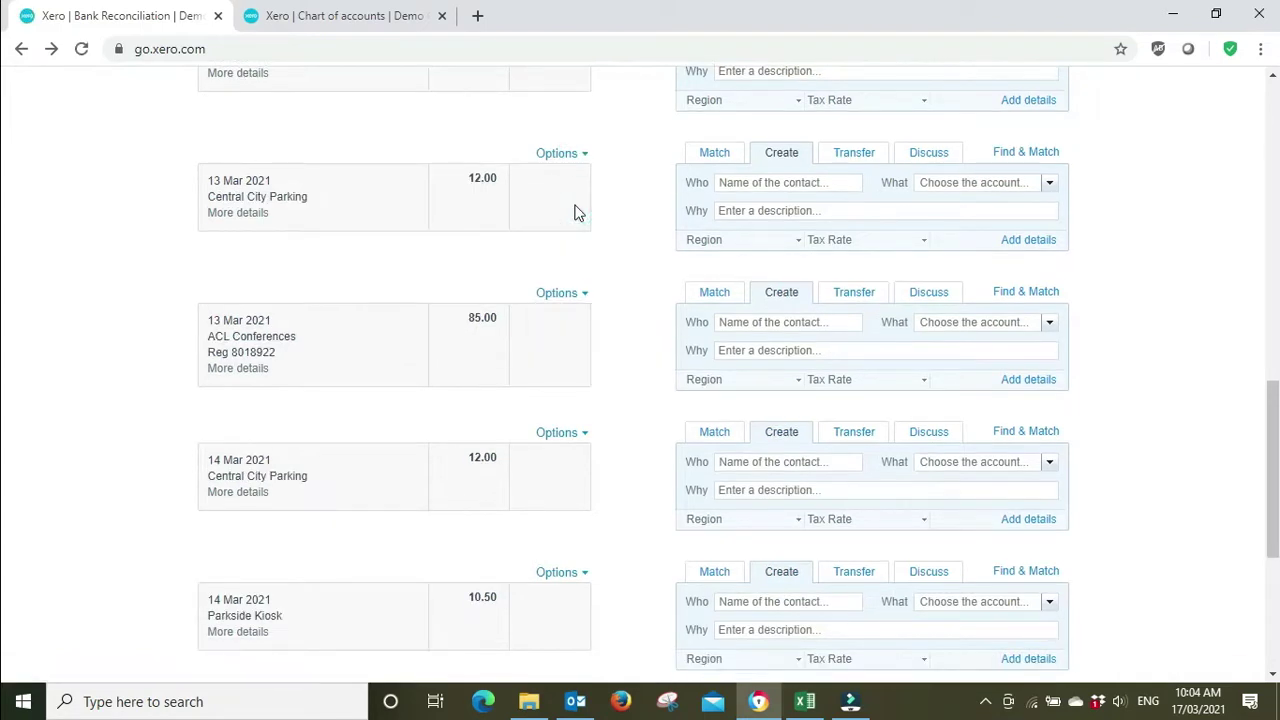
click(584, 295)
click(585, 321)
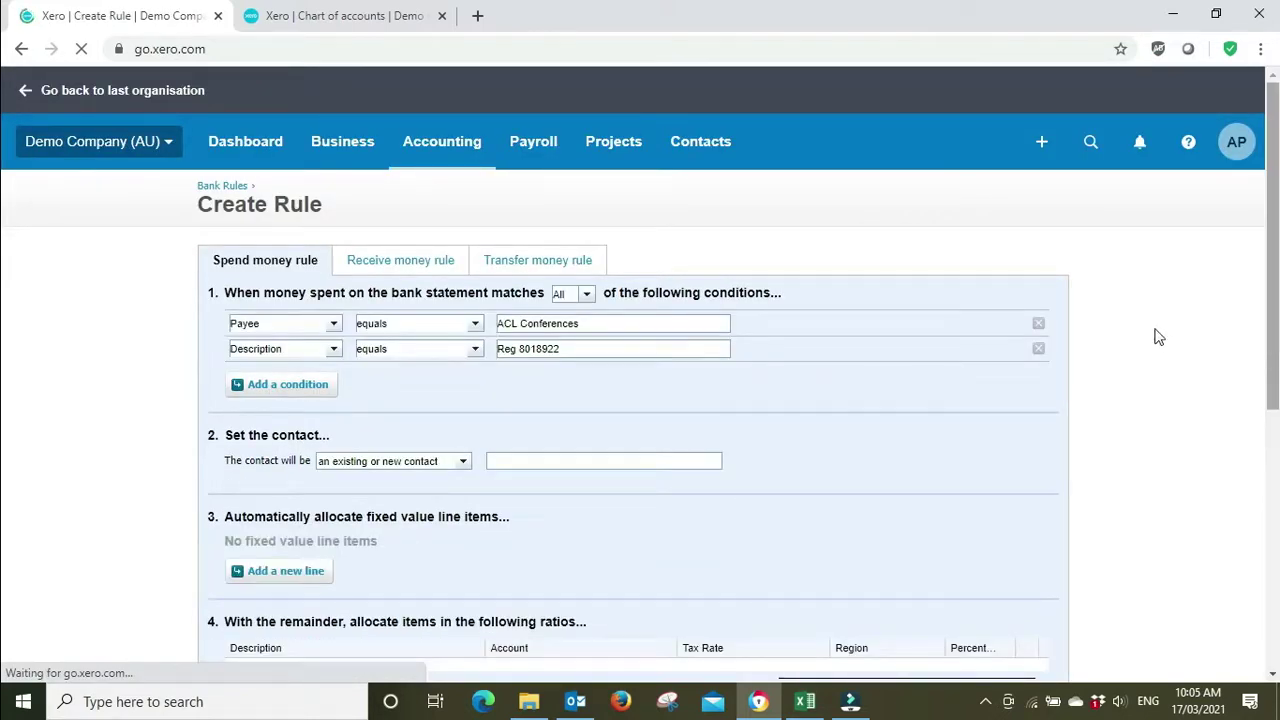
click(1038, 324)
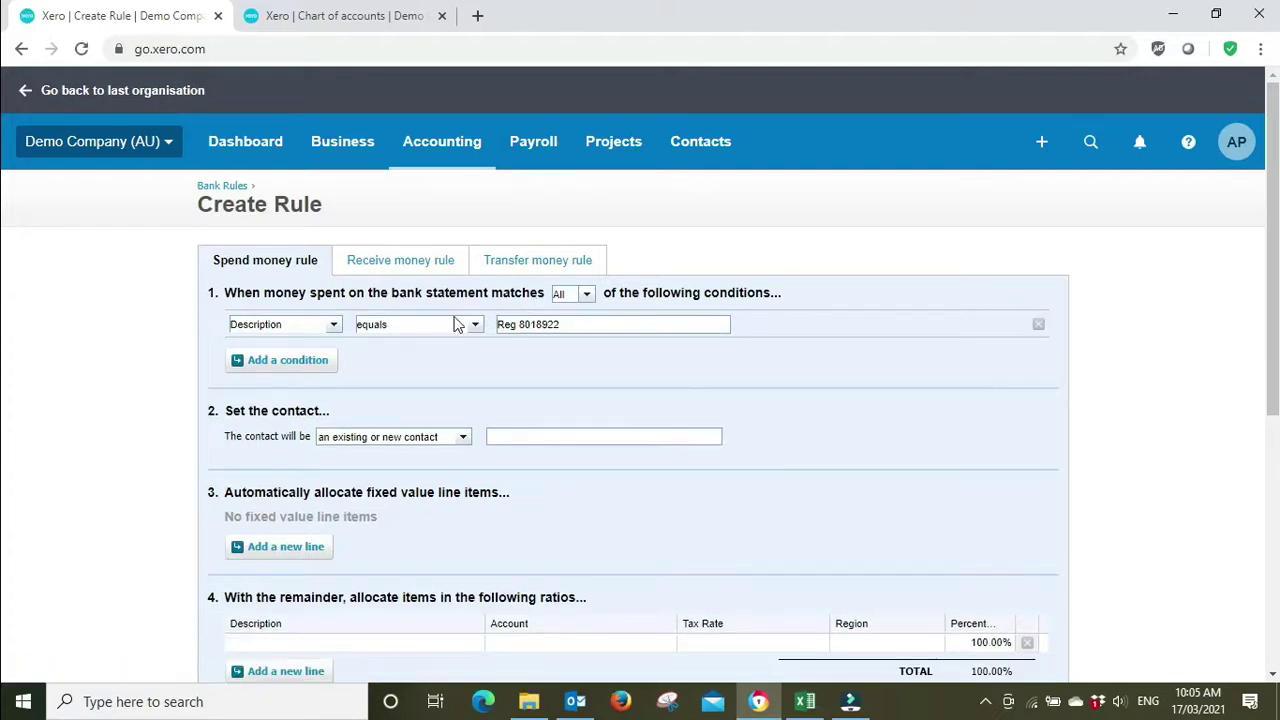
Set the rule's contact to ACL Conferences and change the remaining condition to match an amount equal to 85.00.
click(558, 437)
text(ACL COn)
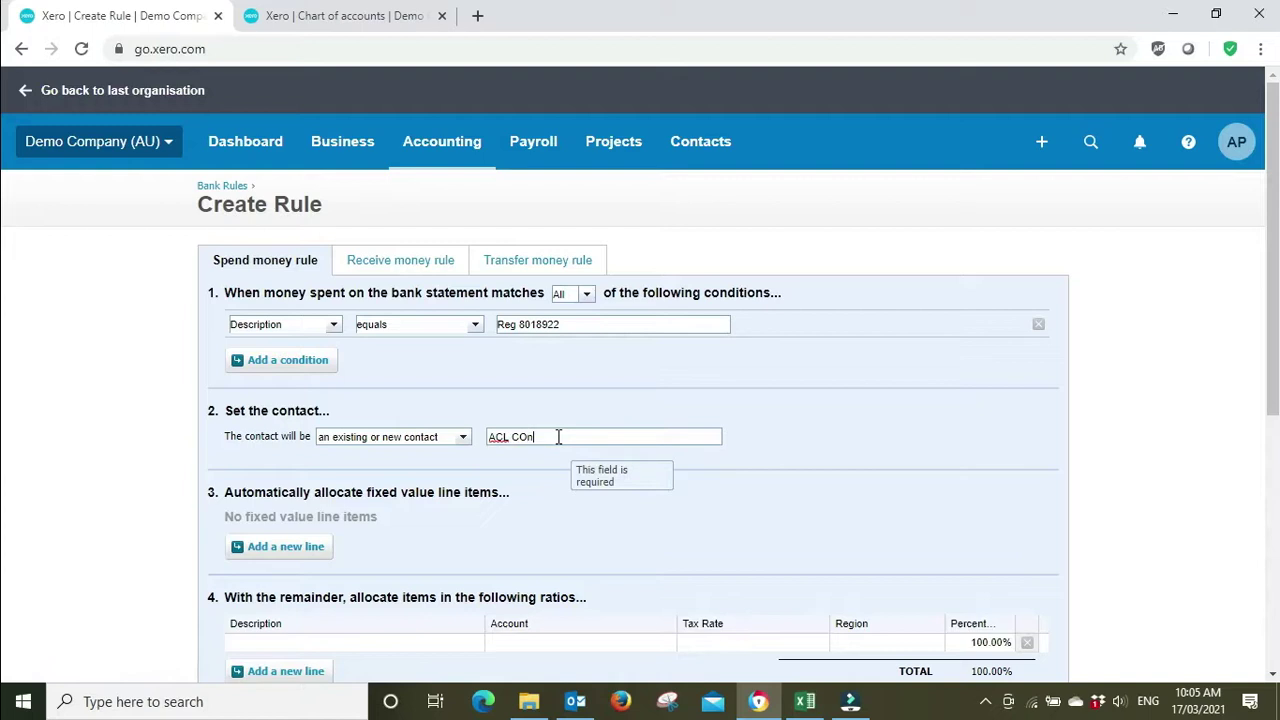
text(ference)
drag(578, 437, 523, 444)
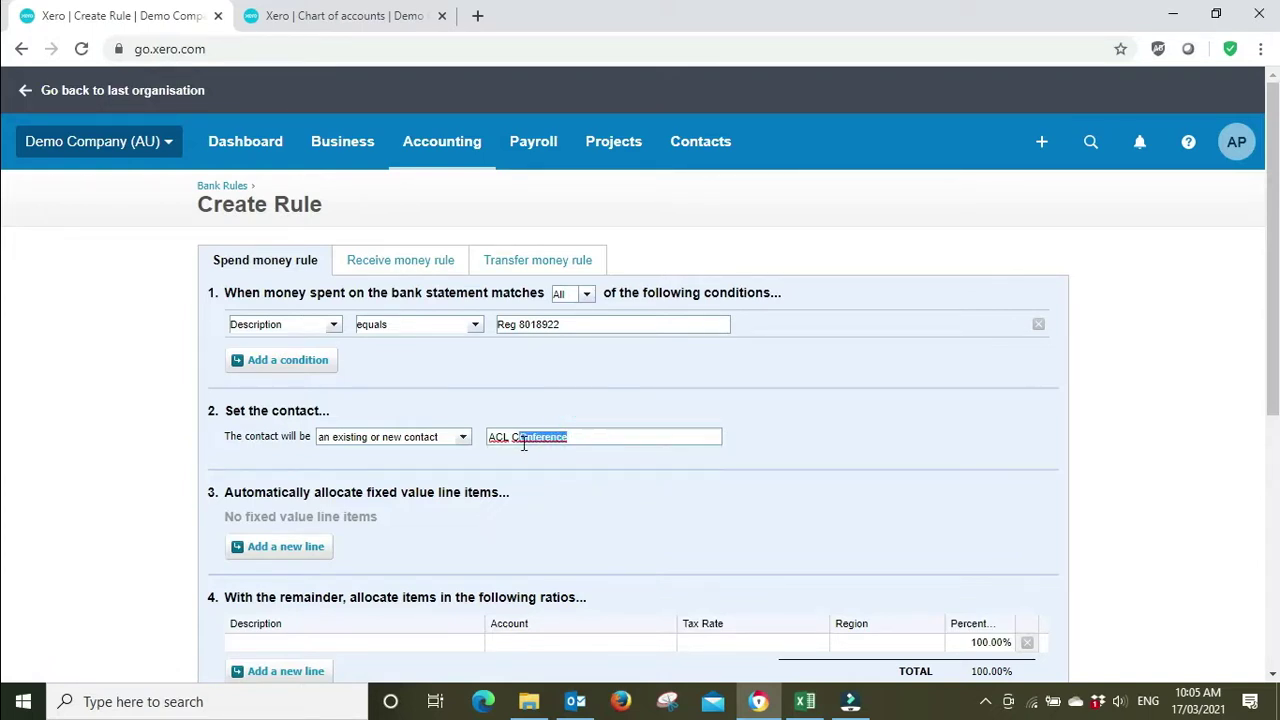
text(on)
click(335, 324)
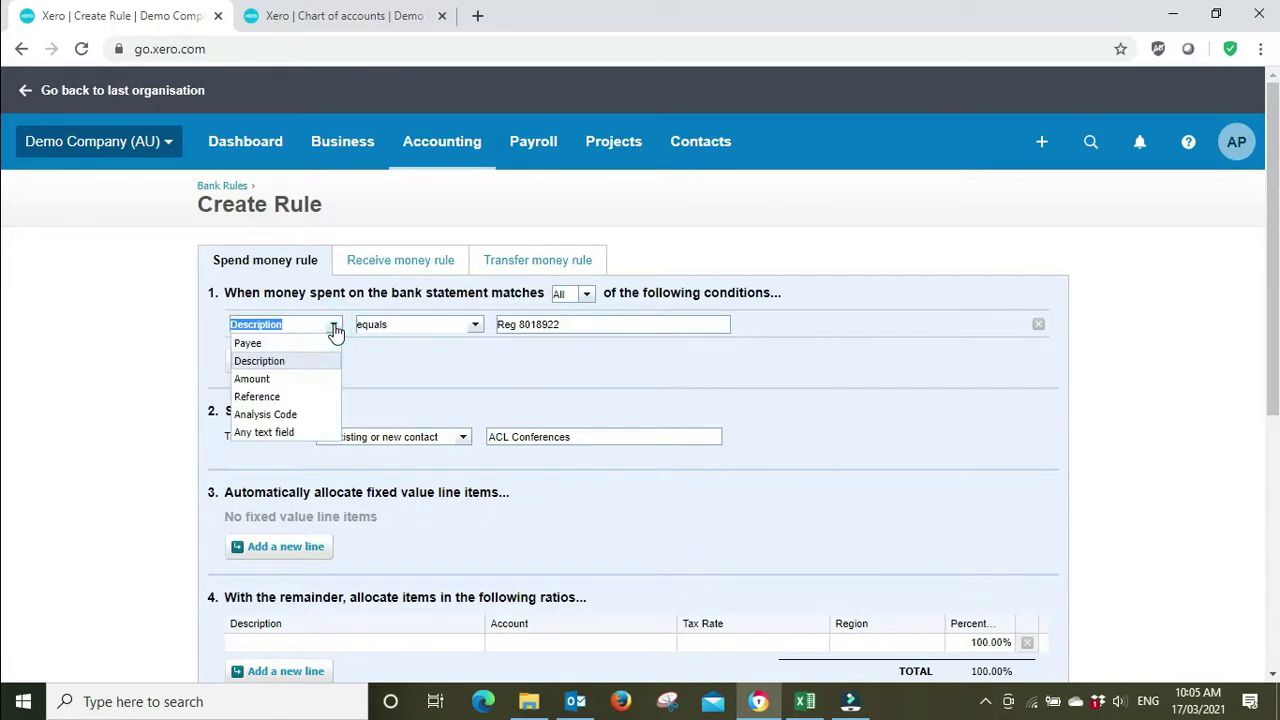
click(258, 377)
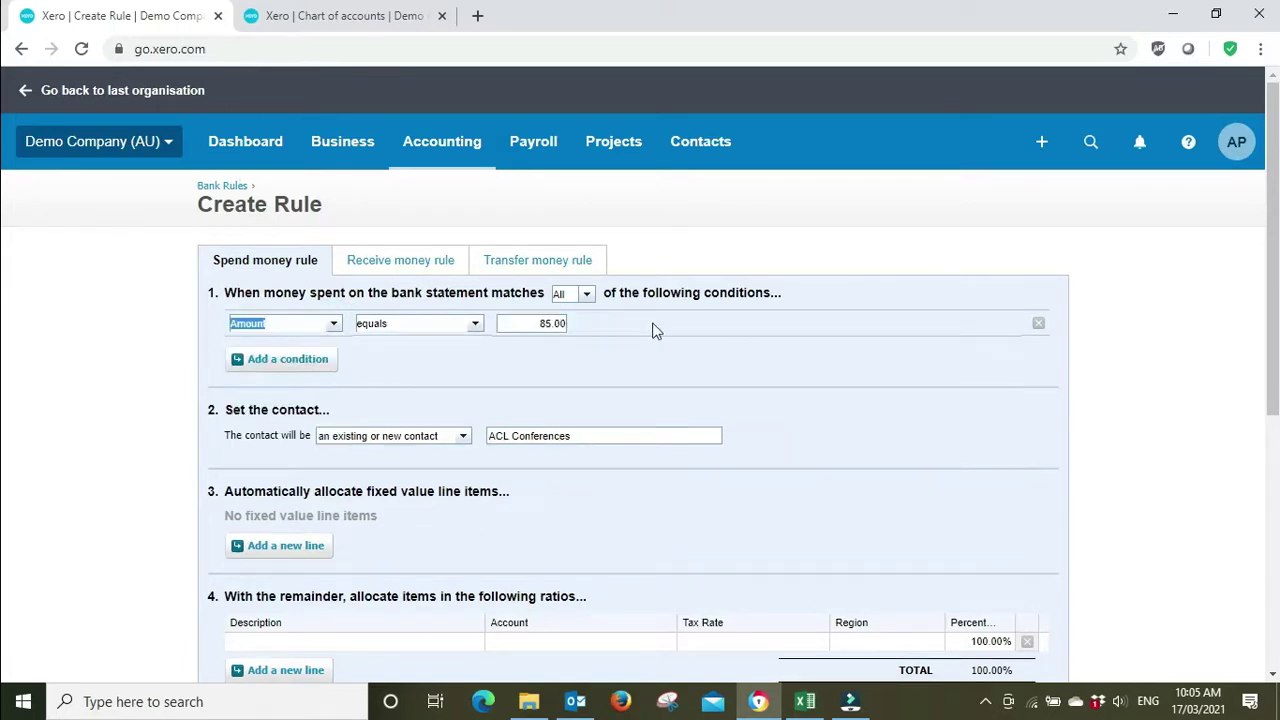
Add a fixed value line item with the description "Monthly subscription fee".
scroll(877, 377, down, 2)
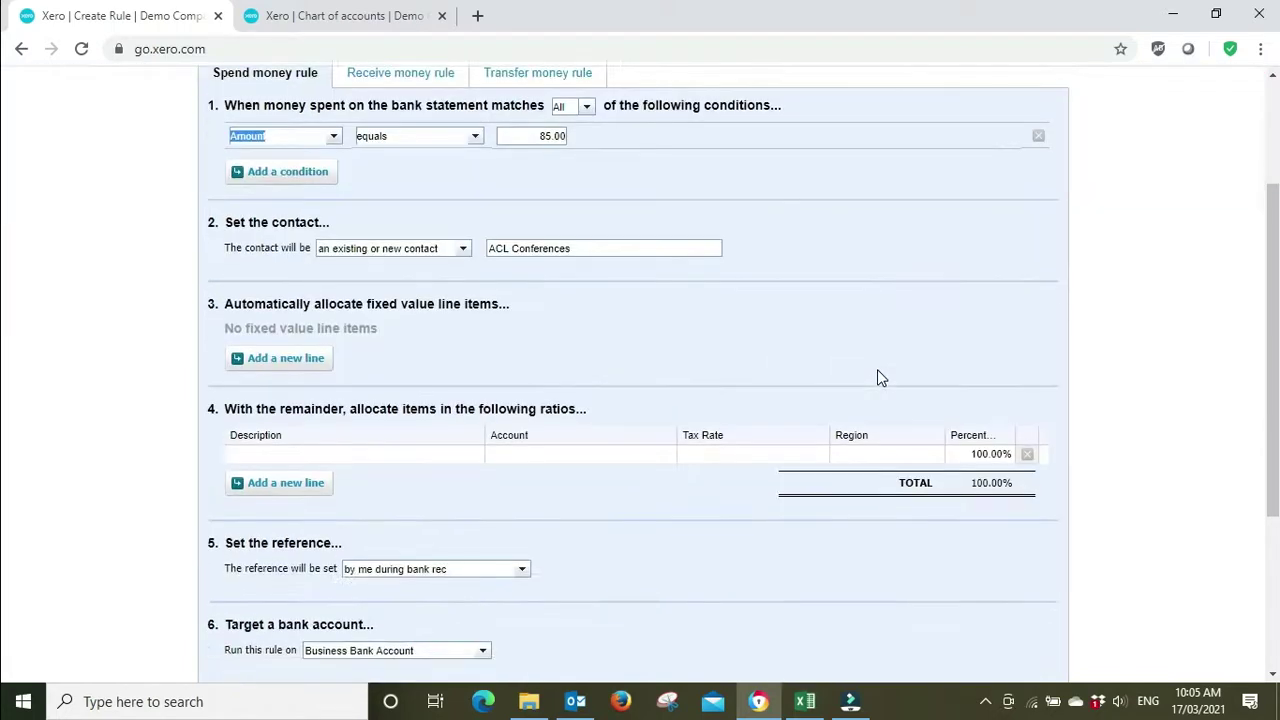
click(259, 362)
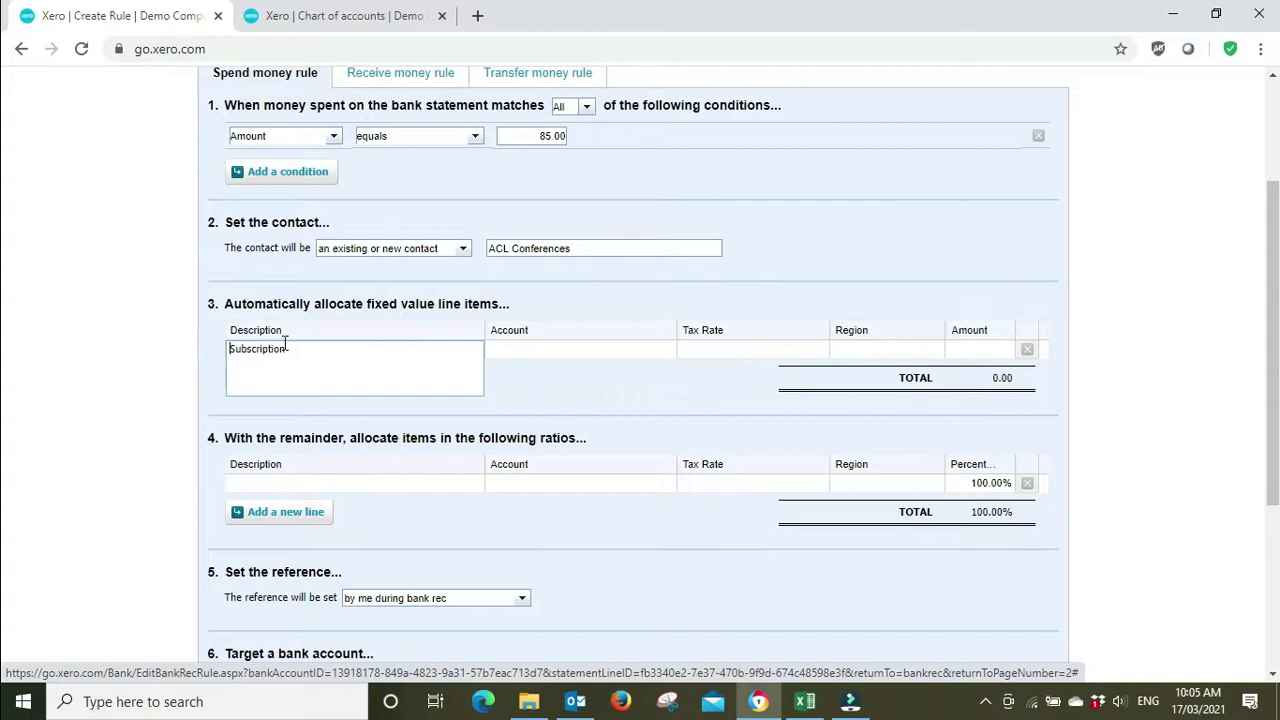
key(Home)
text(M)
text(ht)
key(BackSpace)
key(BackSpace)
key(BackSpace)
text(thly)
double_click(284, 343)
text(subscription fee)
key(Tab)
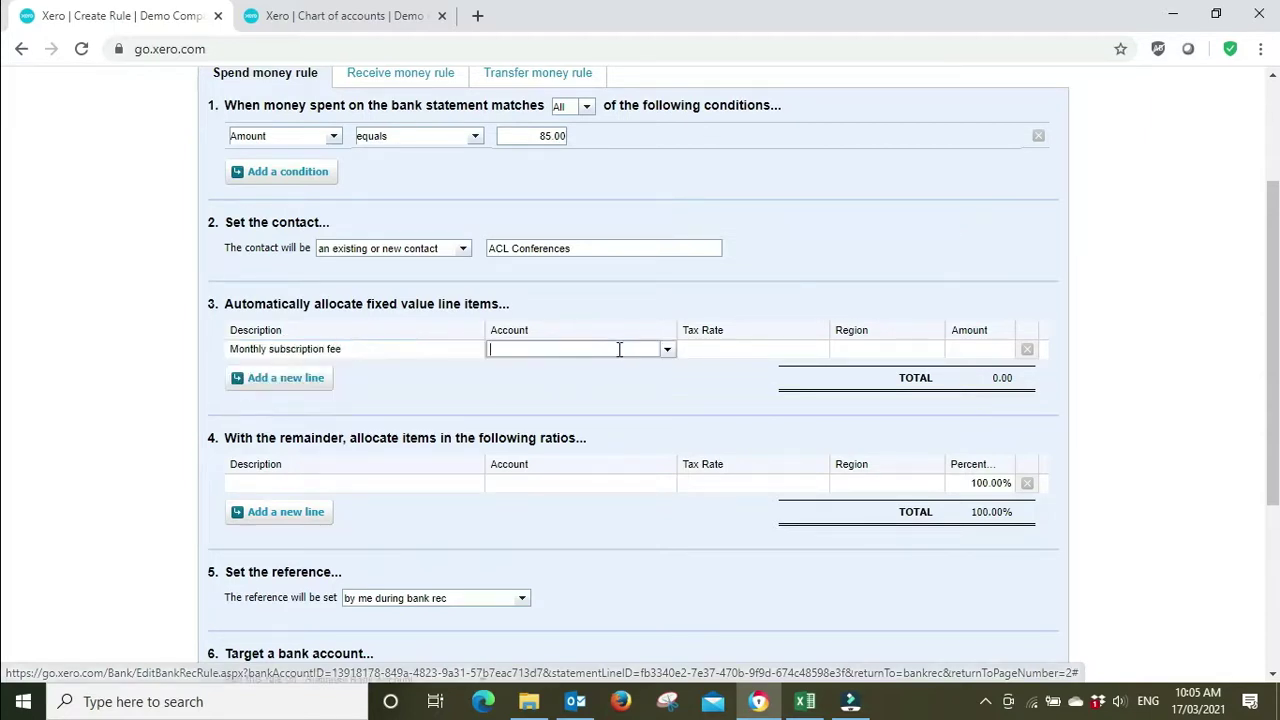
Allocate the monthly subscription fee line to account 485 - Subscriptions with a fixed amount of 50.00.
text(sub)
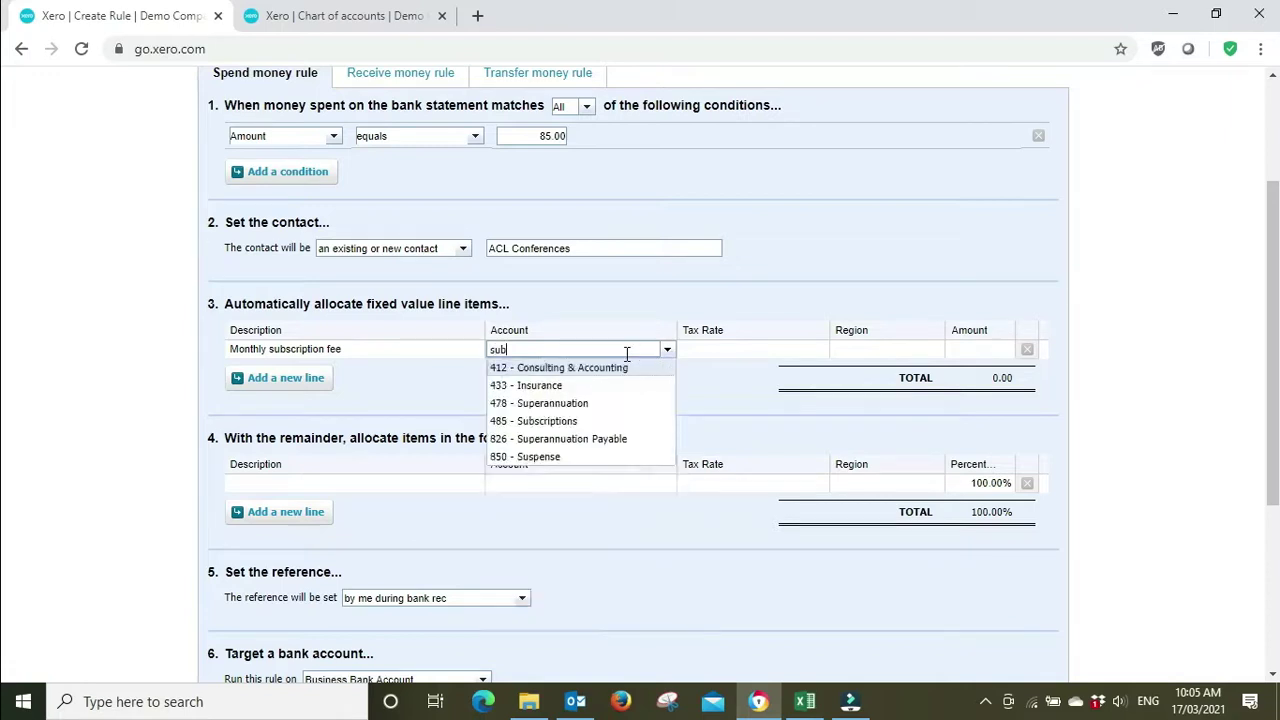
click(548, 370)
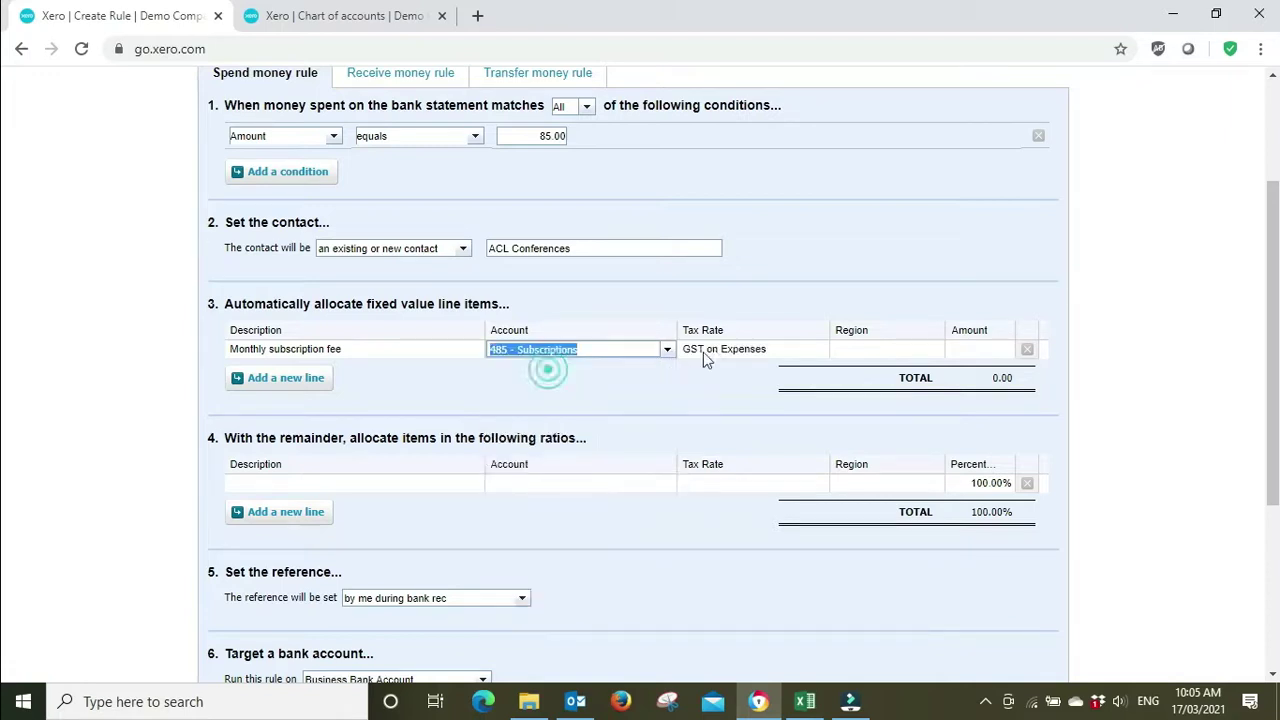
click(876, 347)
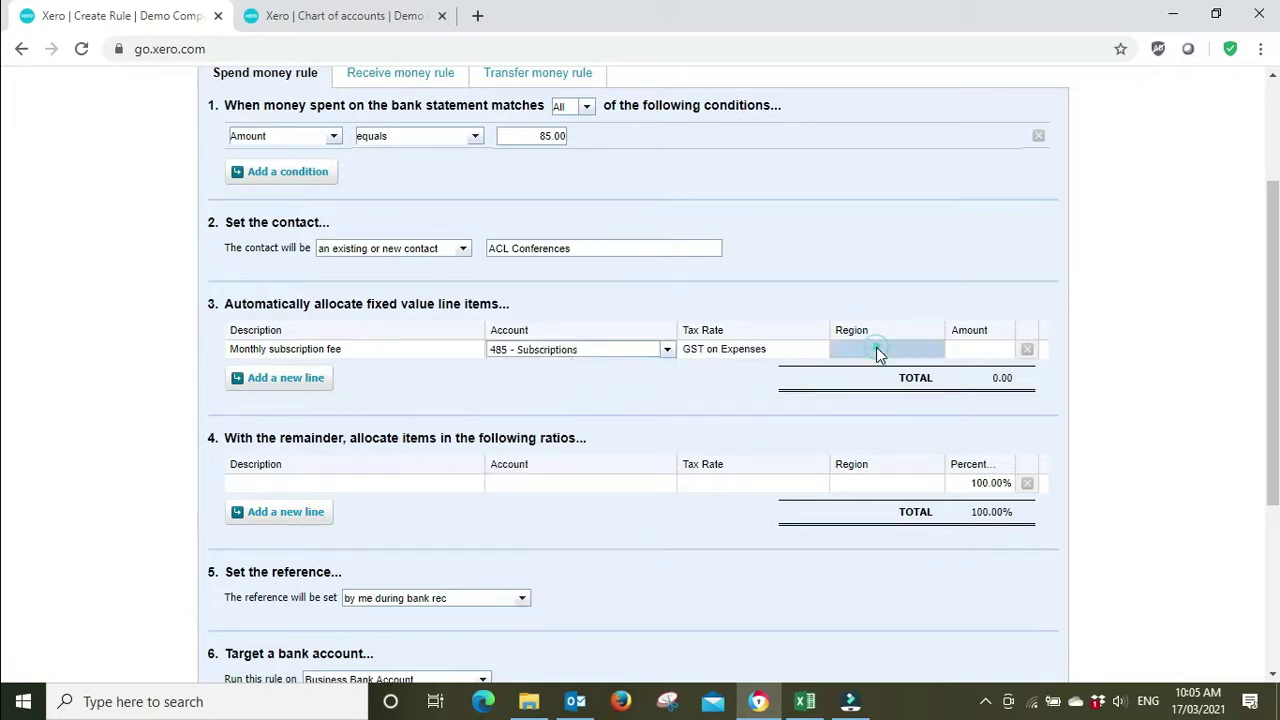
click(980, 346)
text(50)
click(1130, 338)
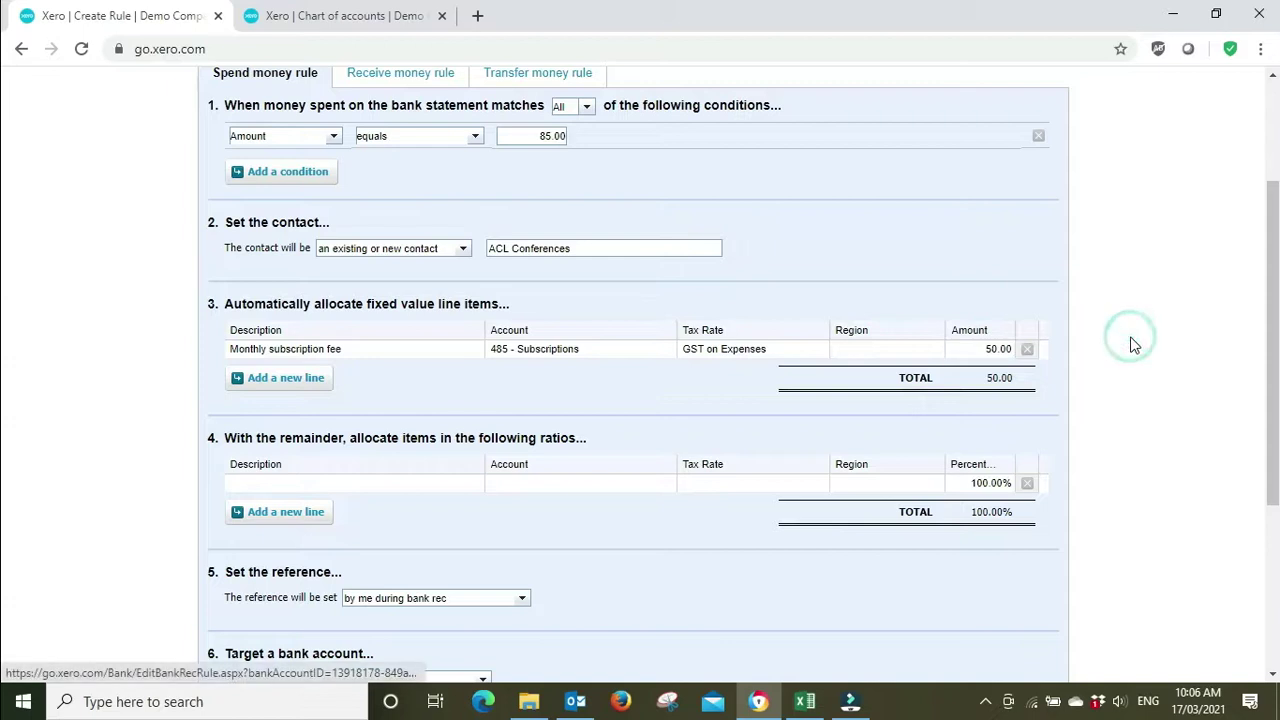
Allocate the remainder line to account 400 - Advertising and describe it as "Advertising fee".
click(348, 484)
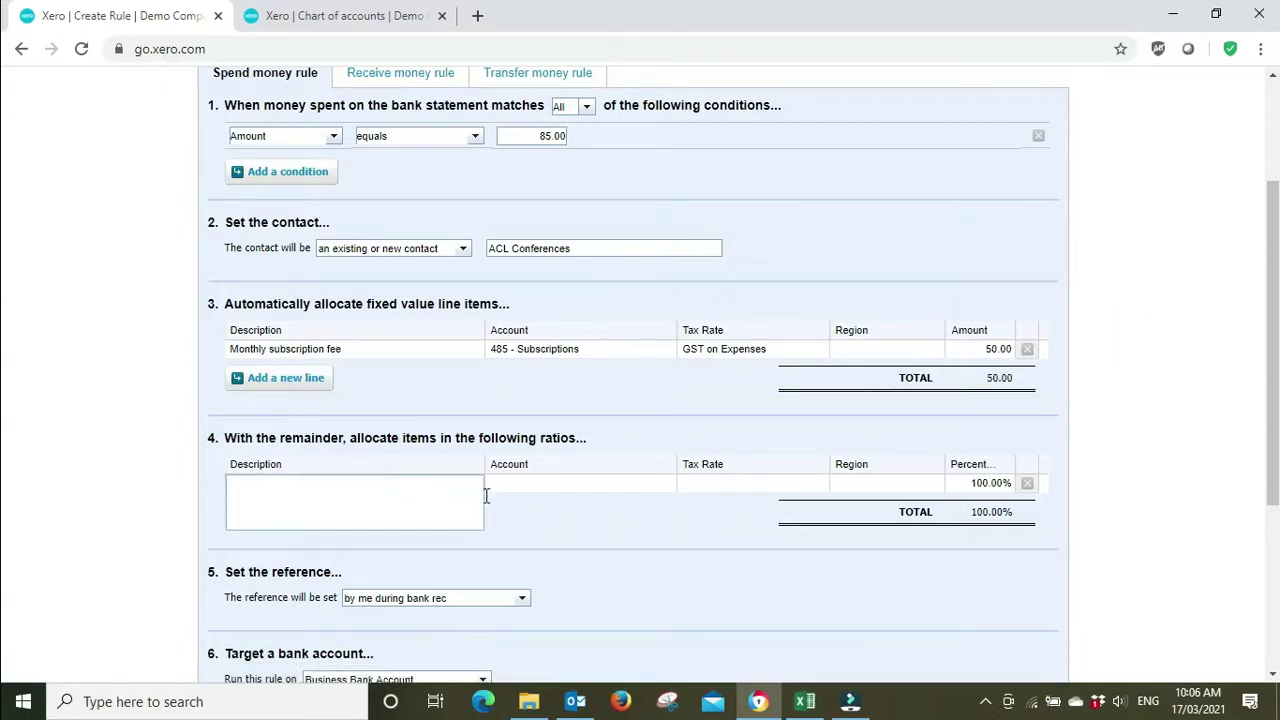
click(638, 483)
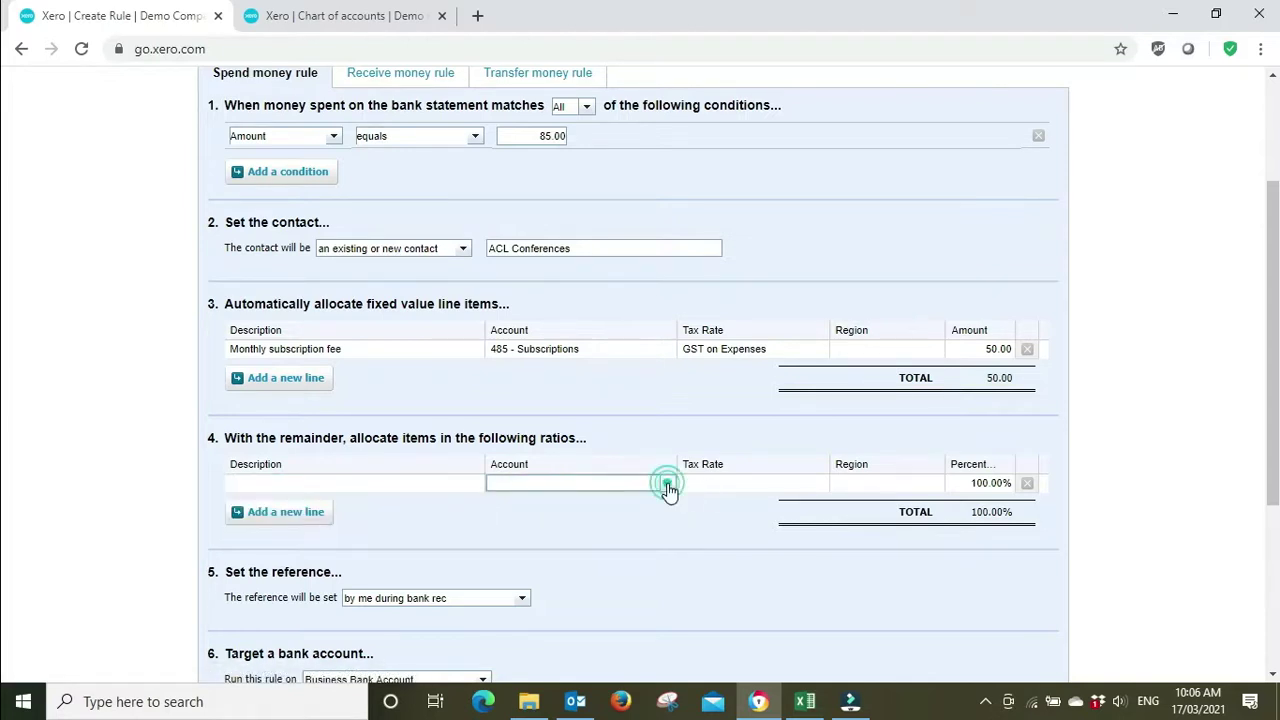
click(667, 483)
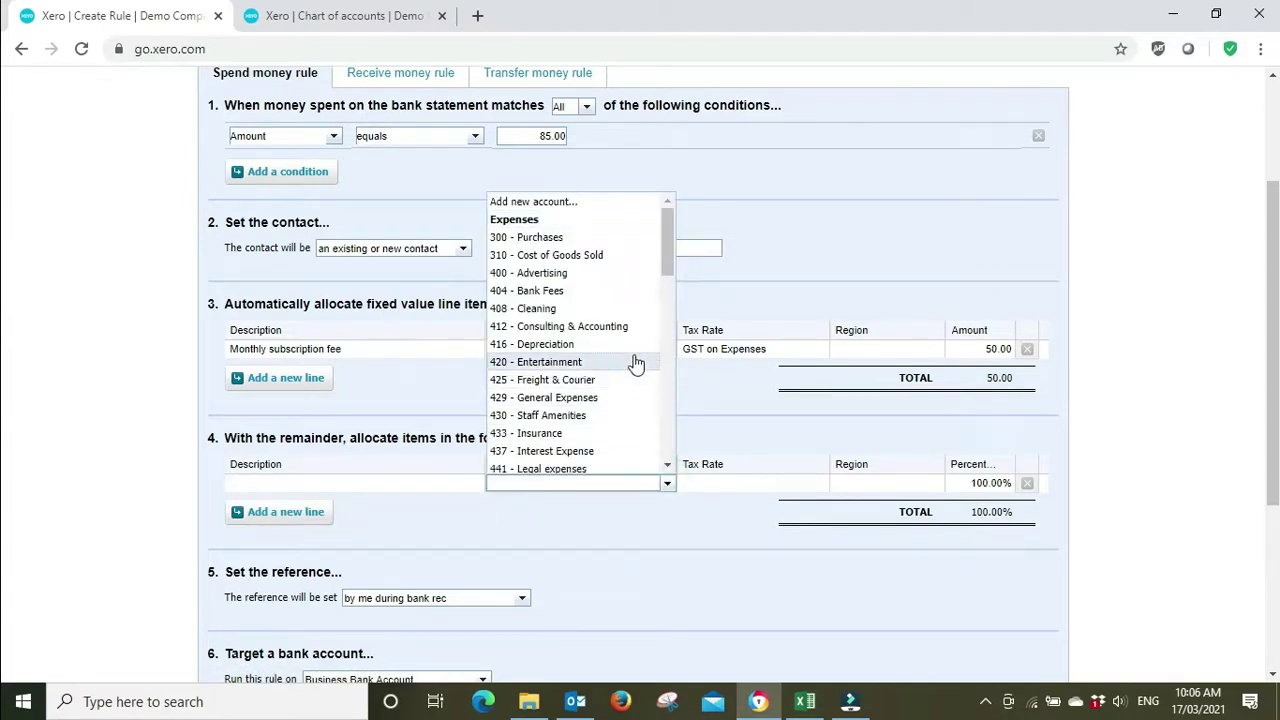
click(587, 277)
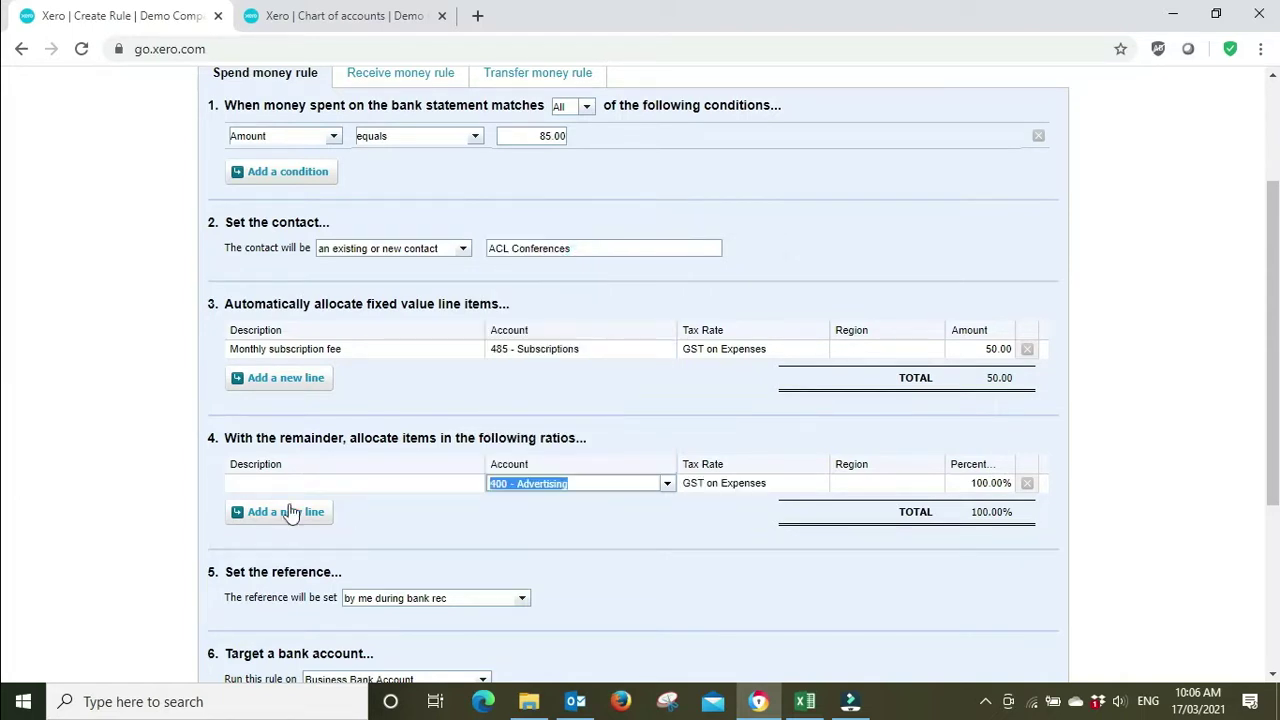
click(283, 488)
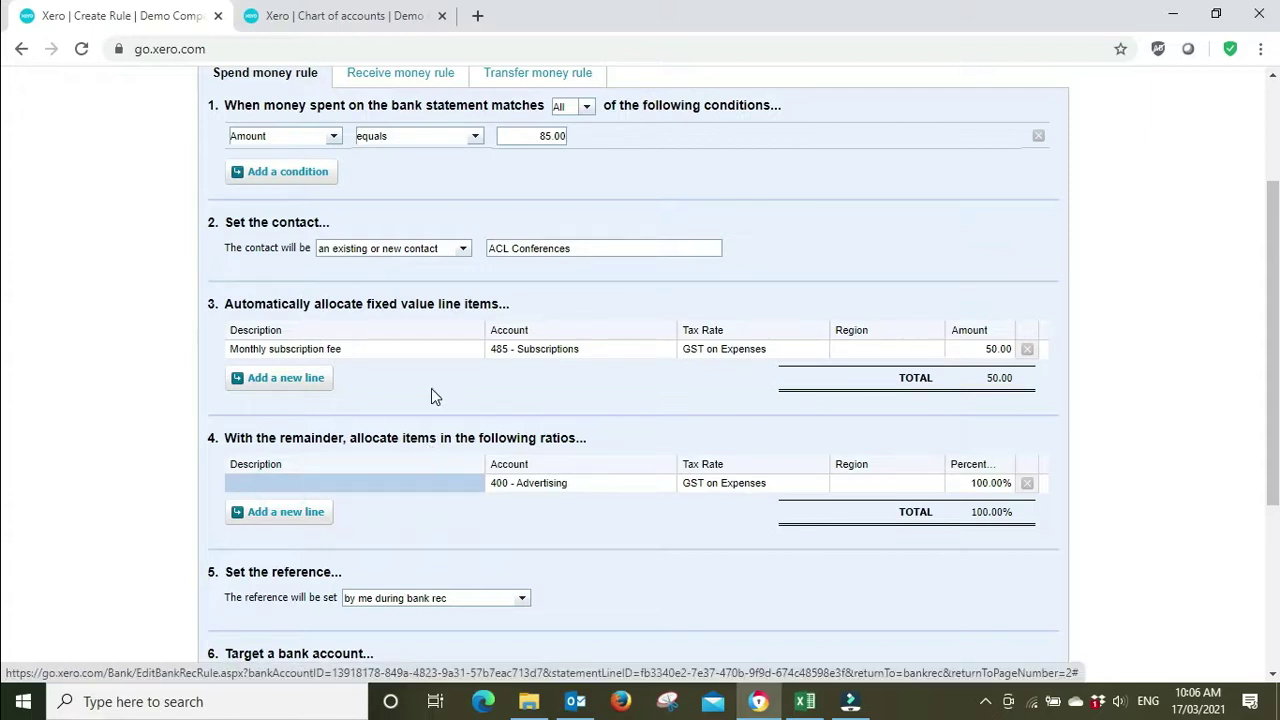
click(397, 478)
text(Advert)
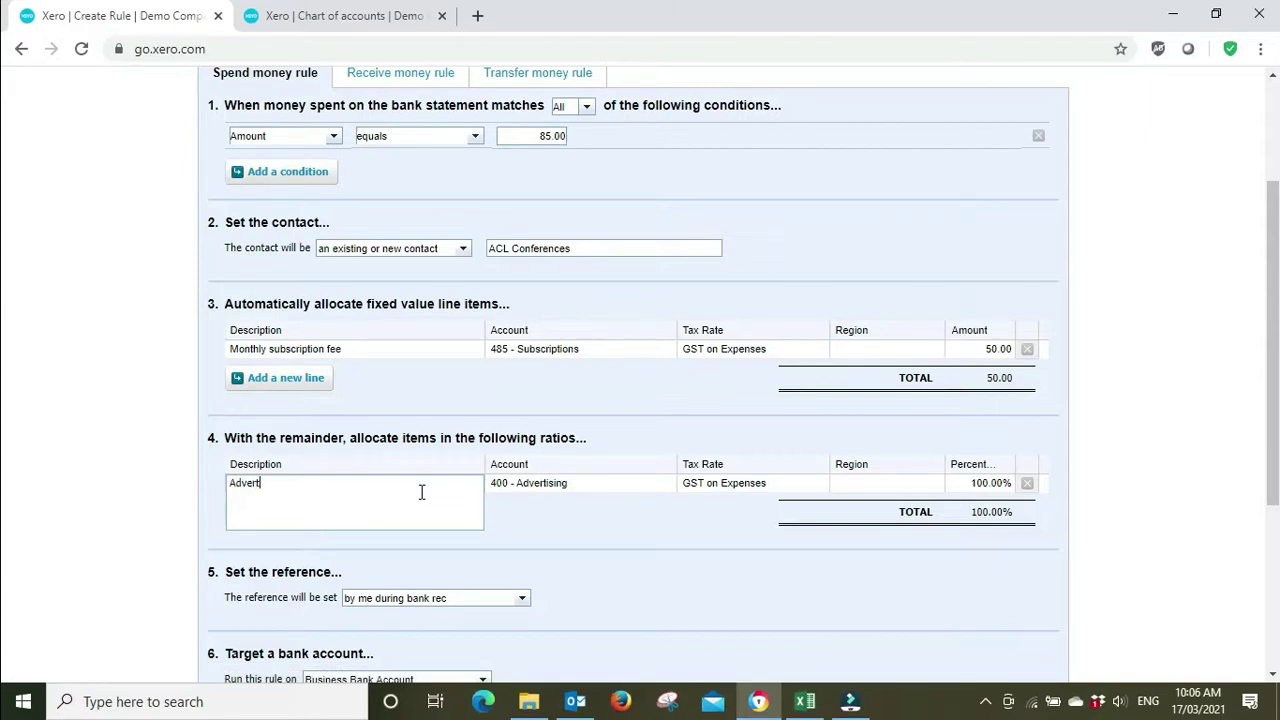
text(ising fee)
click(651, 523)
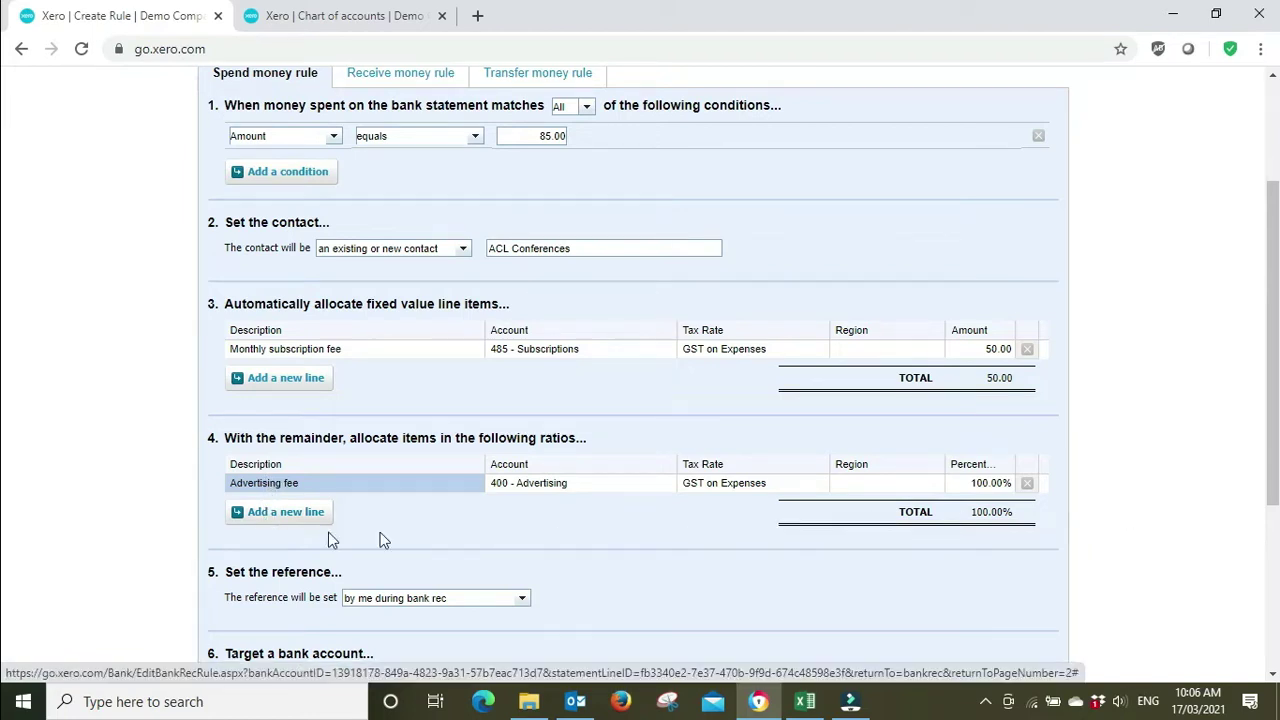
Add a second remainder line described as "Freight" and allocated to account 425 - Freight & Courier.
click(268, 515)
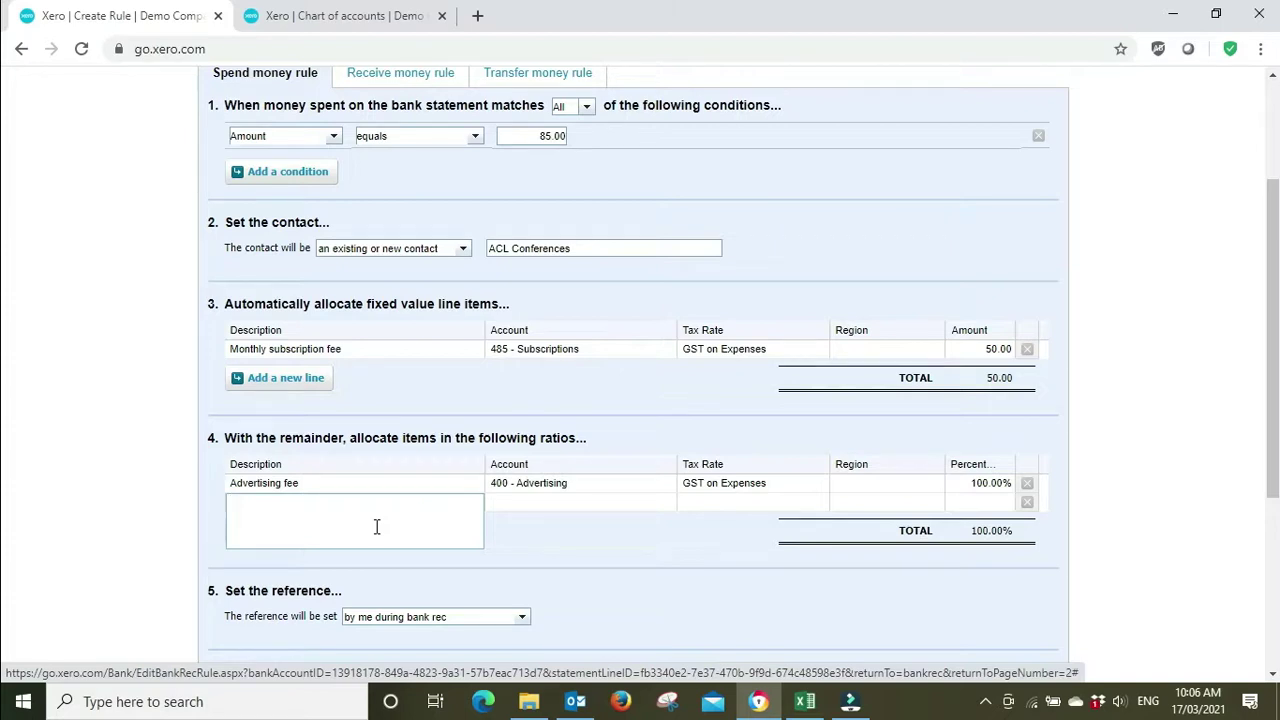
text(Misc)
click(512, 512)
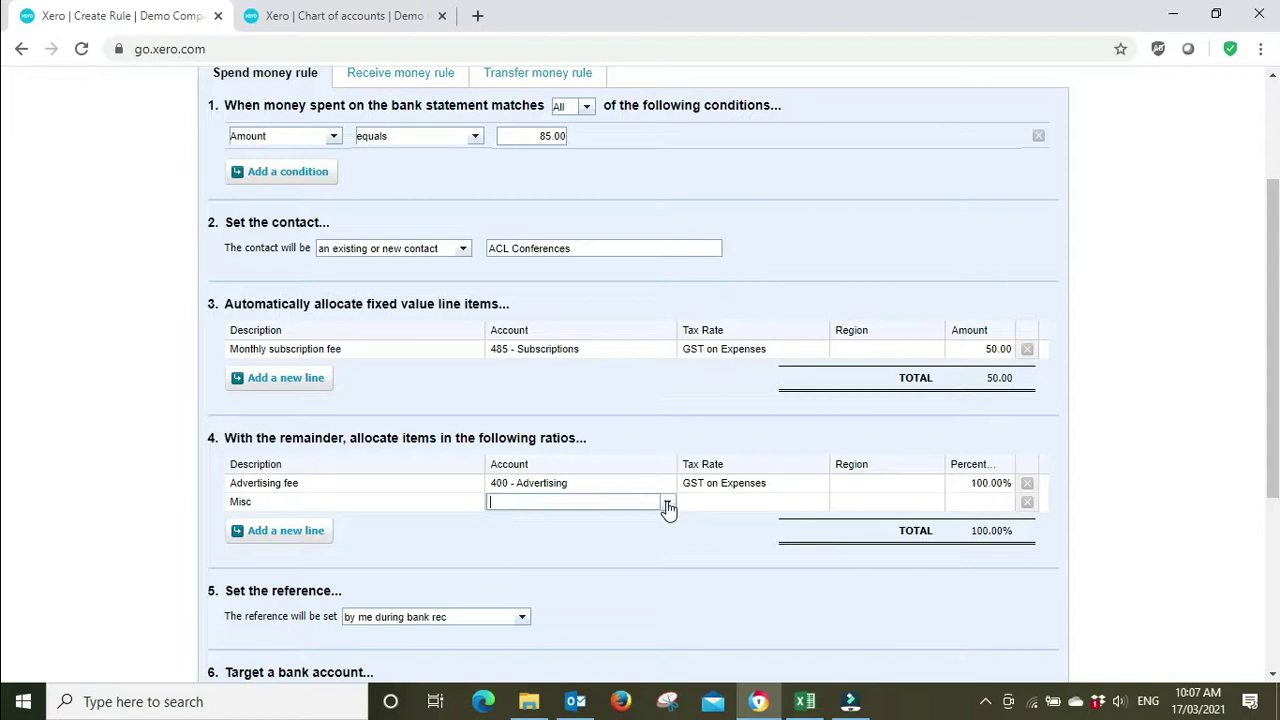
click(667, 505)
click(587, 398)
click(318, 502)
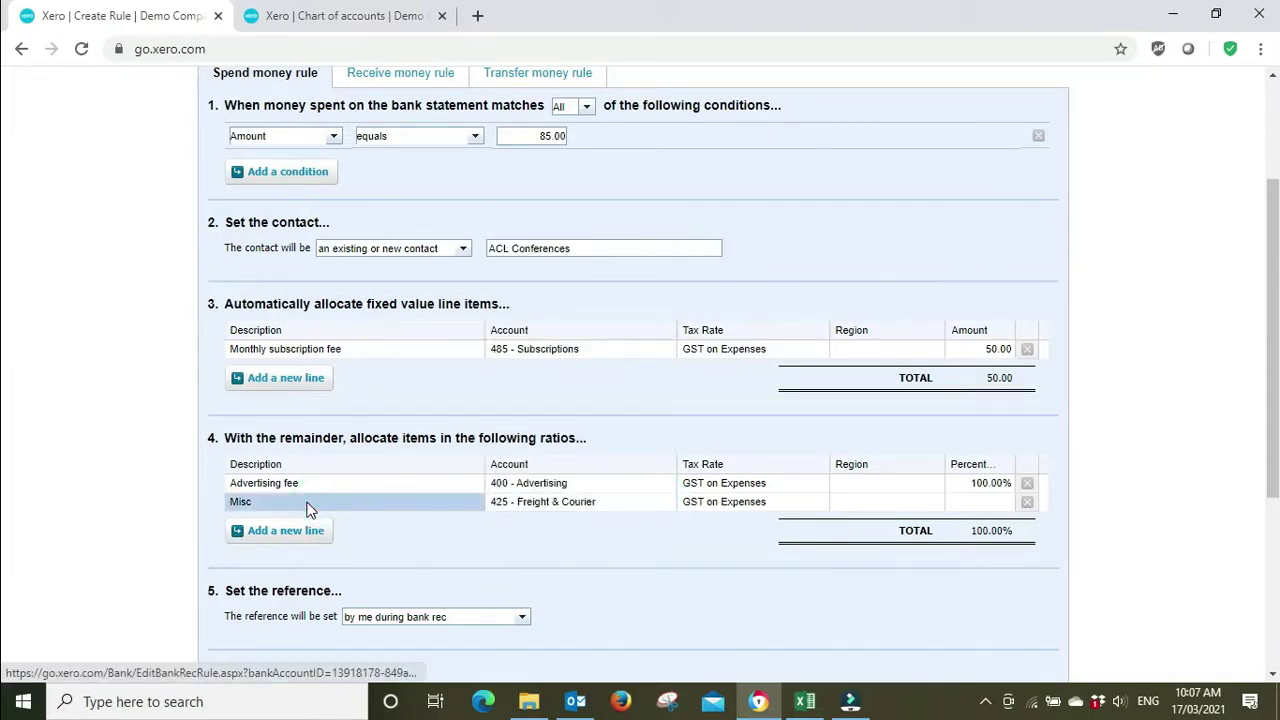
double_click(300, 503)
text(Freigh)
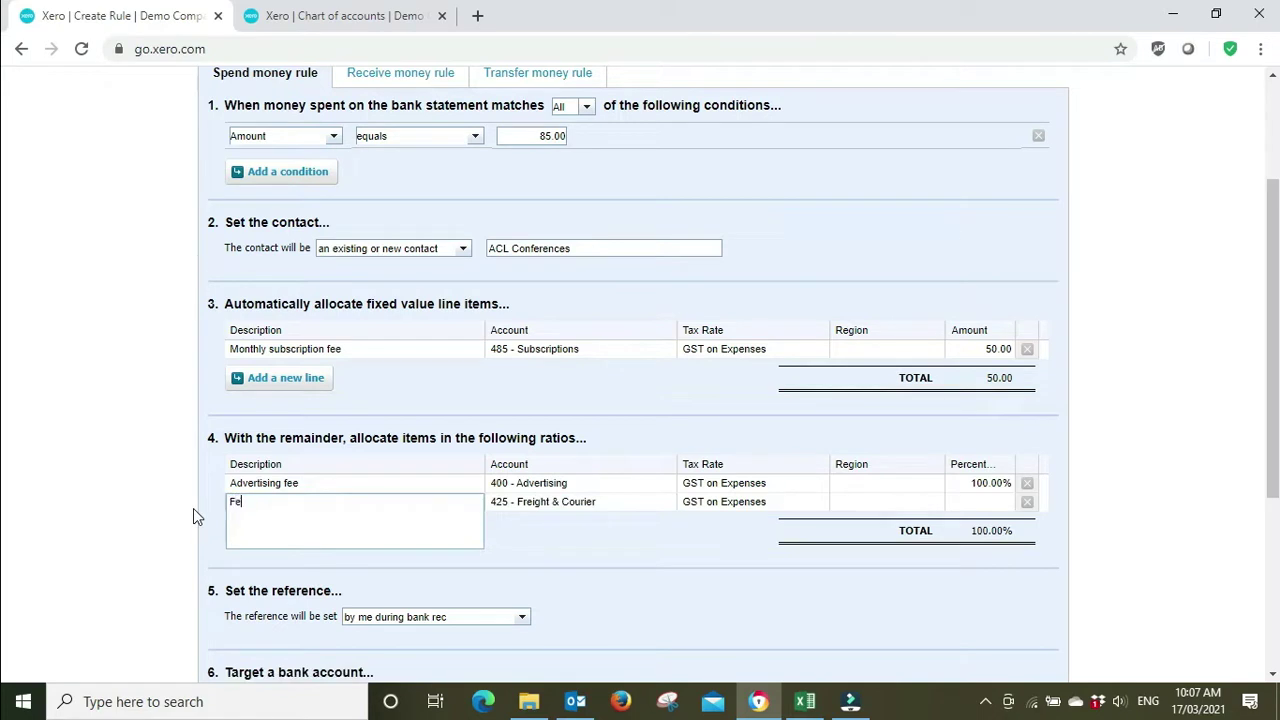
text(t)
click(1138, 433)
Split the remainder evenly, with 50% for the advertising fee line and 50% for the freight line.
click(1008, 484)
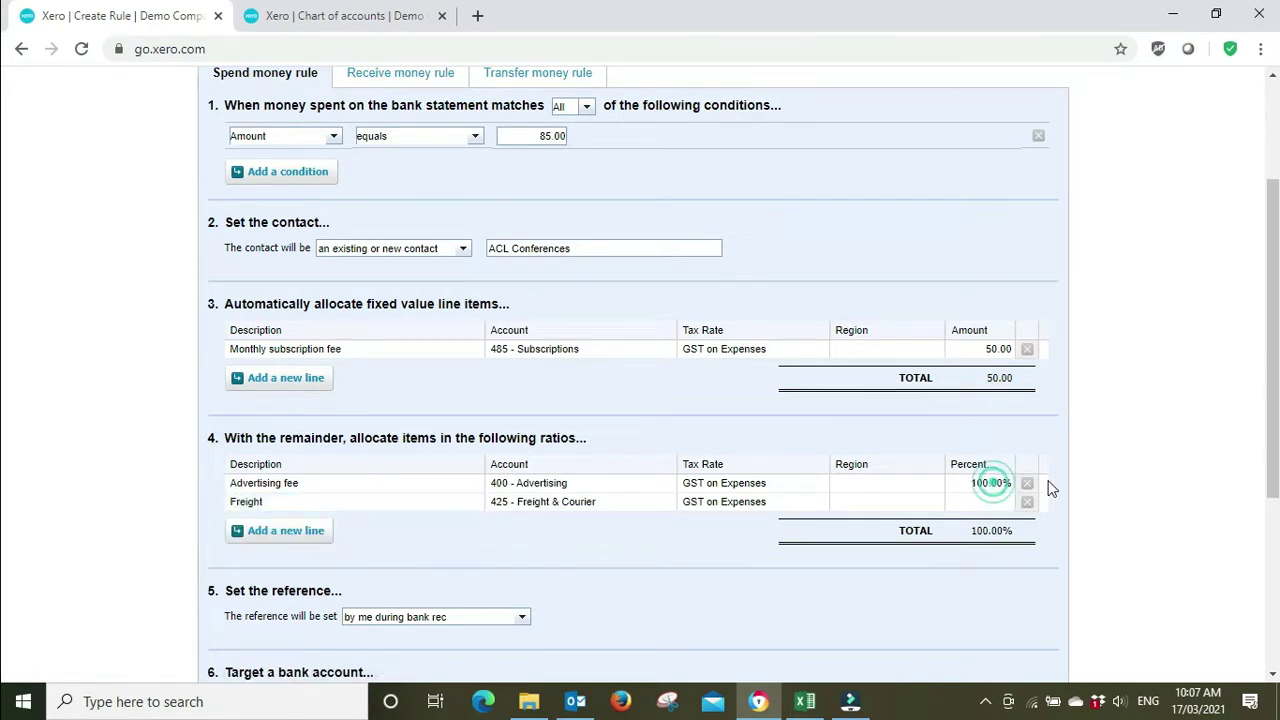
text(50)
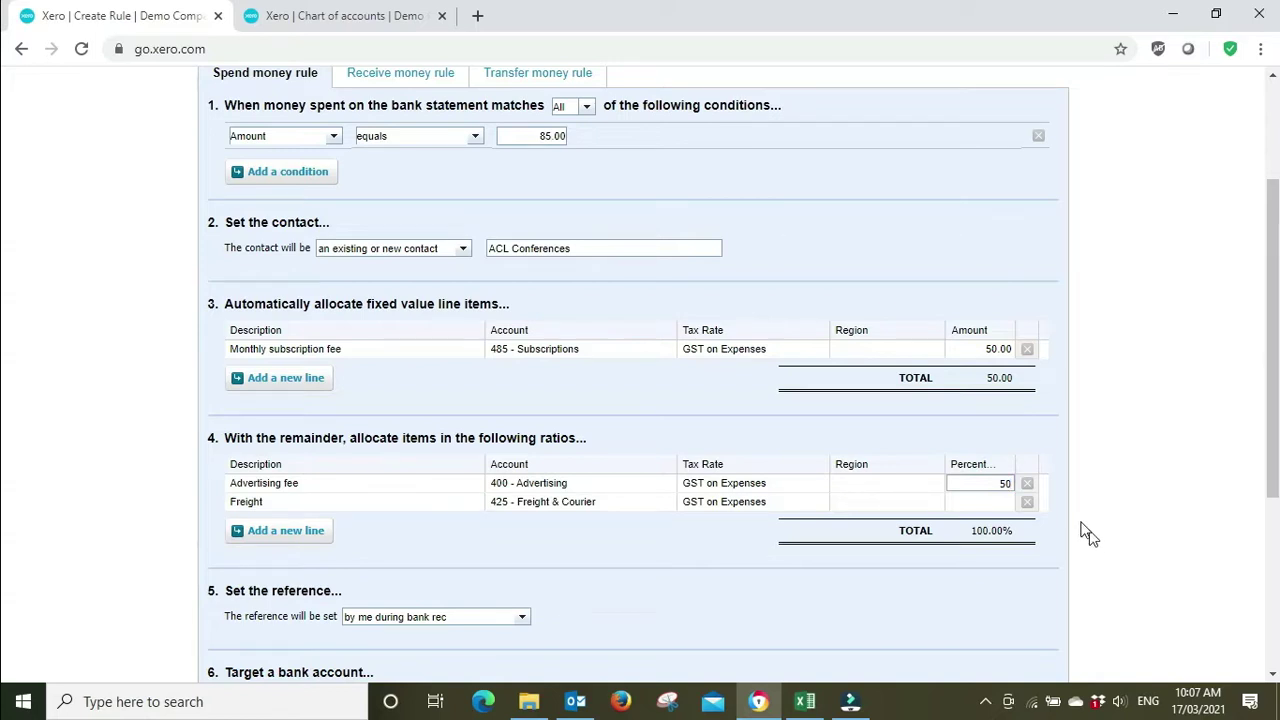
click(1006, 501)
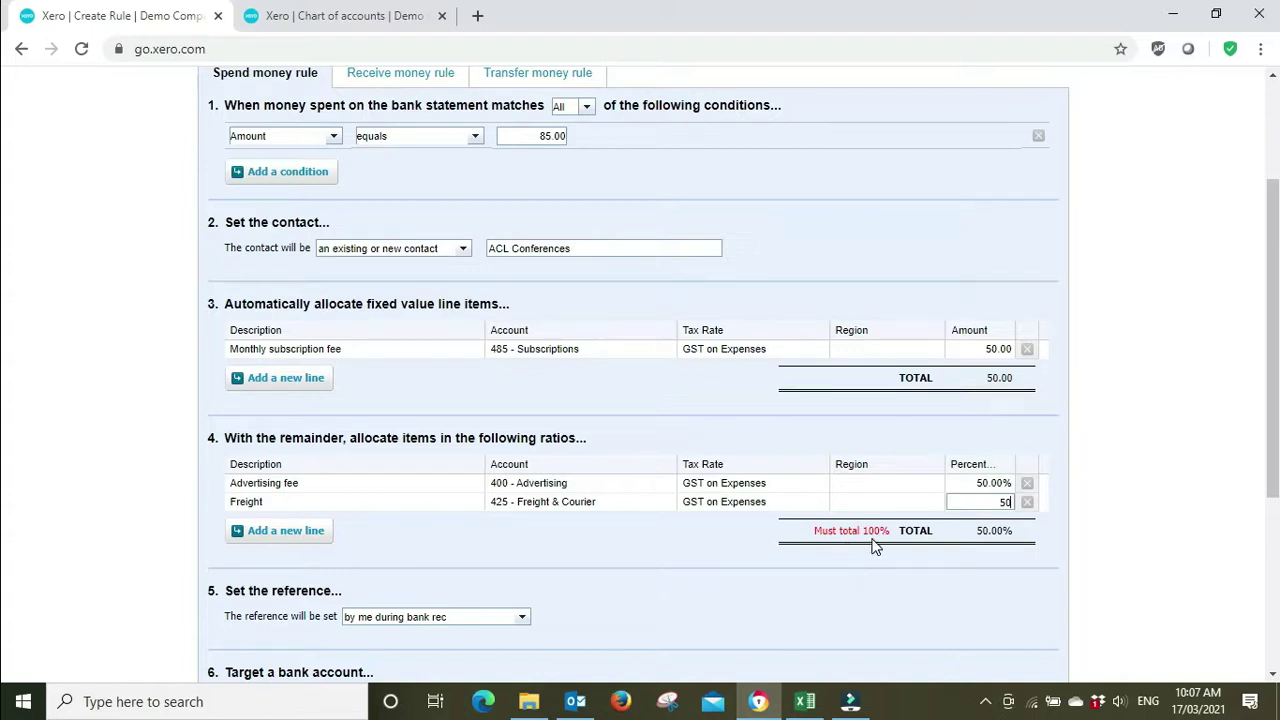
click(1170, 497)
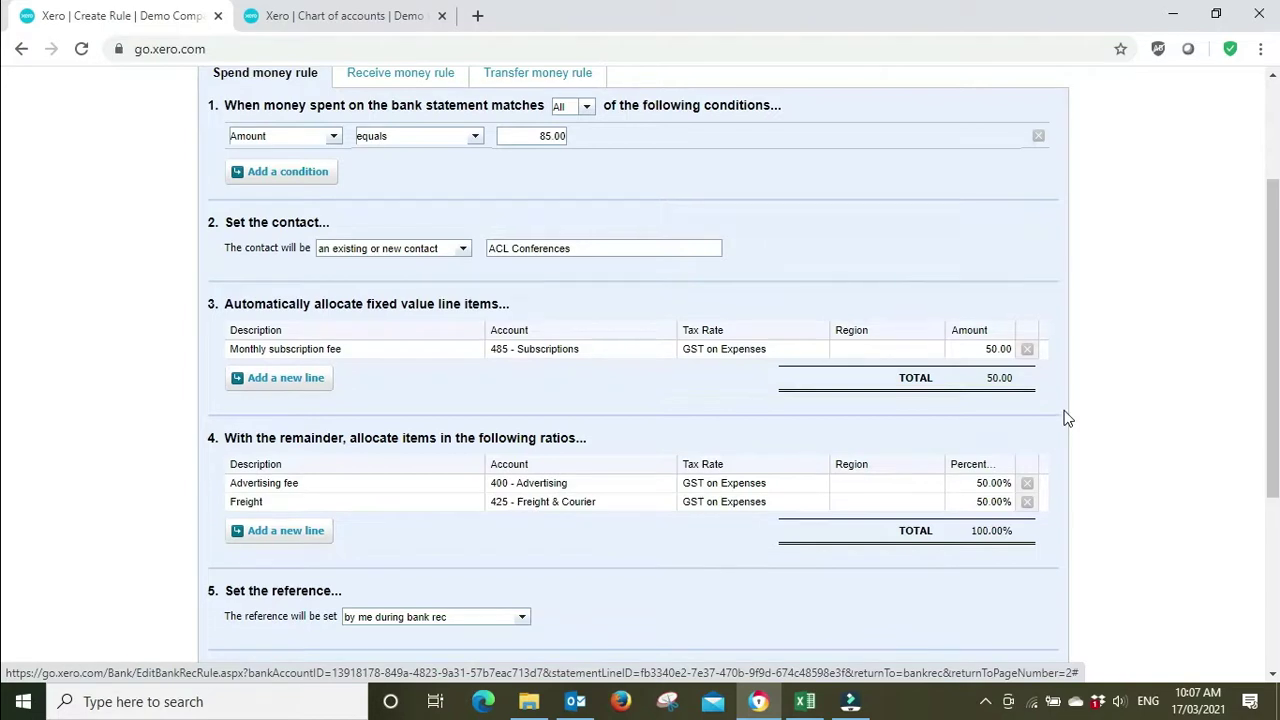
Title the rule "ACL Conferences - $85 - 13th of ea month".
scroll(1067, 418, down, 3)
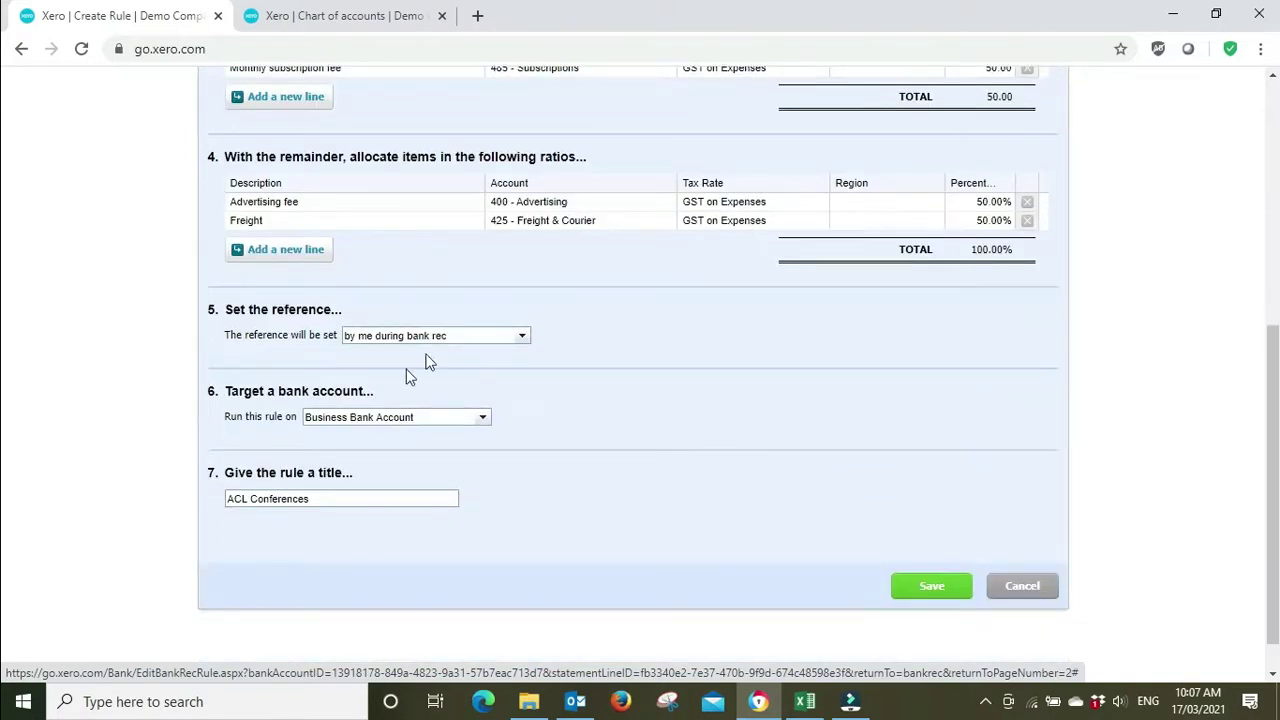
click(331, 503)
text(- 13th)
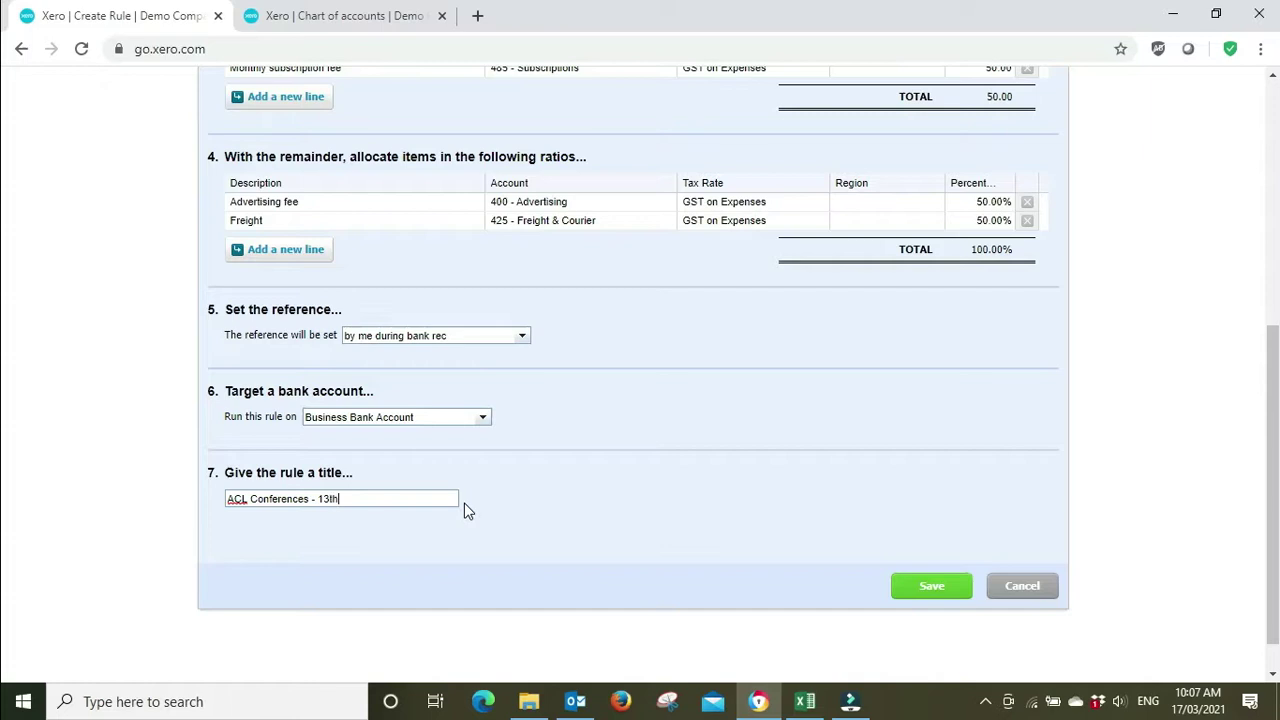
text( of ea month)
click(320, 499)
text($85 -)
click(333, 525)
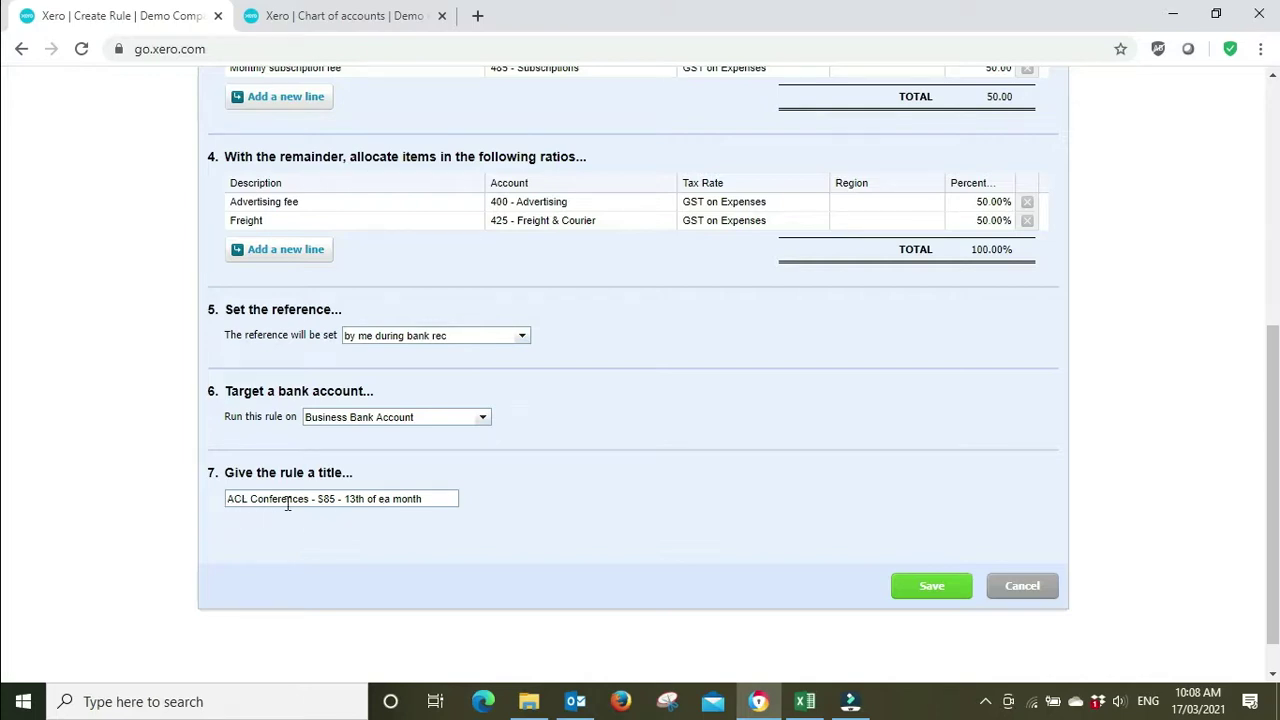
scroll(697, 491, up, 5)
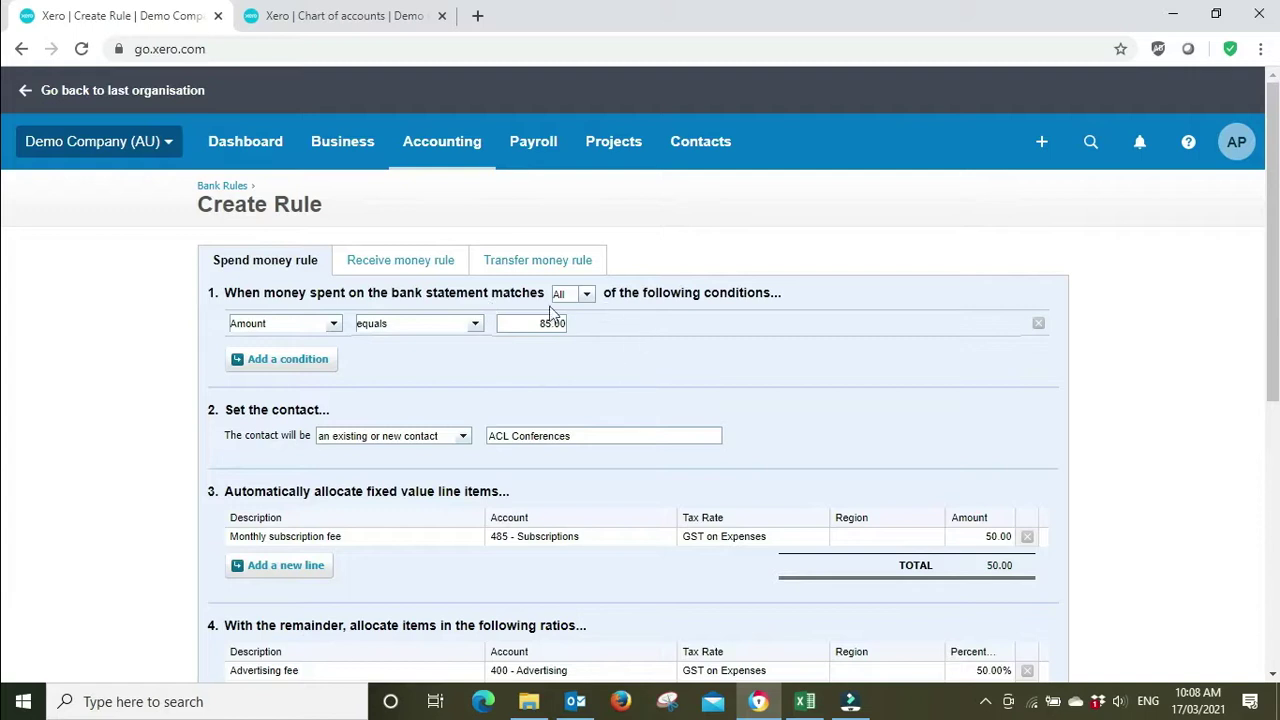
scroll(586, 322, down, 5)
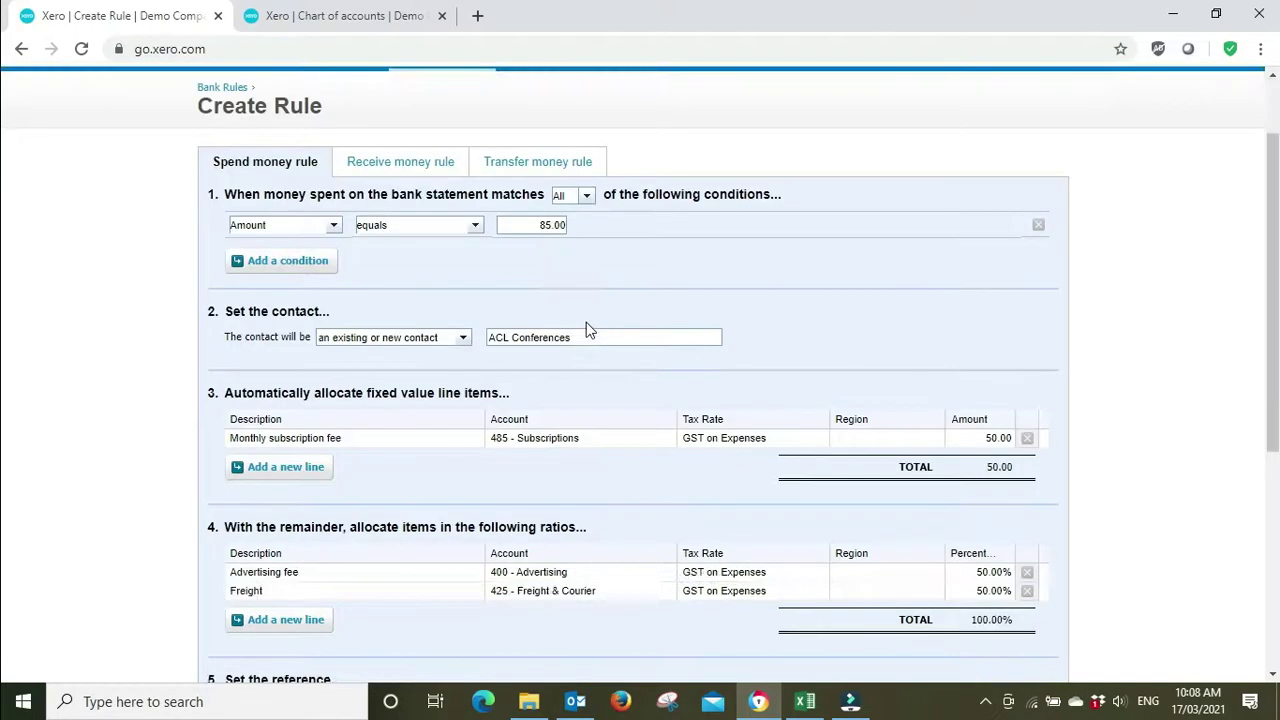
Save the ACL Conferences bank rule and find the 13 Mar 2021 ACL Conferences statement line it applies to.
click(910, 541)
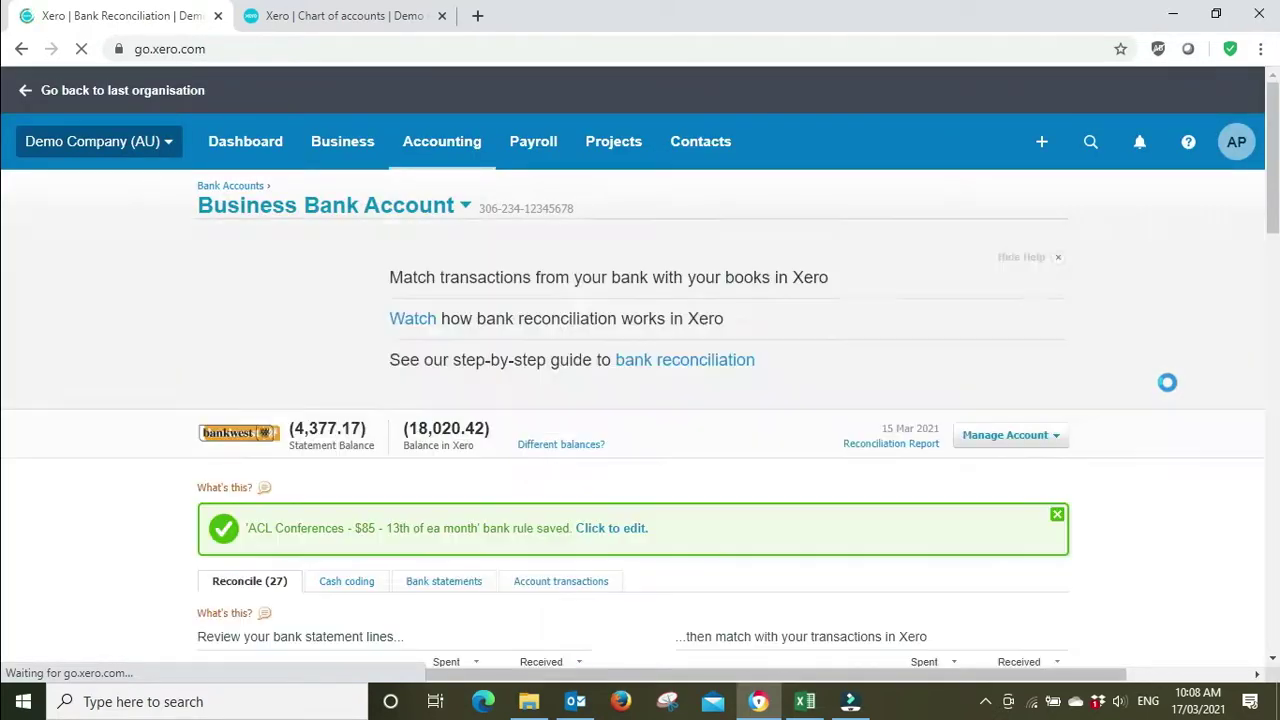
scroll(1167, 382, down, 5)
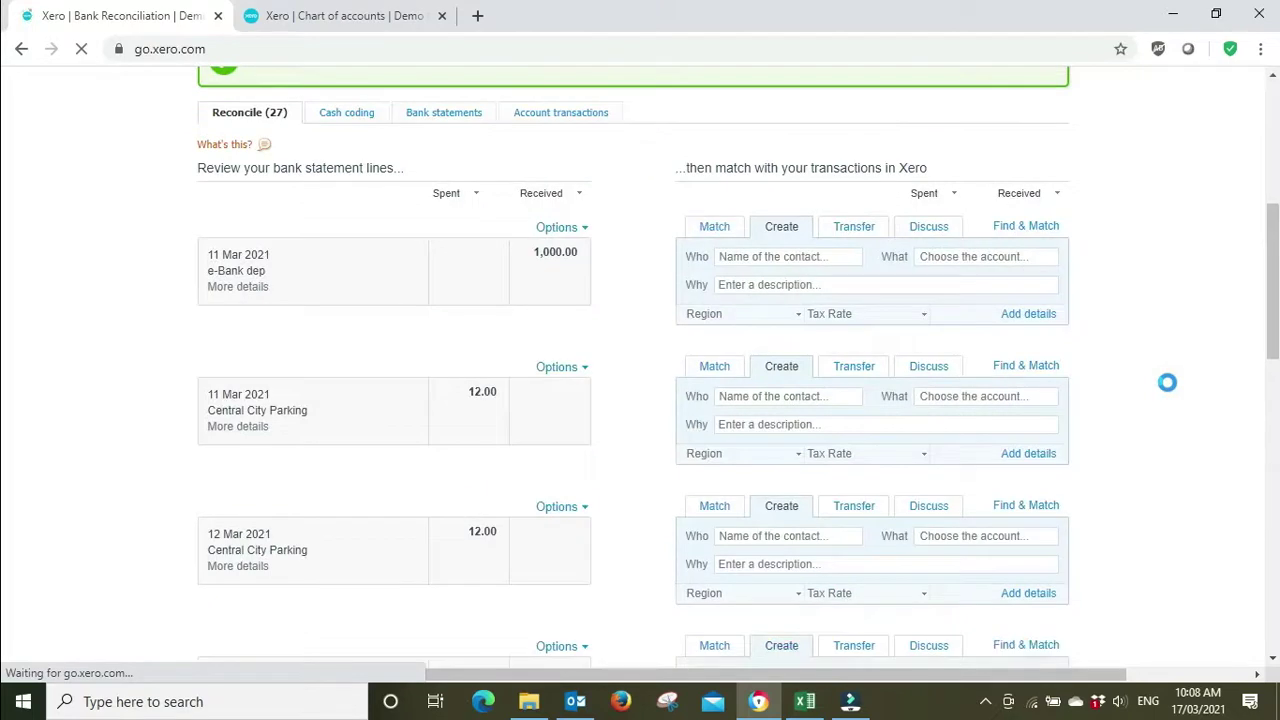
scroll(1167, 382, up, 3)
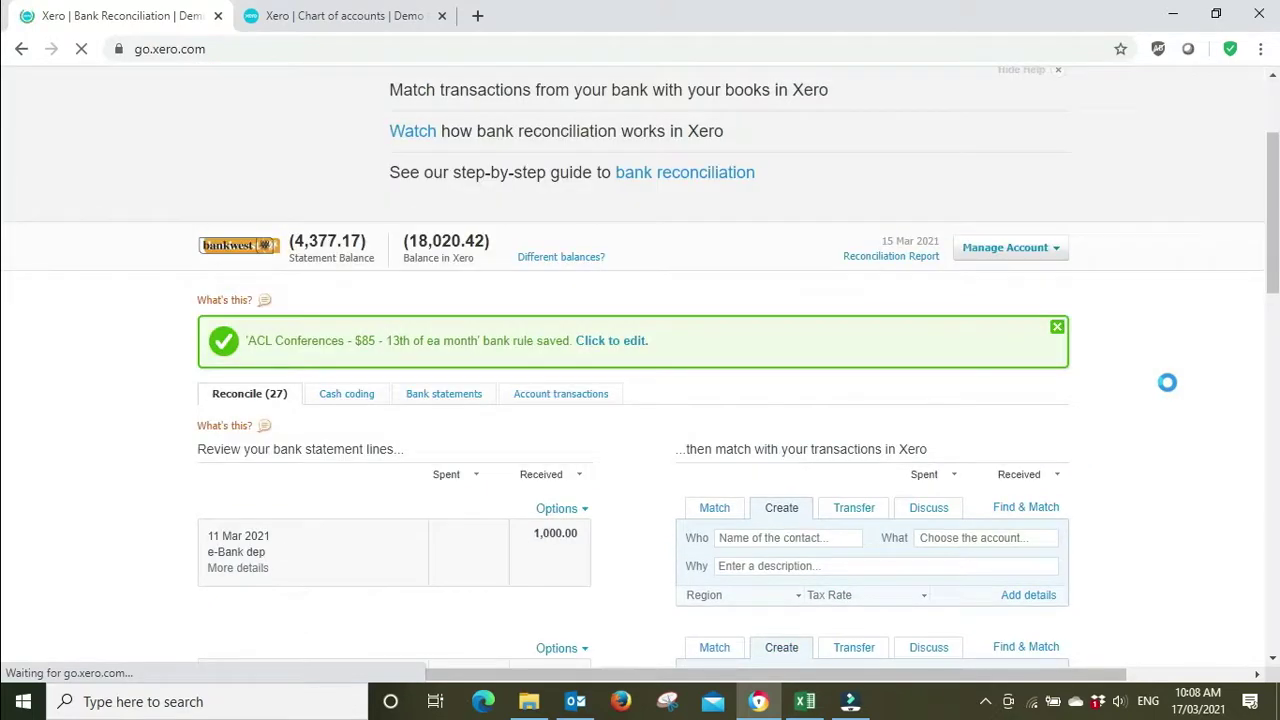
scroll(1167, 382, down, 7)
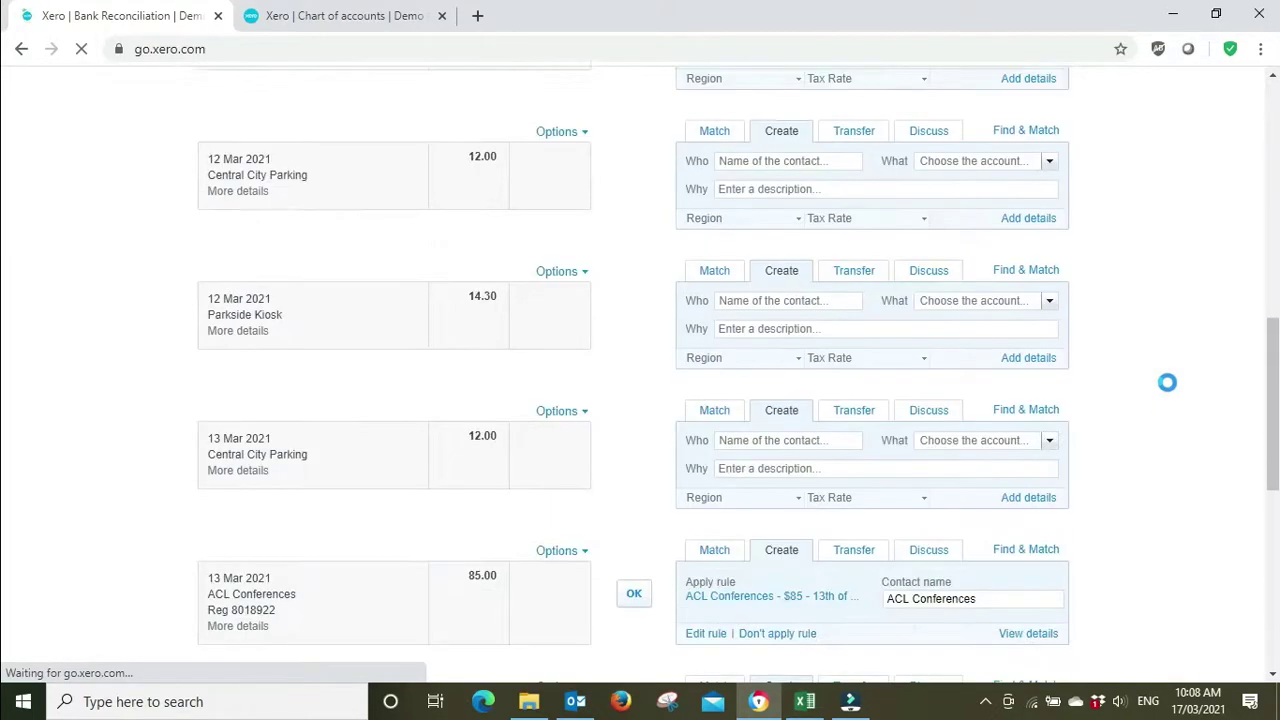
scroll(1167, 382, down, 2)
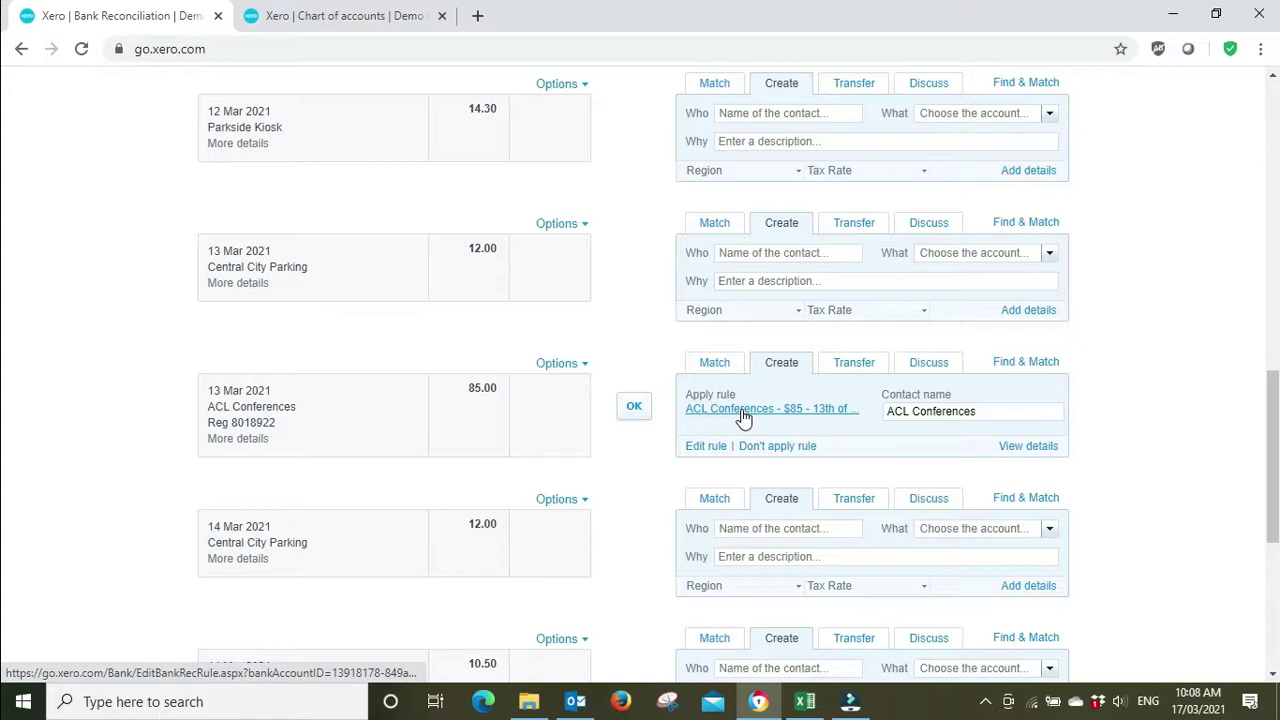
Open the rule's split details for the 13 Mar 2021 ACL Conferences payment and save it as a spend money transaction.
click(1034, 448)
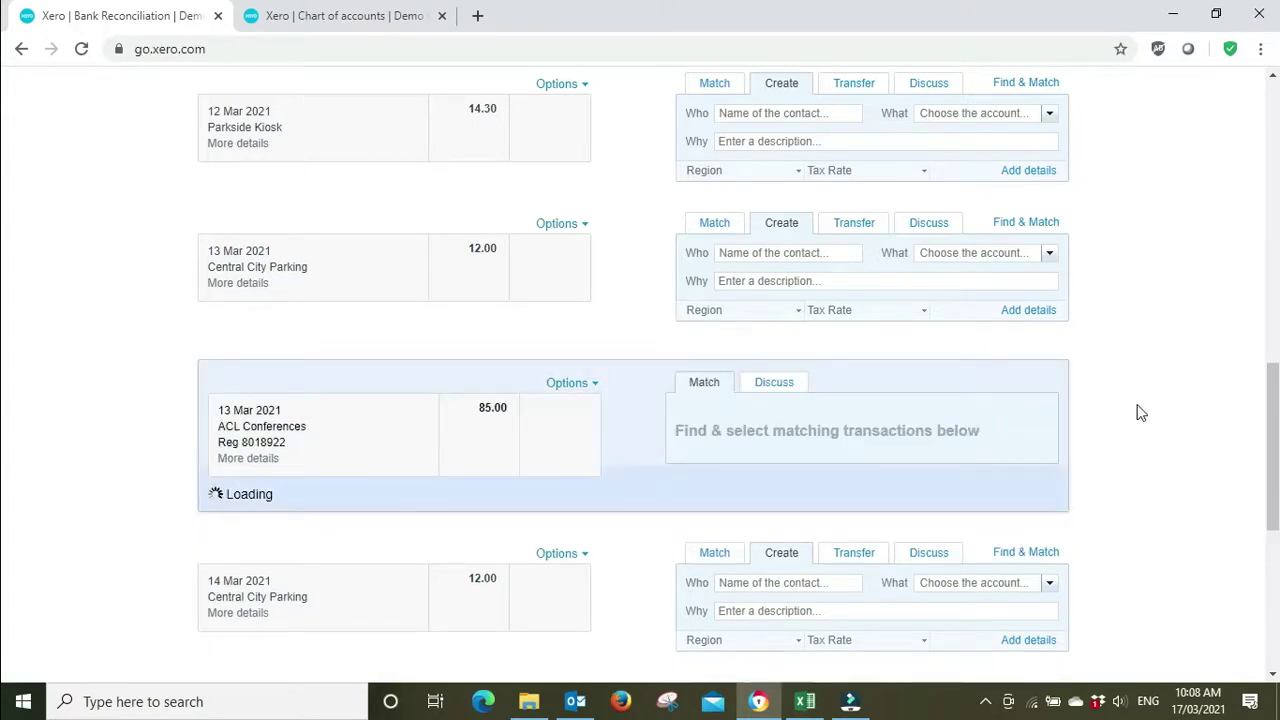
scroll(1137, 409, down, 4)
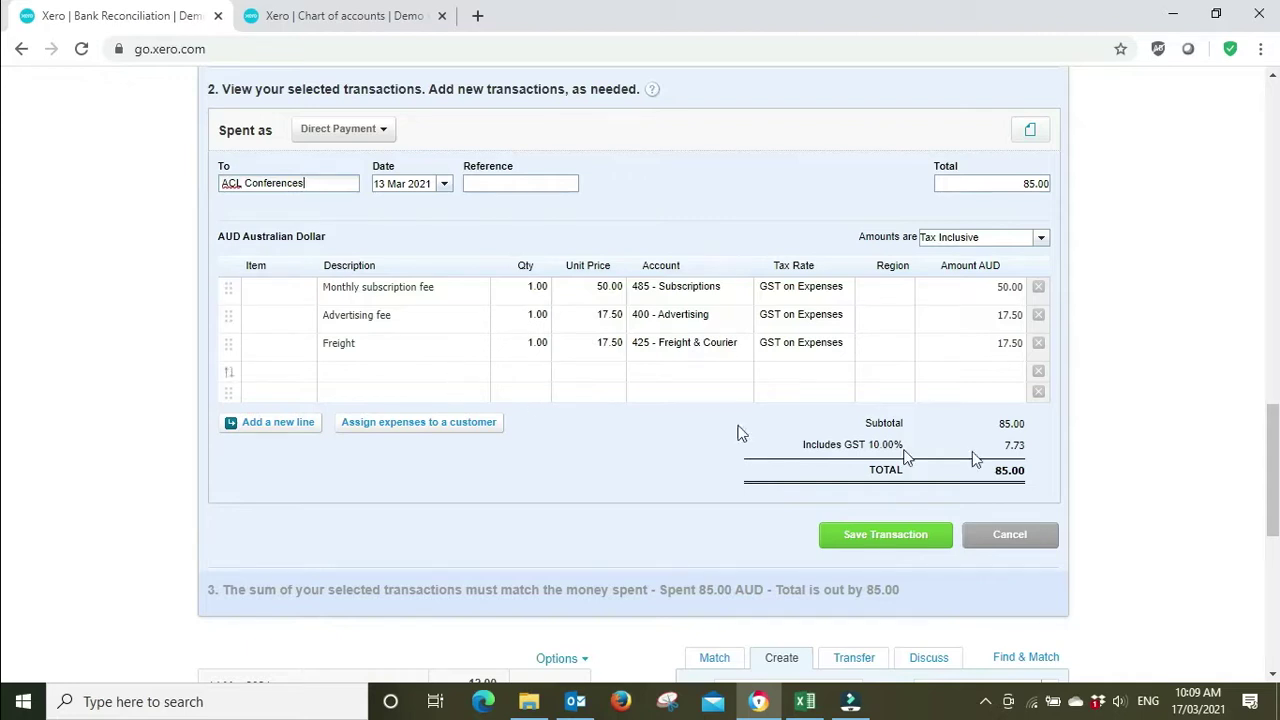
click(874, 545)
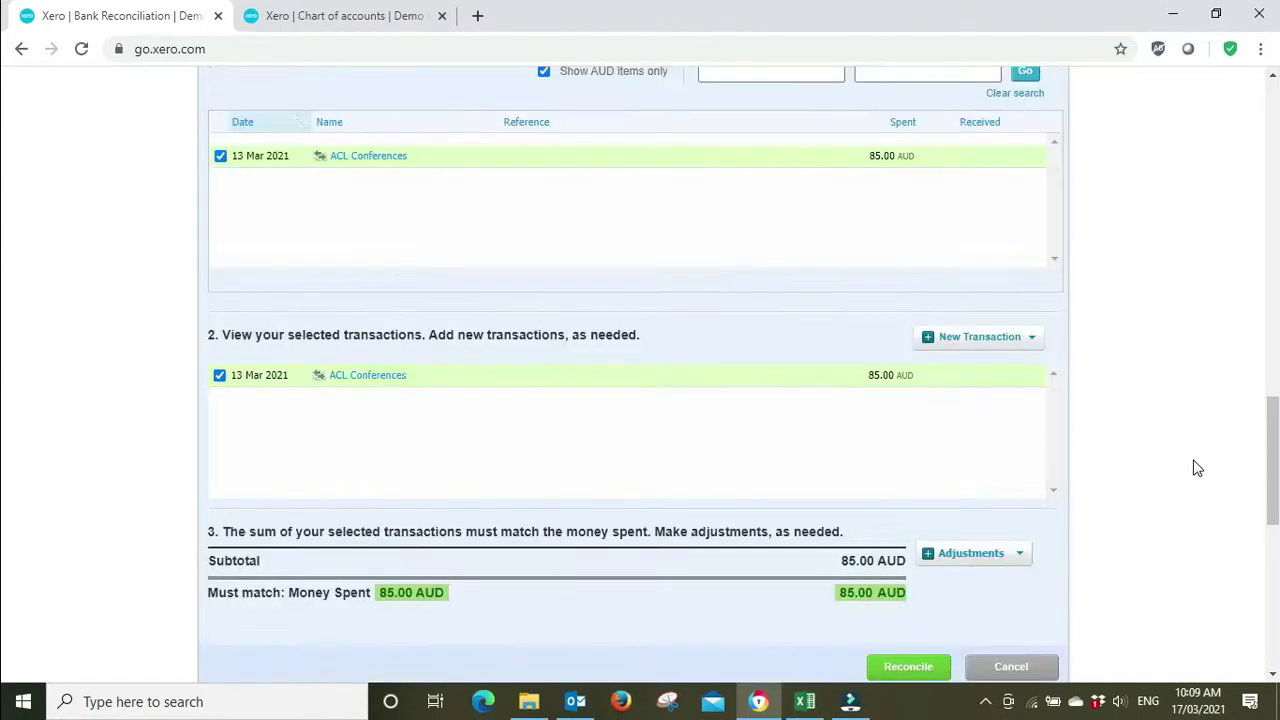
Reconcile the ACL Conferences statement line with its selected 85.00 AUD transaction.
scroll(911, 443, down, 1)
scroll(913, 450, down, 1)
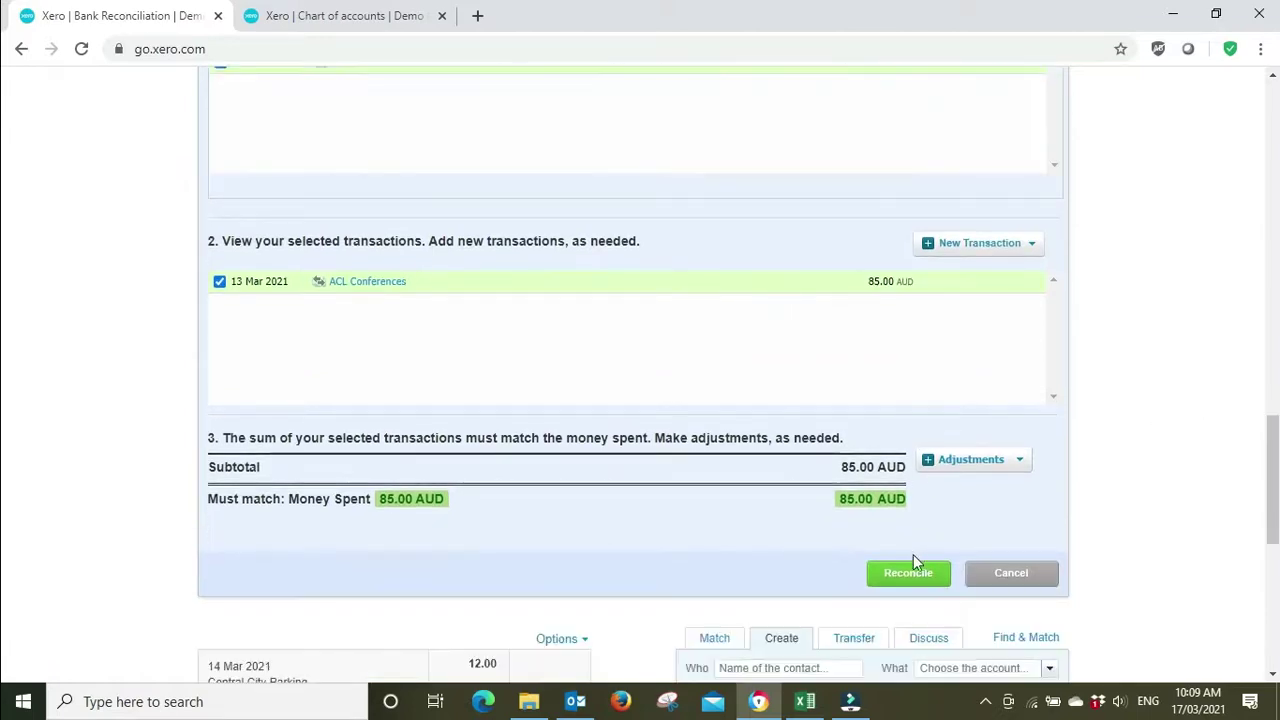
click(908, 573)
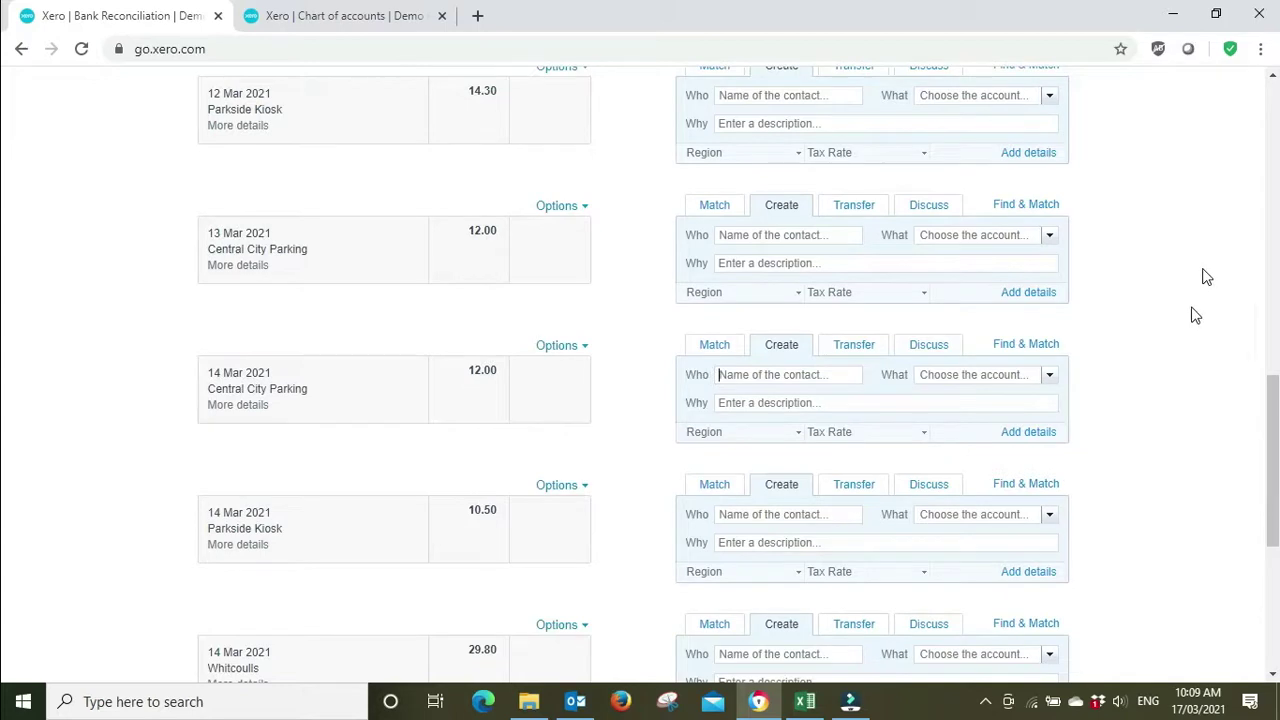
Leave the Business Bank Account reconciliation and go to the organisation's dashboard.
scroll(1025, 425, up, 1)
scroll(1025, 425, up, 10)
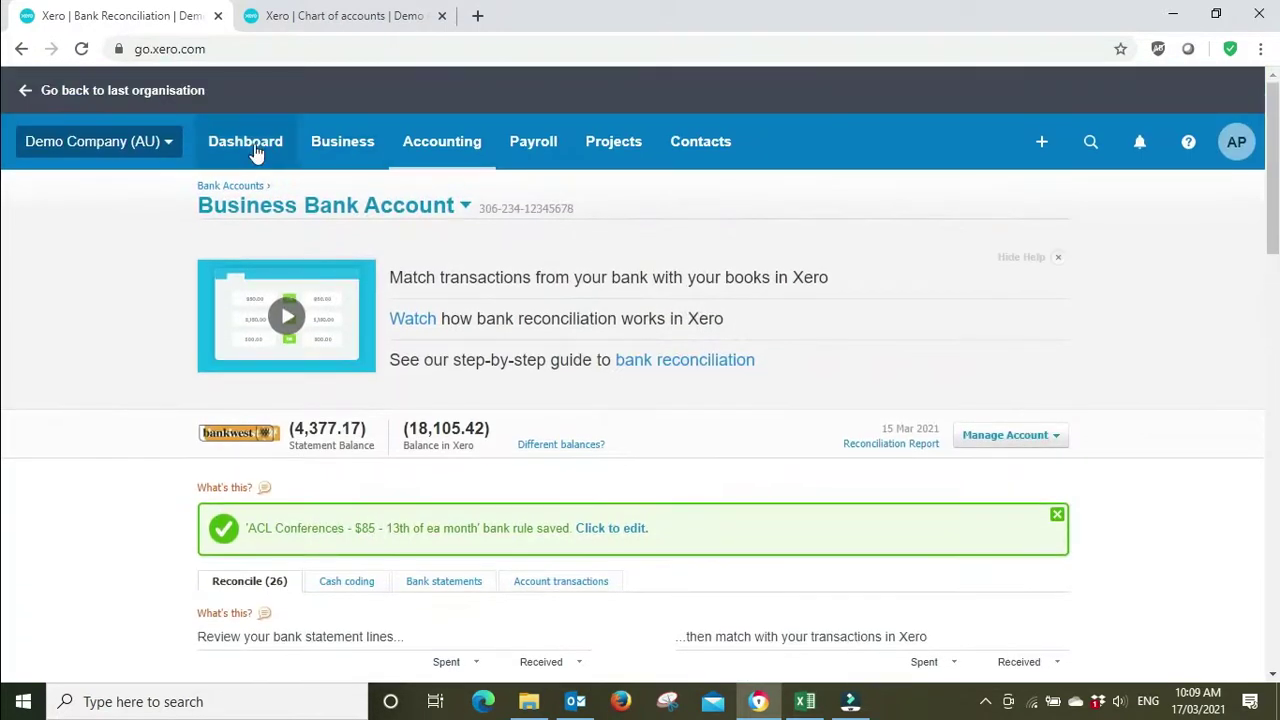
click(255, 148)
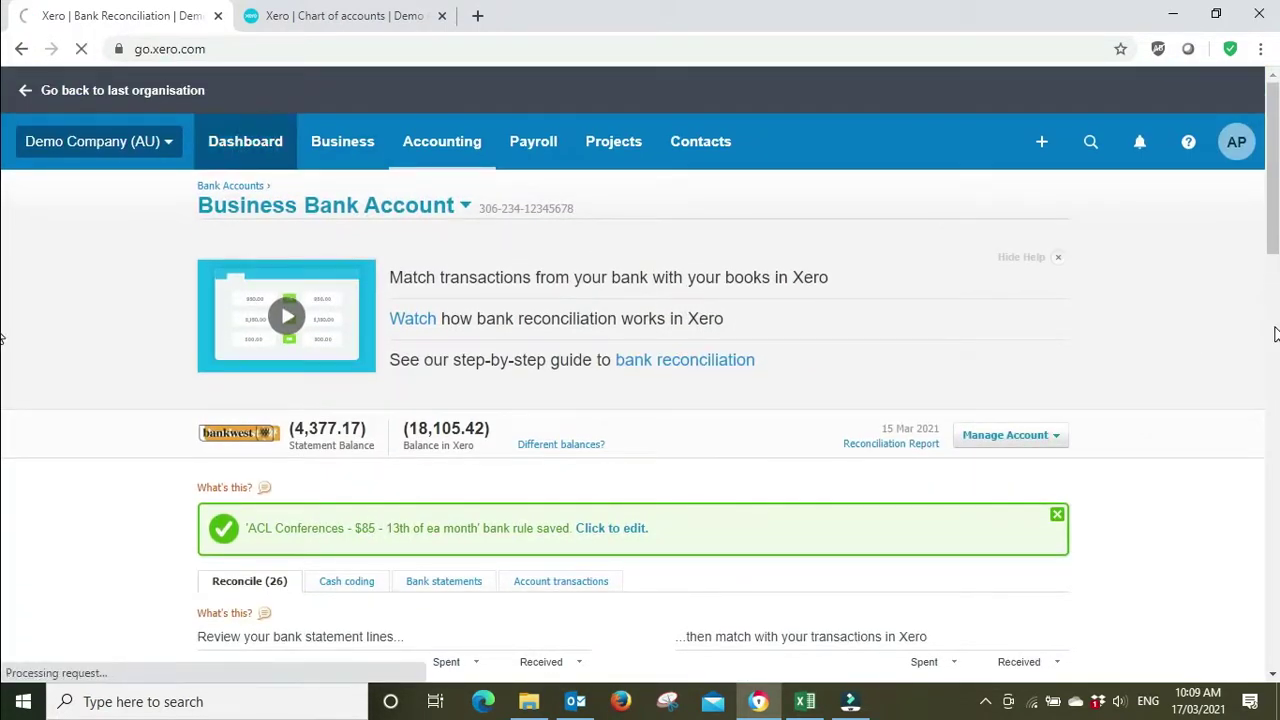